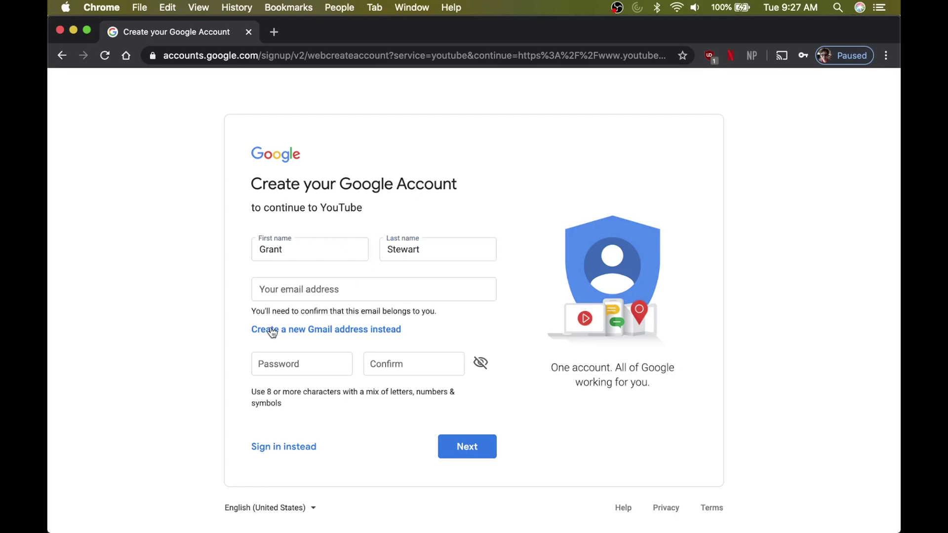
- Choose a new Gmail username, then enter and confirm the account password
left_click(274, 331)
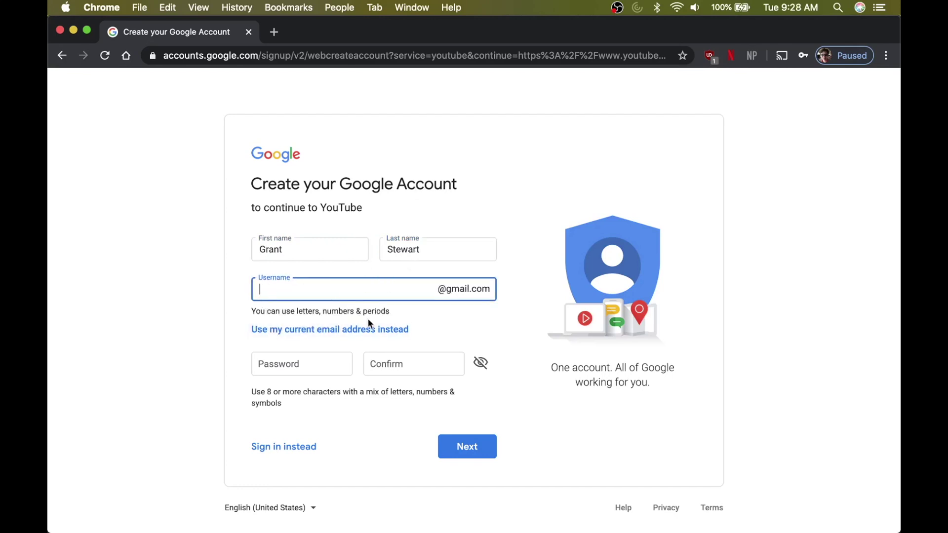
key("Tab")
key("Tab")
type("••••••")
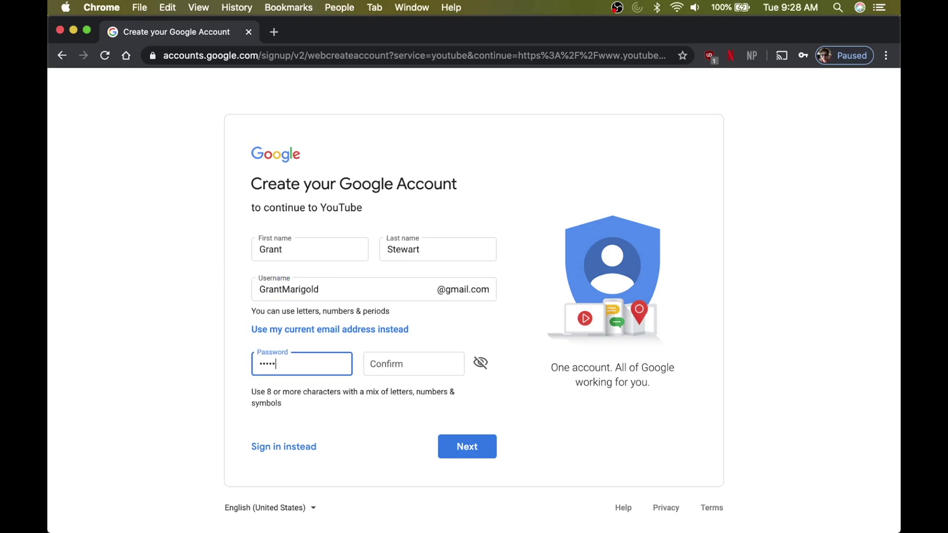
left_click(406, 358)
type("•••••")
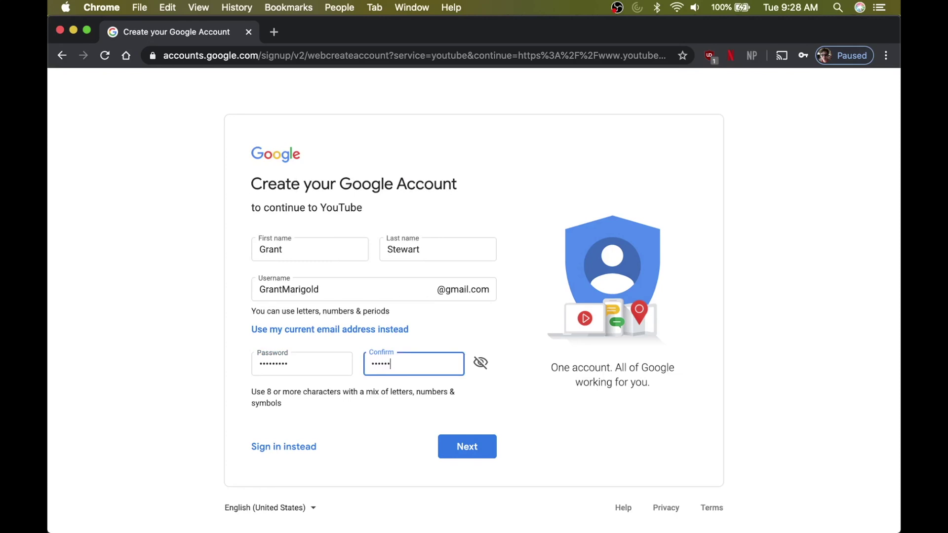
type("••••")
left_click(368, 409)
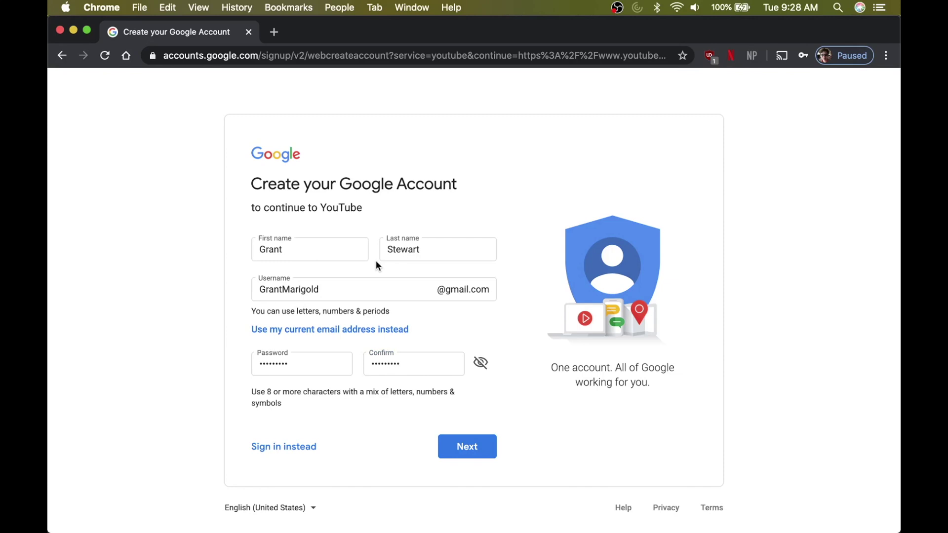
left_click(467, 454)
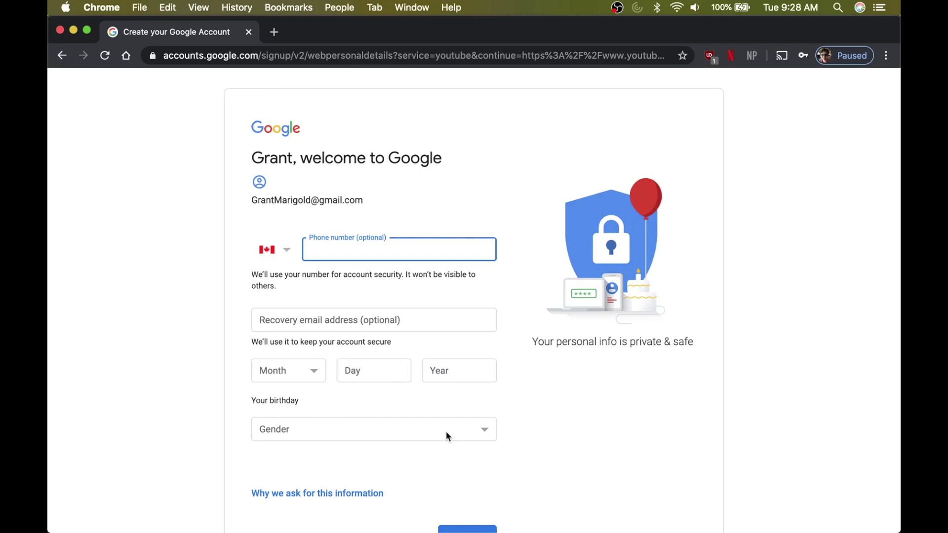
- Fill in the birth month and gender, then submit the personal details
left_click(316, 374)
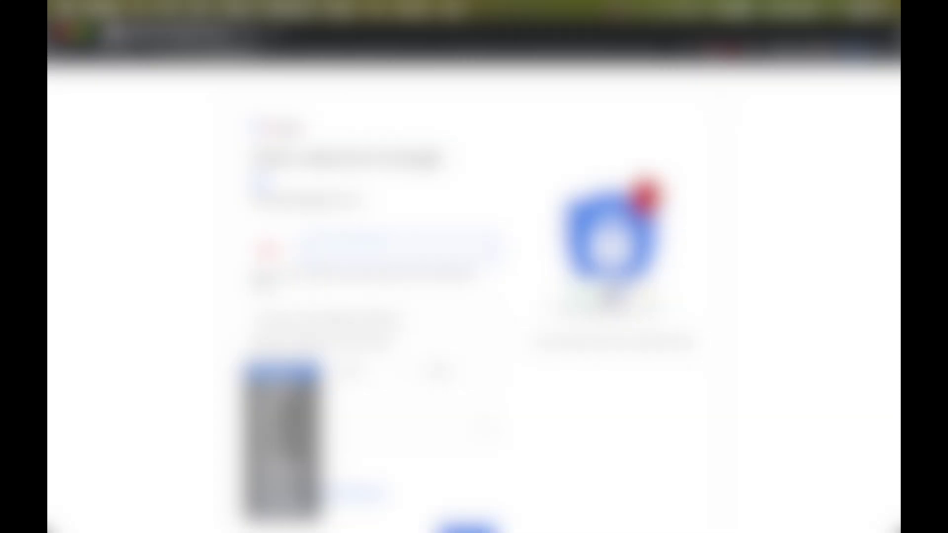
key("Return")
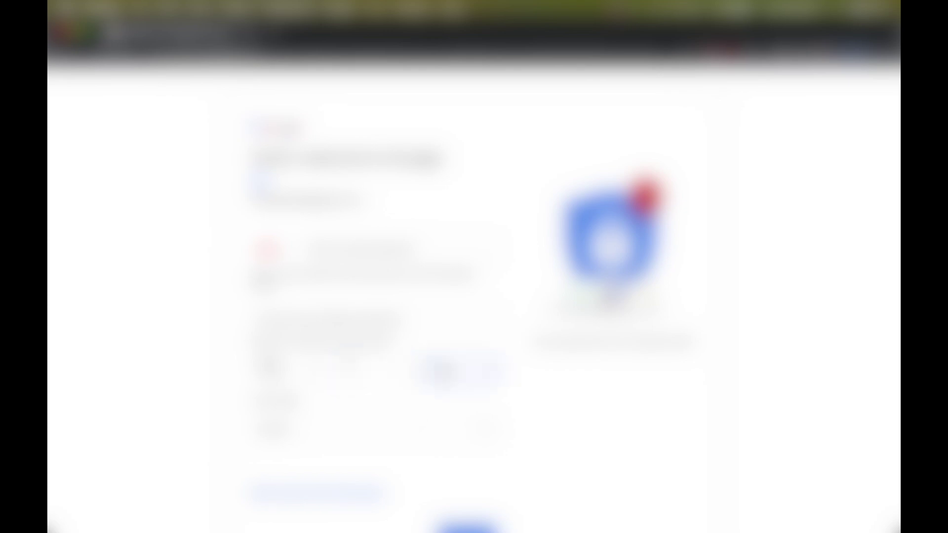
left_click(386, 430)
key("Return")
scroll(474, 297, "down", 2)
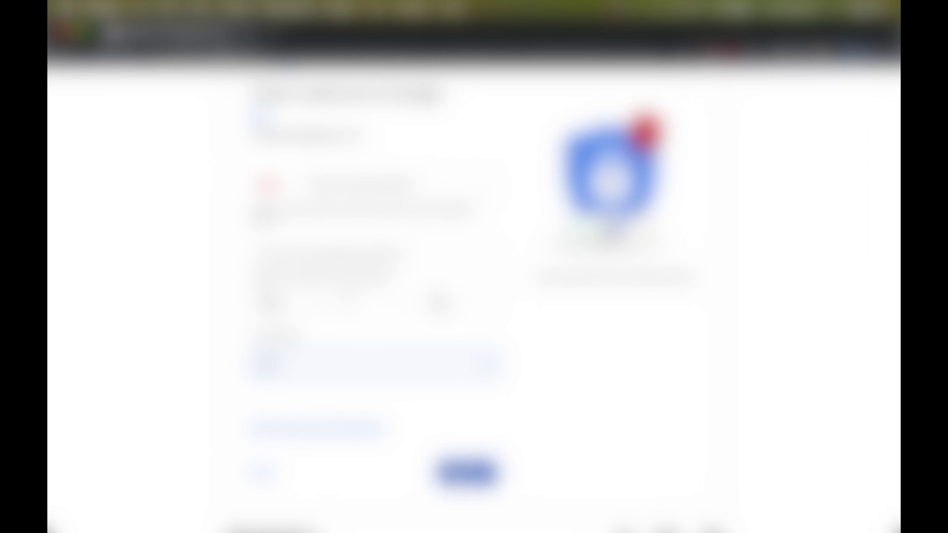
left_click(467, 472)
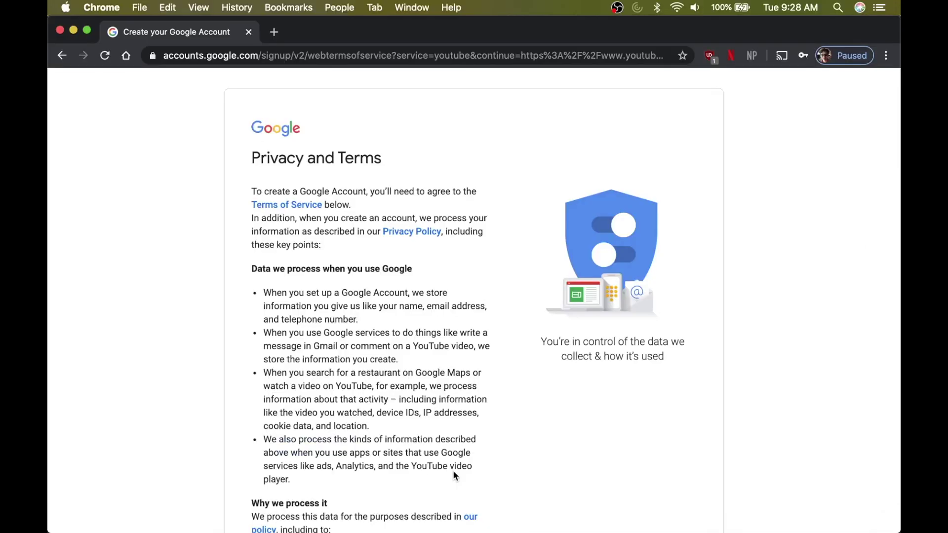
- Scroll through Google's Privacy and Terms and agree to them
scroll(454, 475, "down", 6)
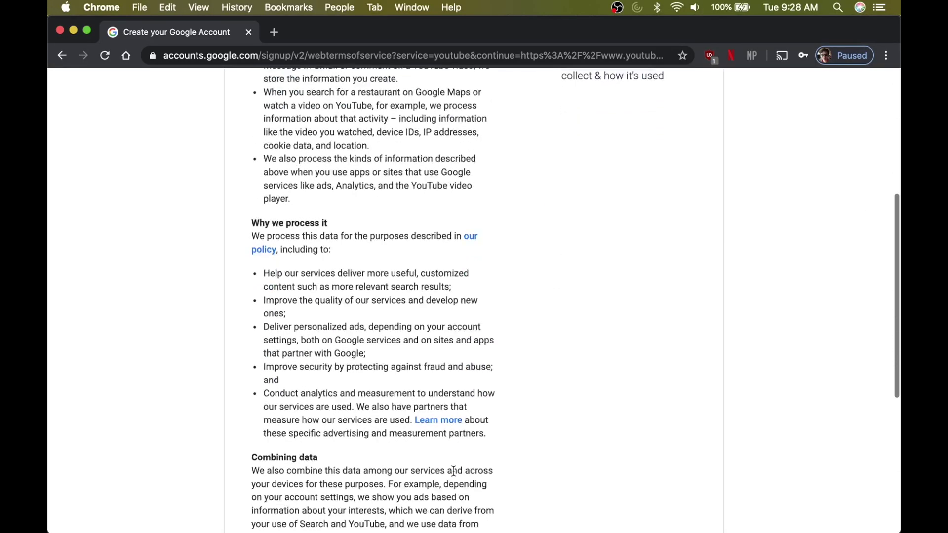
scroll(453, 471, "down", 6)
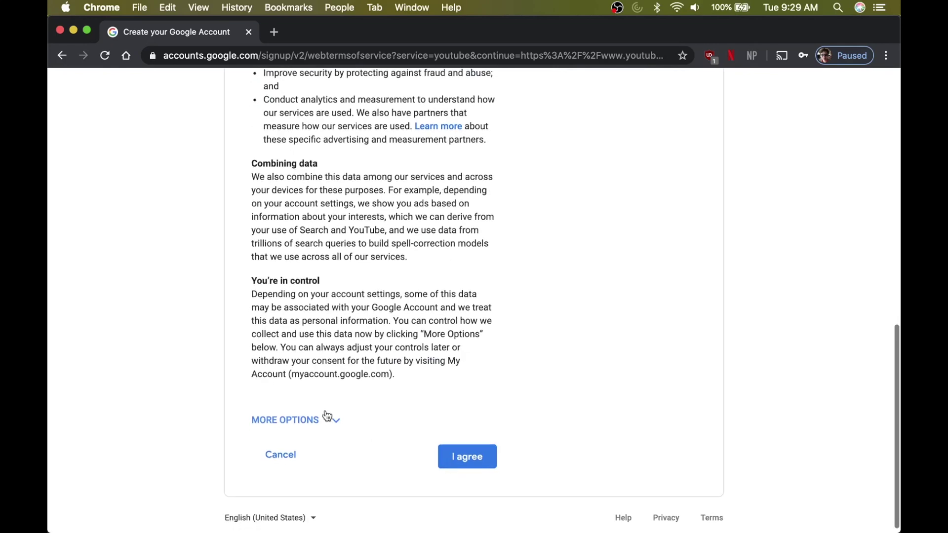
left_click(461, 460)
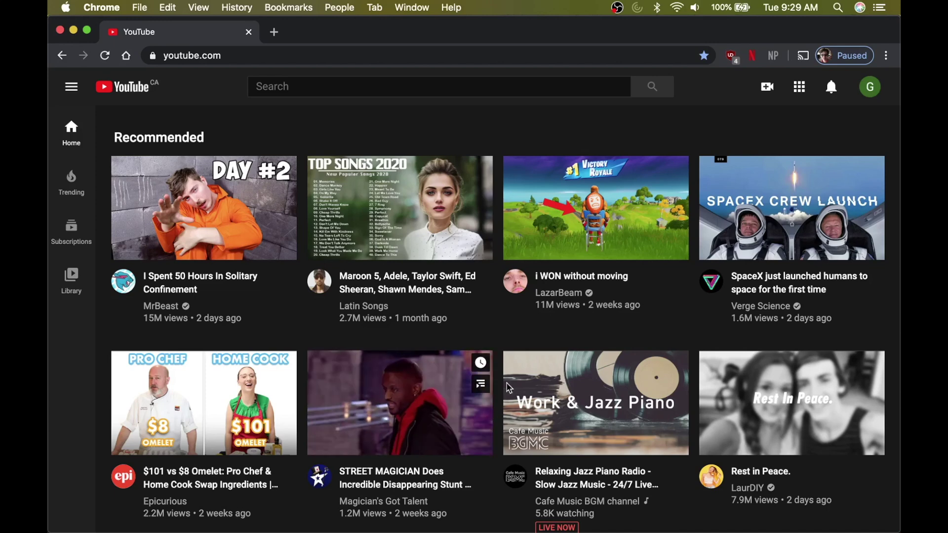
- Create a channel from the account menu using the account's own name and picture
left_click(870, 89)
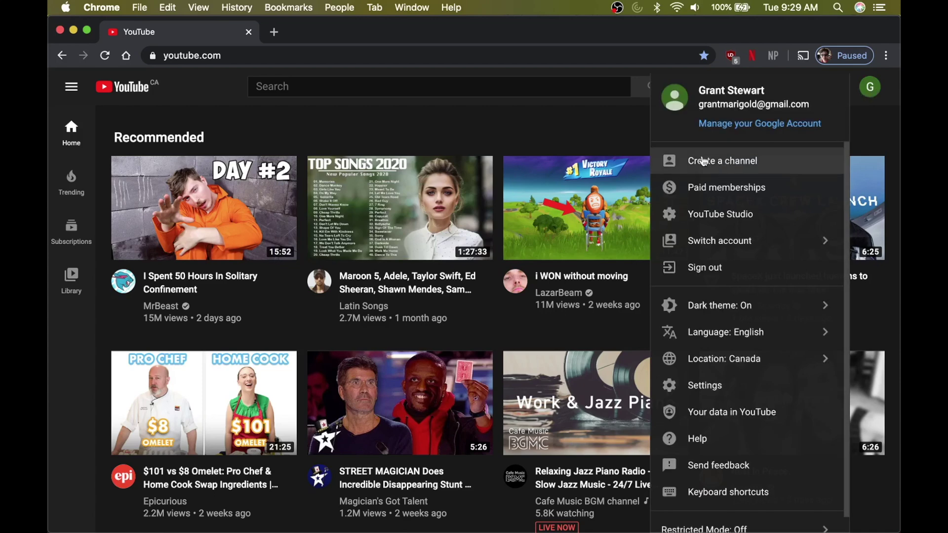
left_click(734, 170)
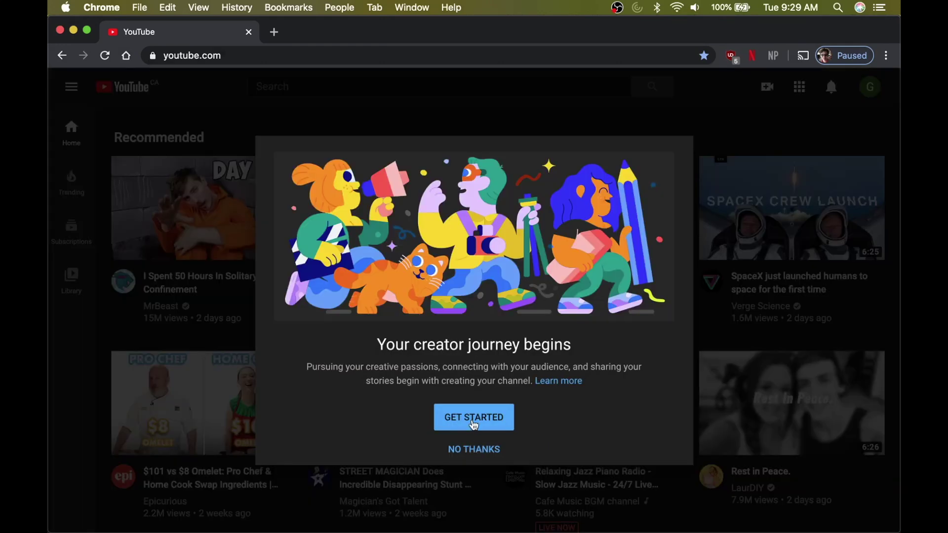
left_click(474, 424)
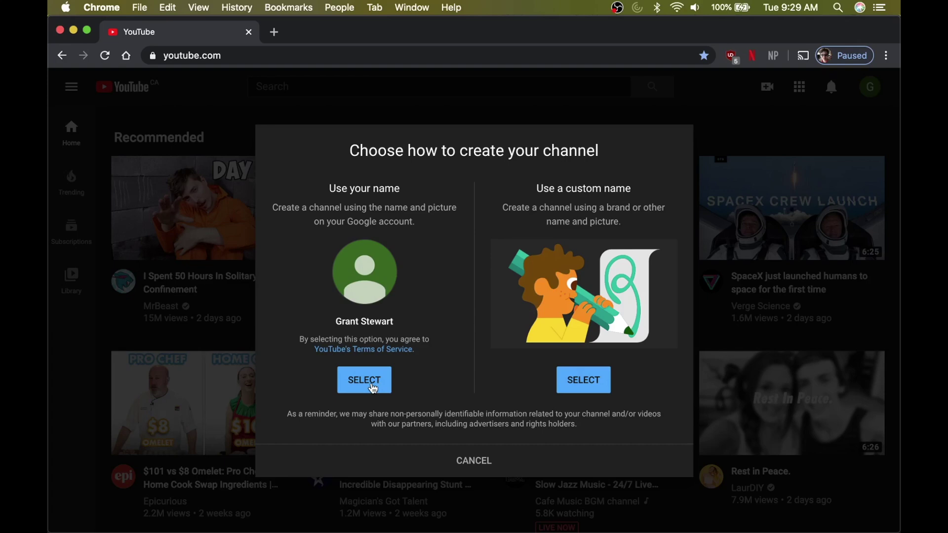
left_click(374, 389)
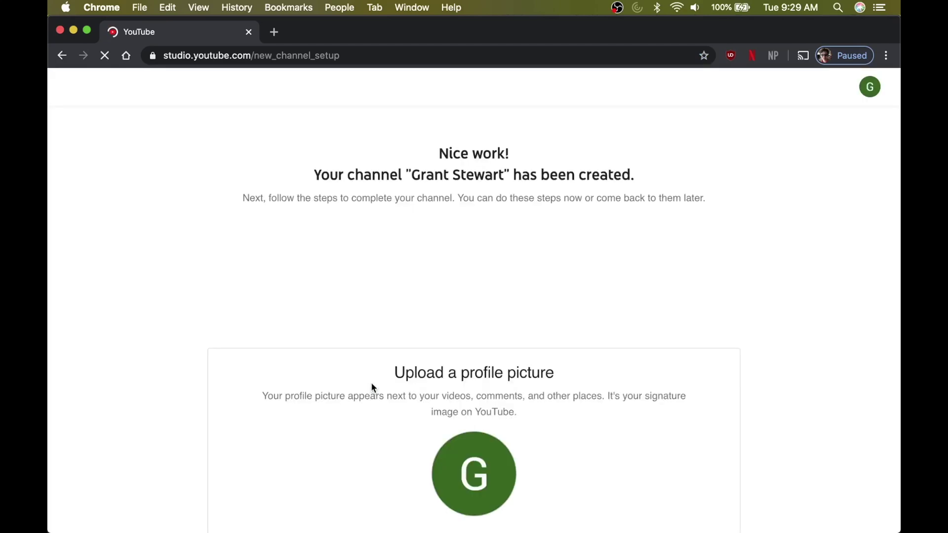
- Enter the channel description 'Books are cool.'
scroll(372, 384, "down", 3)
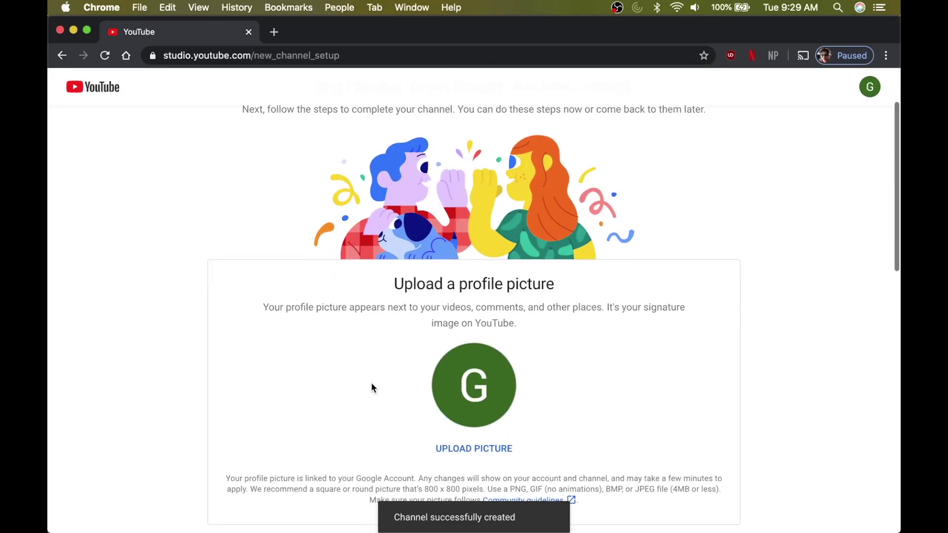
scroll(371, 388, "down", 5)
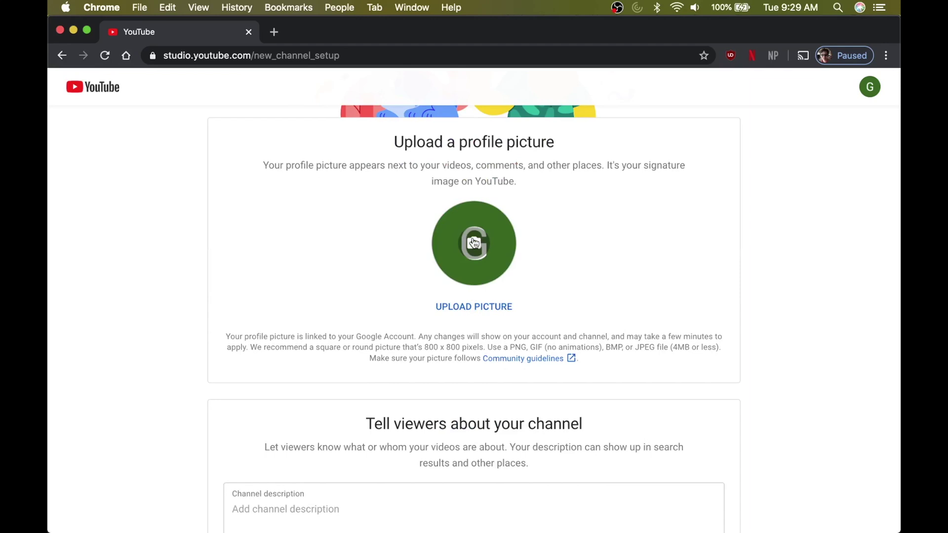
scroll(339, 378, "down", 4)
left_click(339, 377)
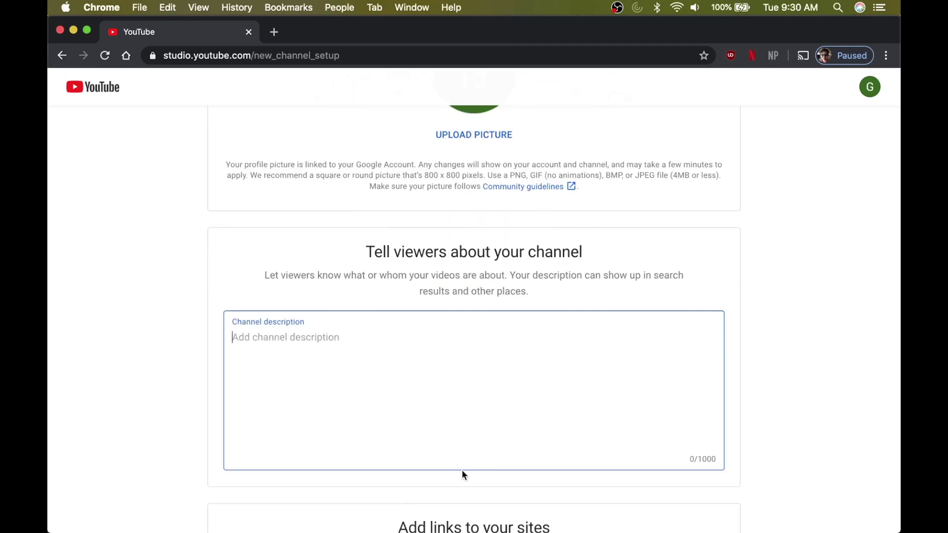
type("Books are ")
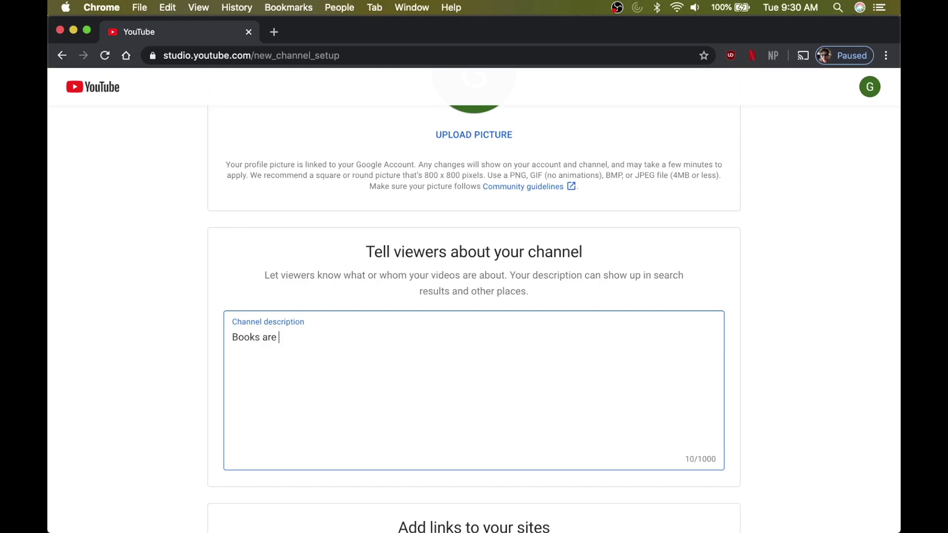
type("cool.")
- Add a website link to marigold.ab.ca and save the channel setup
scroll(545, 517, "down", 3)
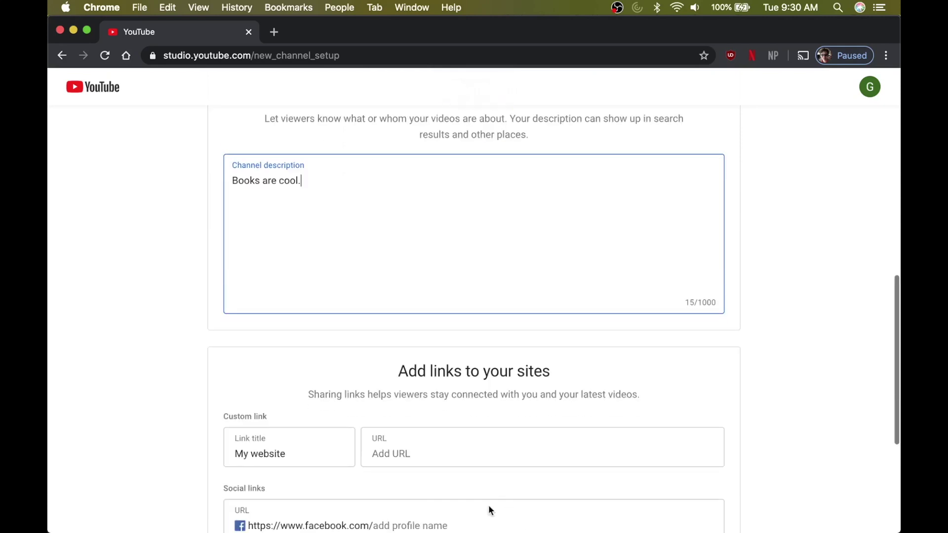
left_click(383, 456)
scroll(402, 484, "down", 2)
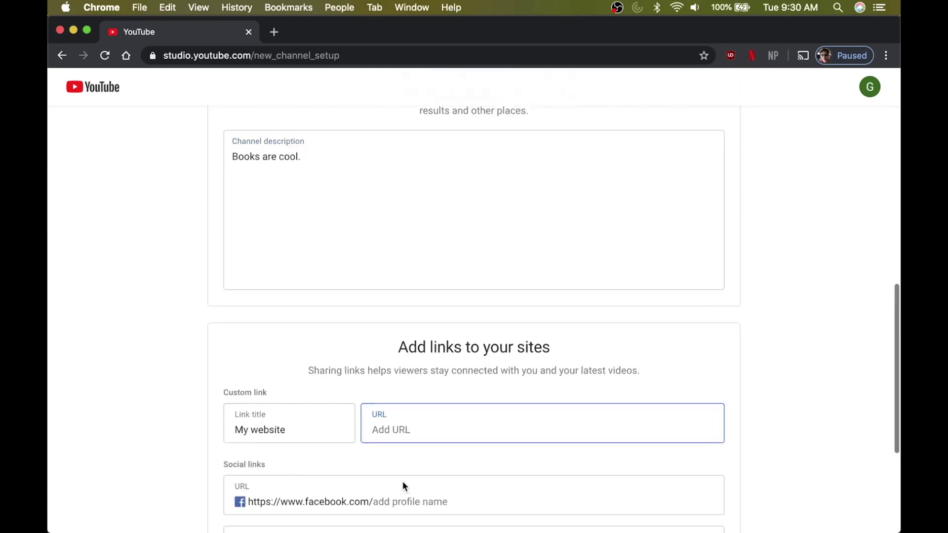
type("mari")
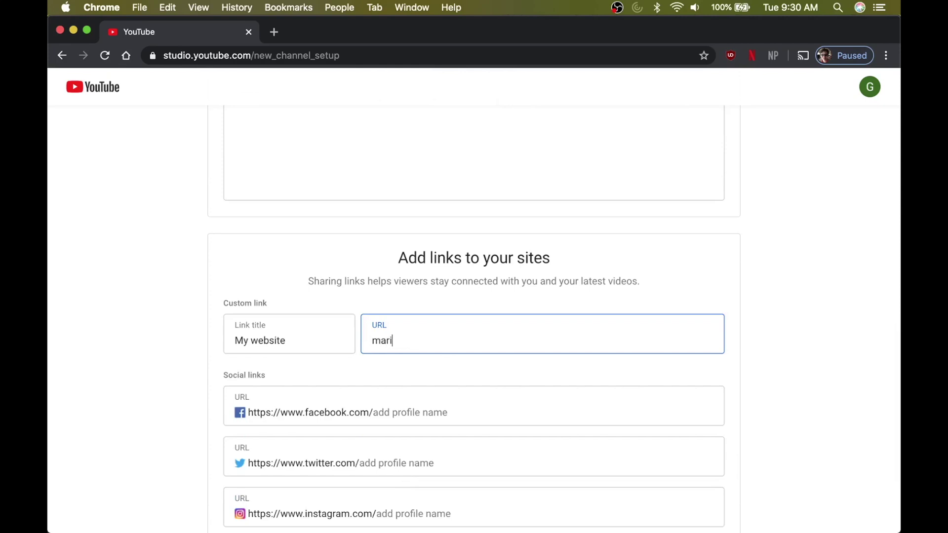
type("gold.ab.ca")
left_click(517, 300)
scroll(499, 375, "down", 3)
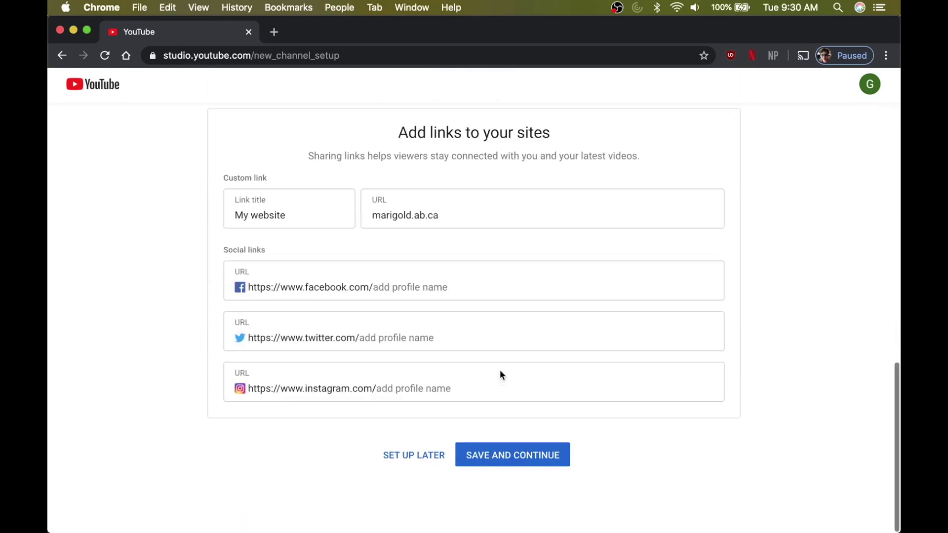
left_click(502, 455)
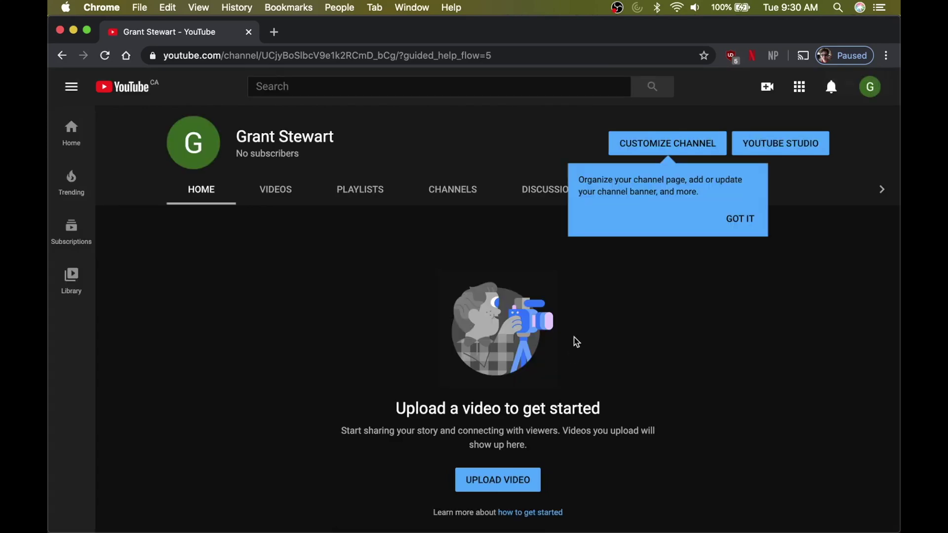
- Dismiss the Customize Channel tip and scroll through the new channel page
left_click(741, 217)
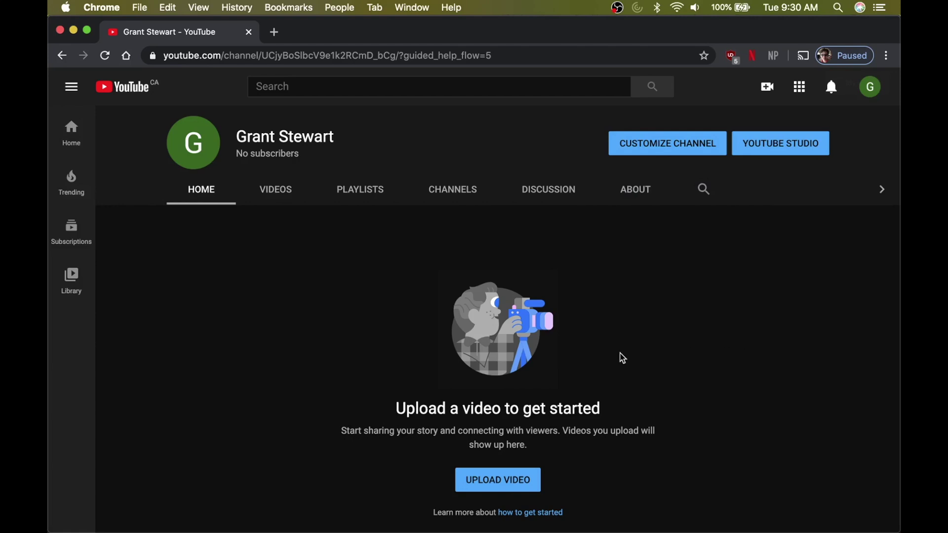
scroll(620, 358, "down", 2)
scroll(622, 357, "up", 2)
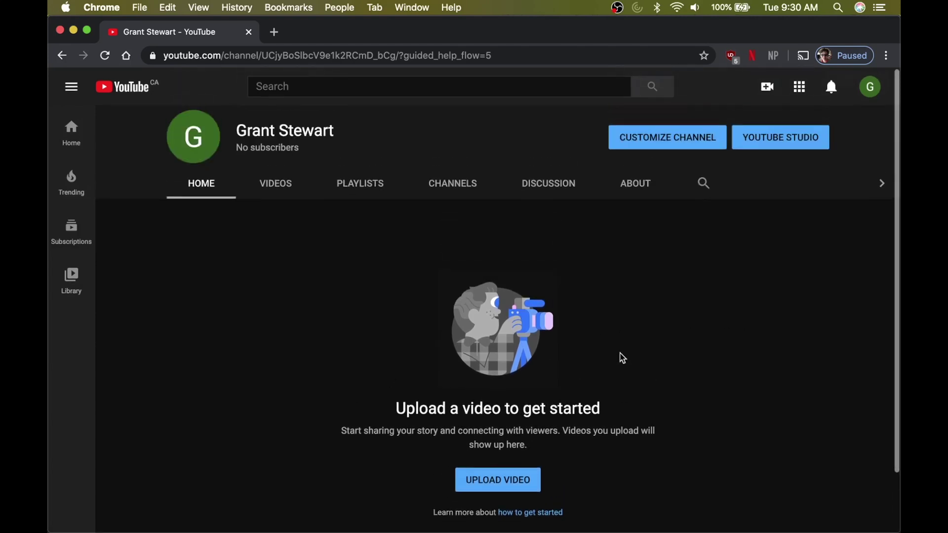
scroll(621, 358, "down", 2)
scroll(622, 358, "up", 2)
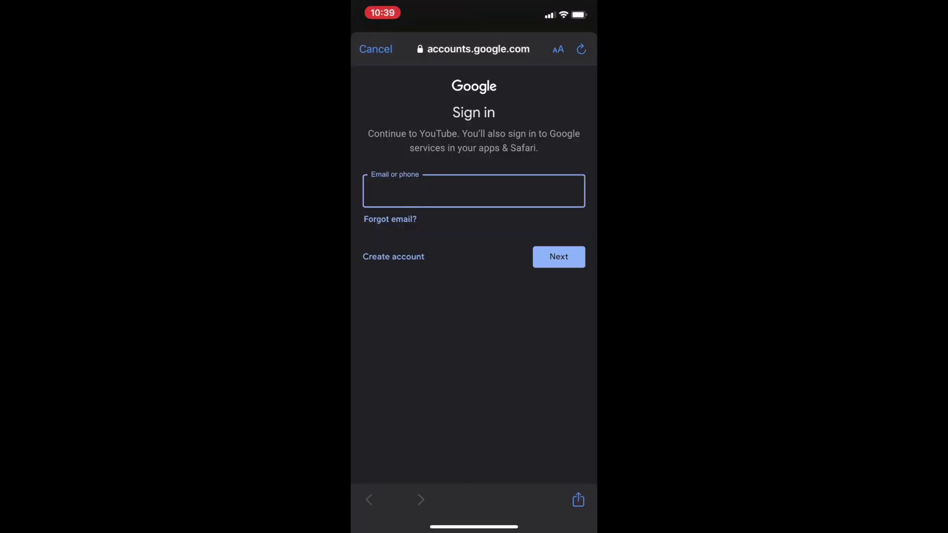
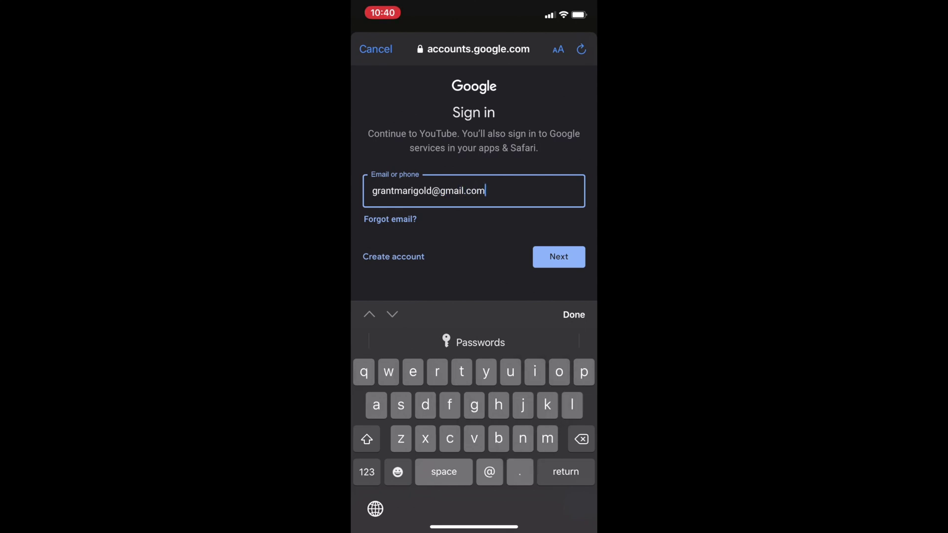
- Sign in with the account's e-mail and password, declining to save the password
key("Return")
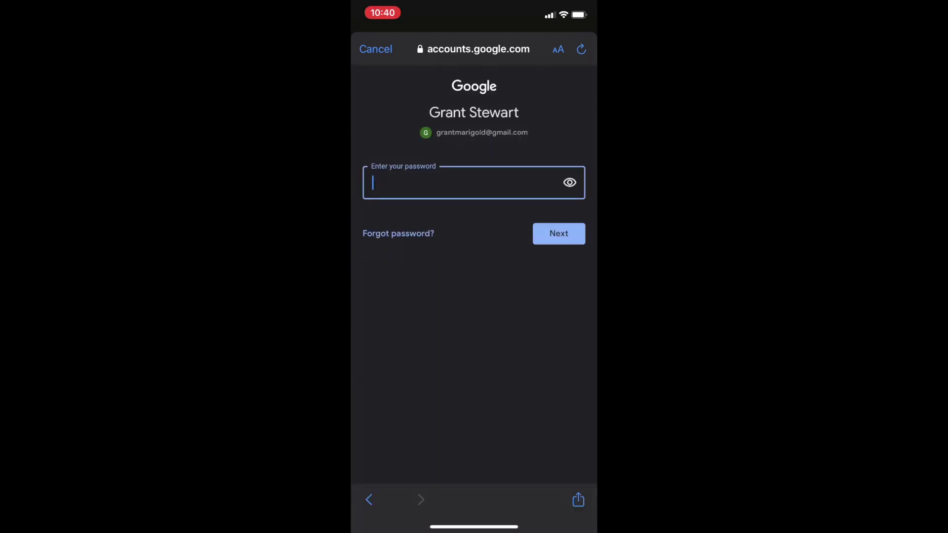
left_click(559, 234)
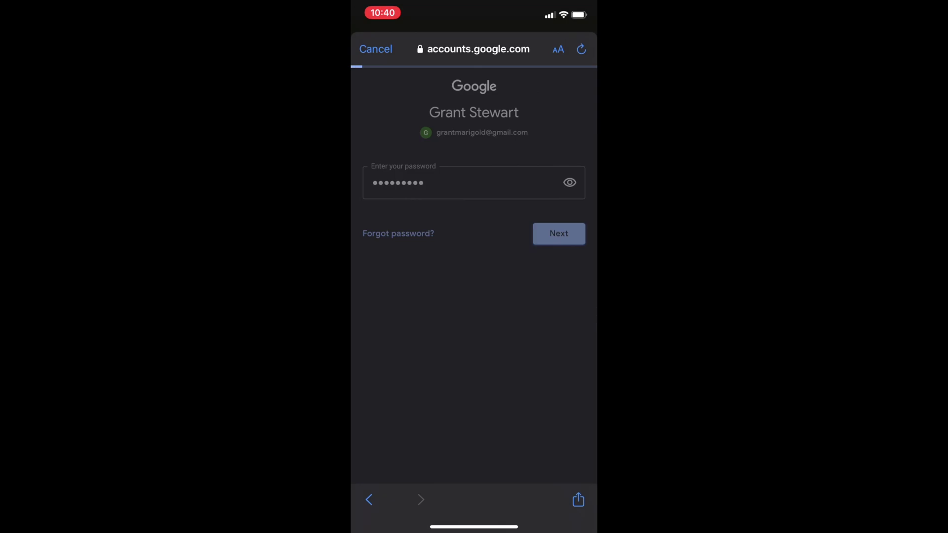
left_click(473, 495)
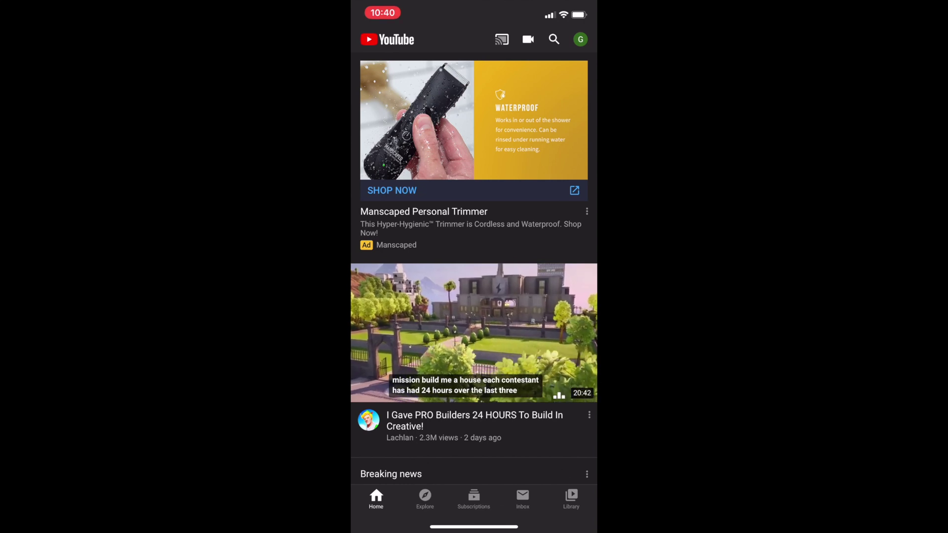
left_click(581, 39)
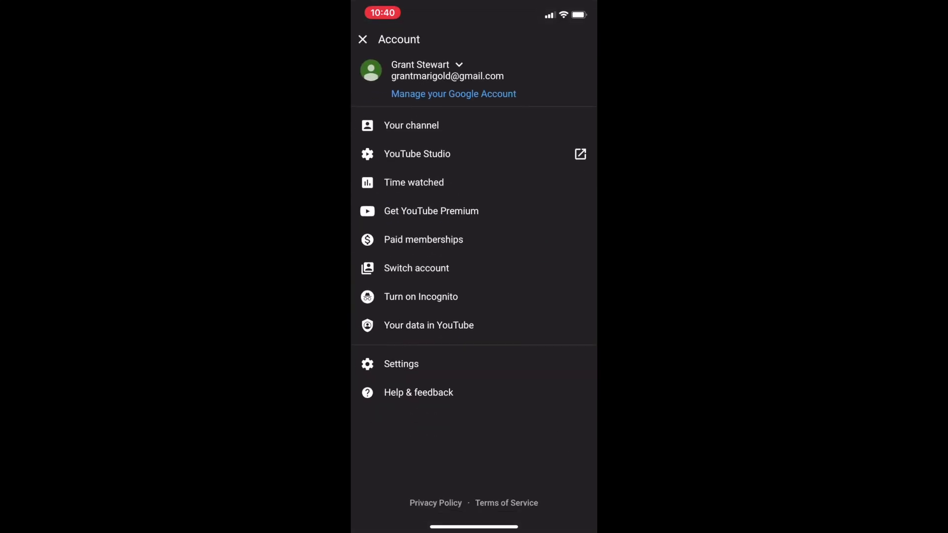
left_click(411, 125)
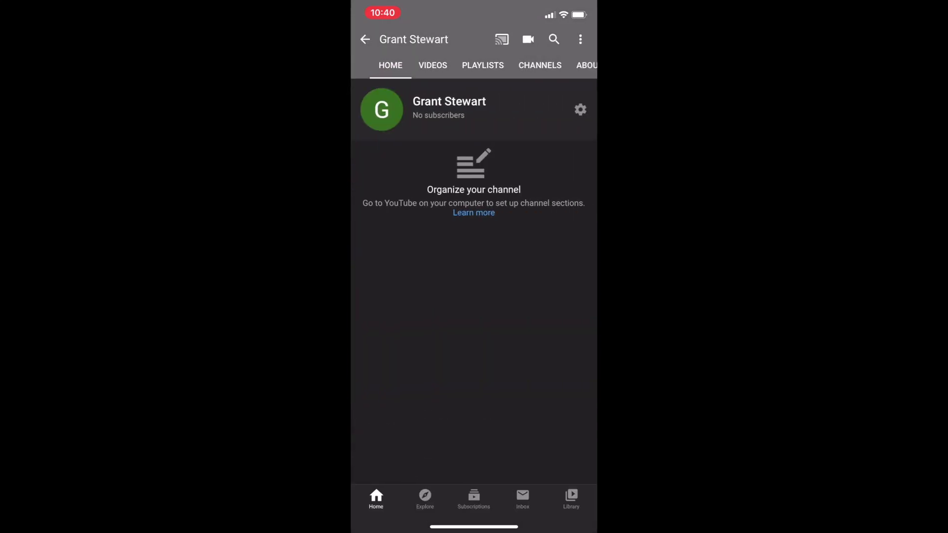
left_click(432, 65)
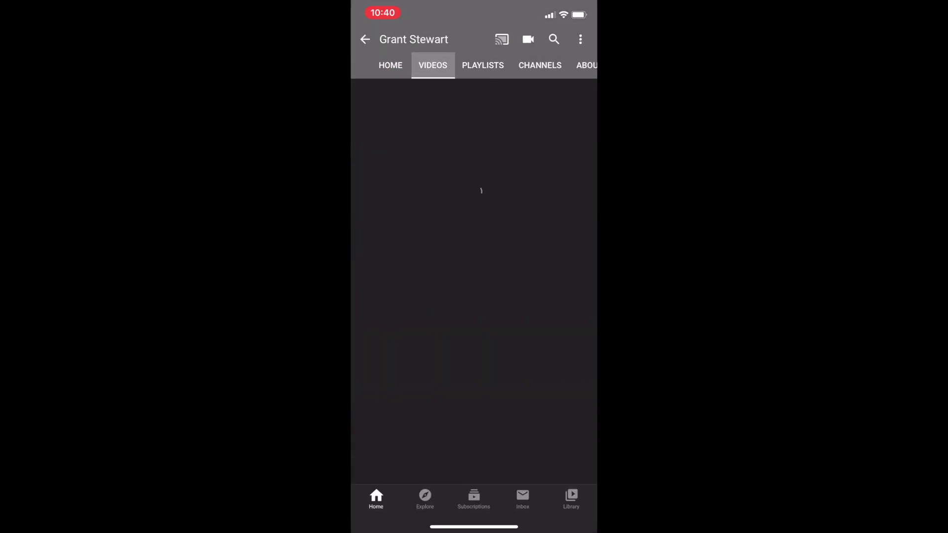
left_click(483, 65)
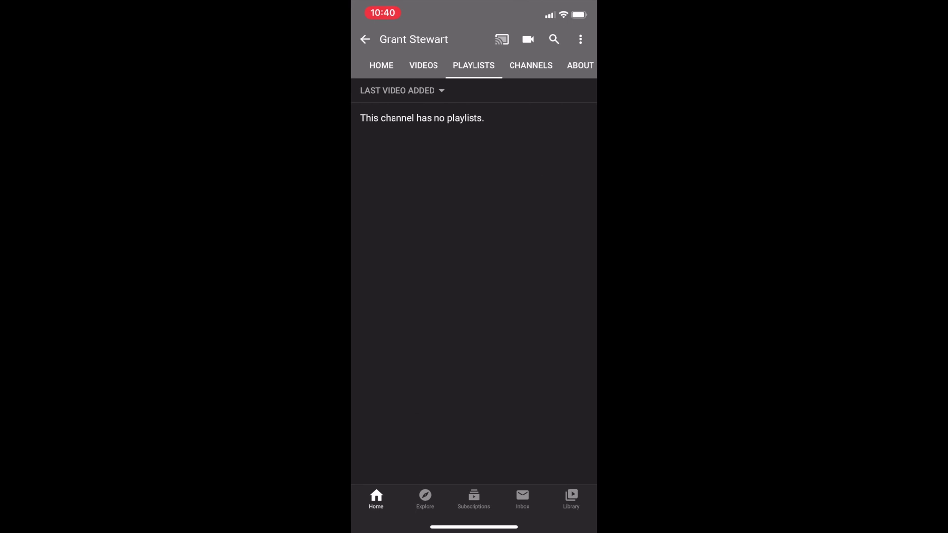
left_click(381, 65)
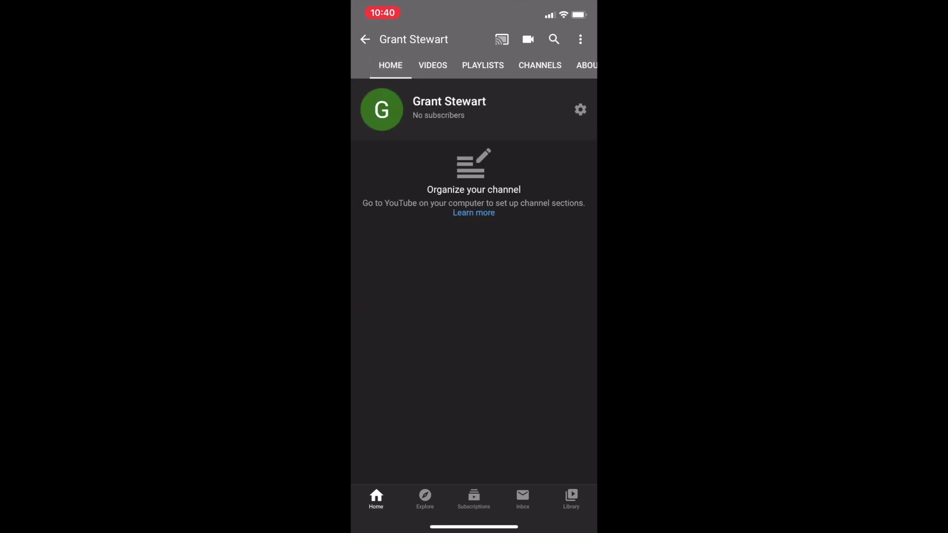
left_click(365, 39)
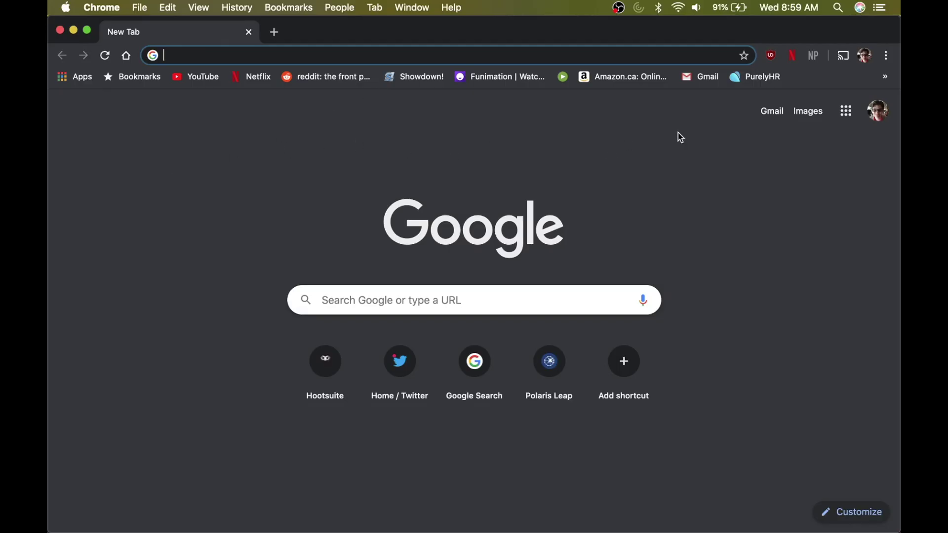
- Load the Canva website and browse its home page
type("canva.com")
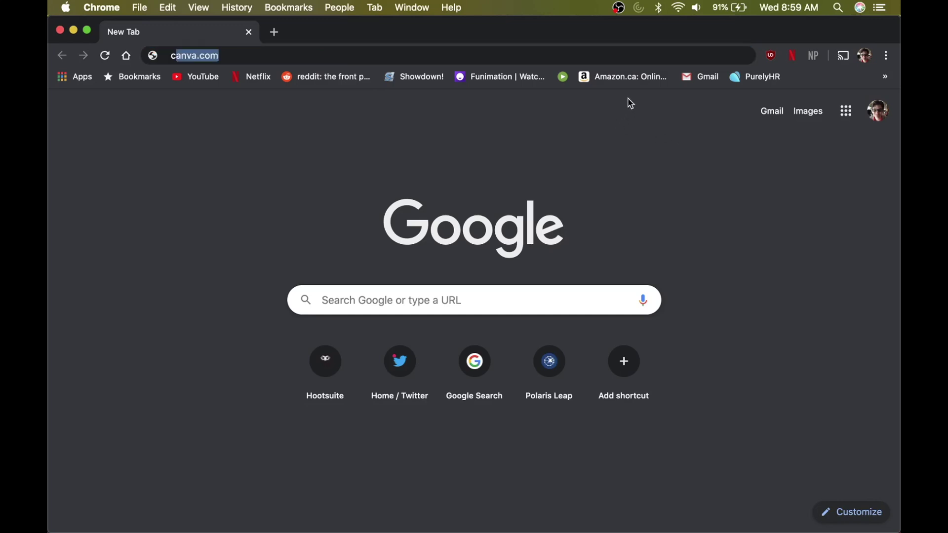
key("Return")
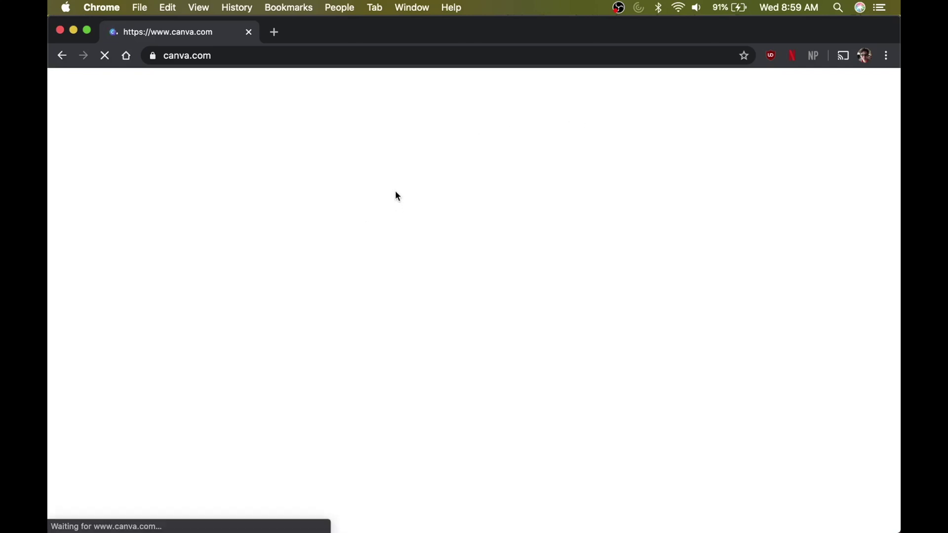
scroll(463, 325, "down", 2)
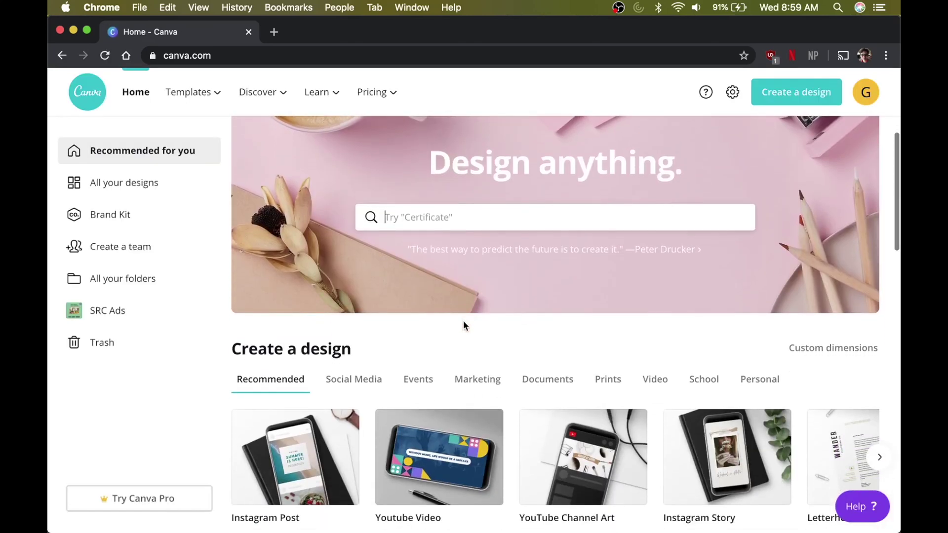
scroll(463, 325, "down", 4)
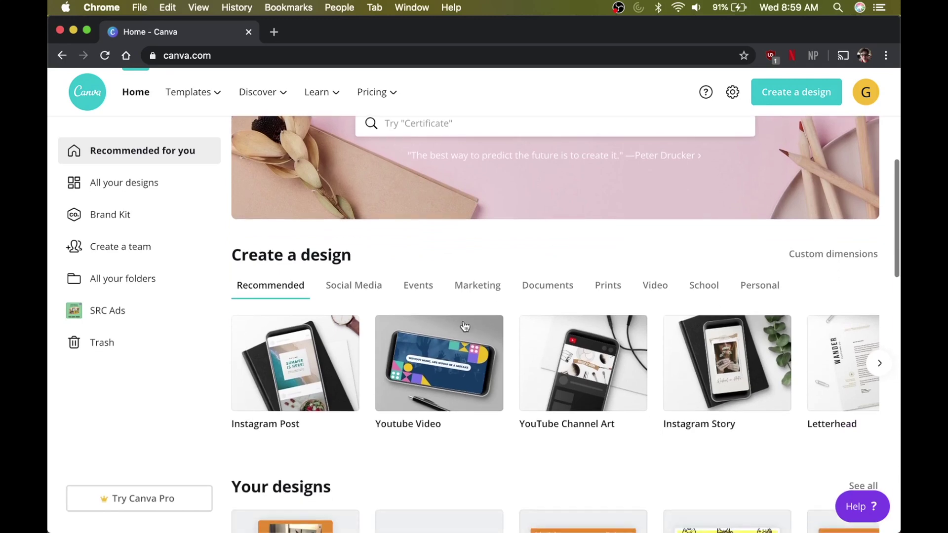
scroll(465, 326, "down", 3)
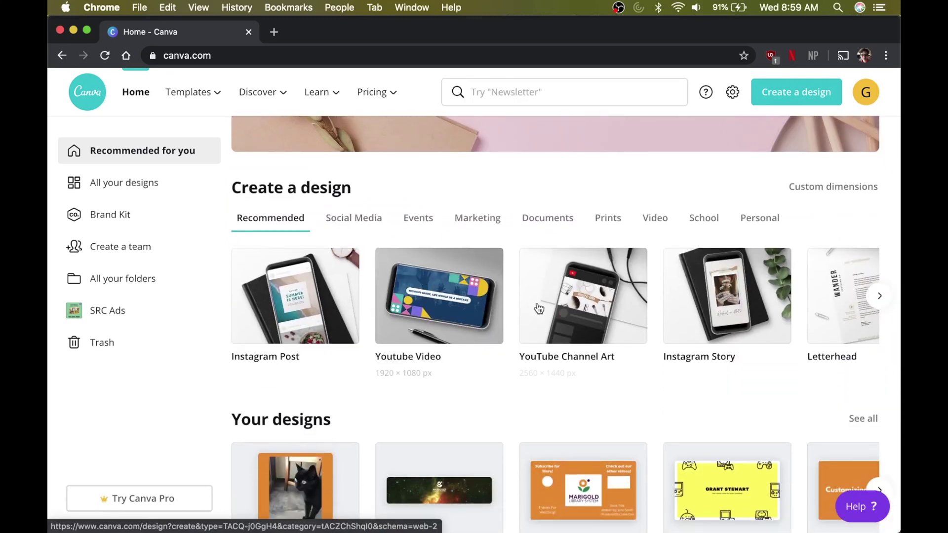
scroll(584, 309, "down", 1)
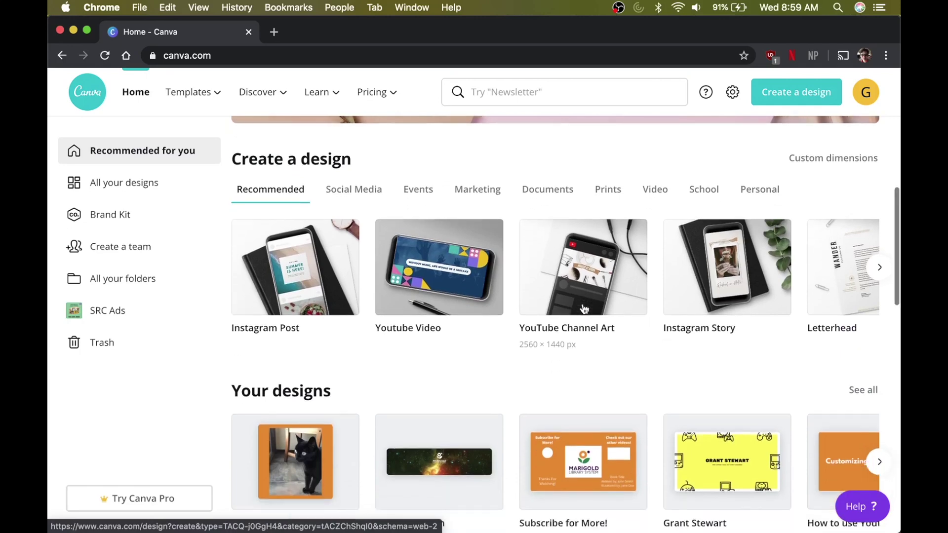
scroll(585, 296, "up", 5)
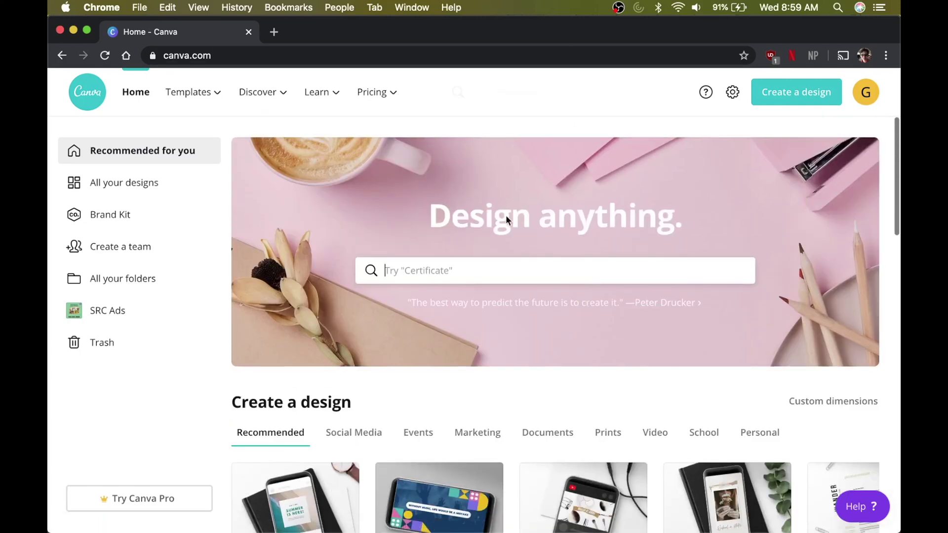
- Search 'youtube' and create a blank YouTube Channel Art design
left_click(487, 271)
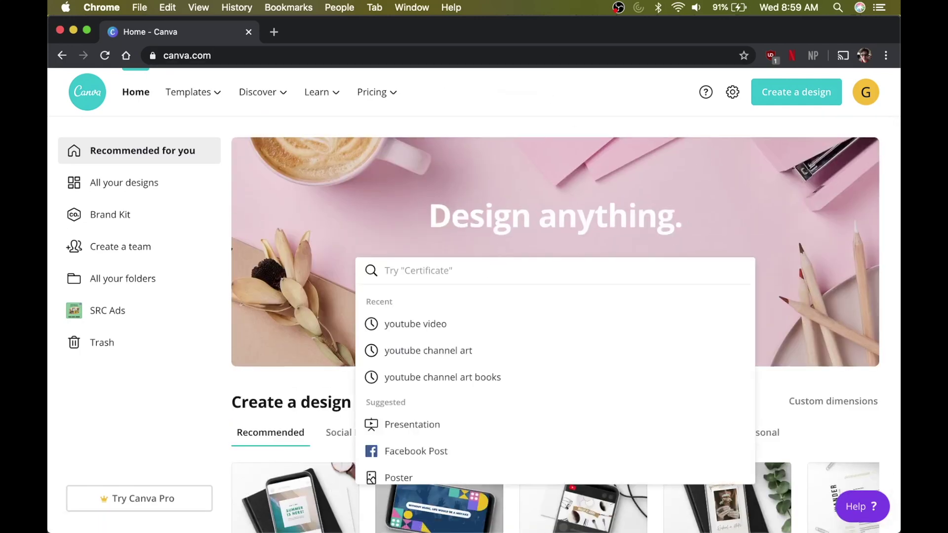
type("yout")
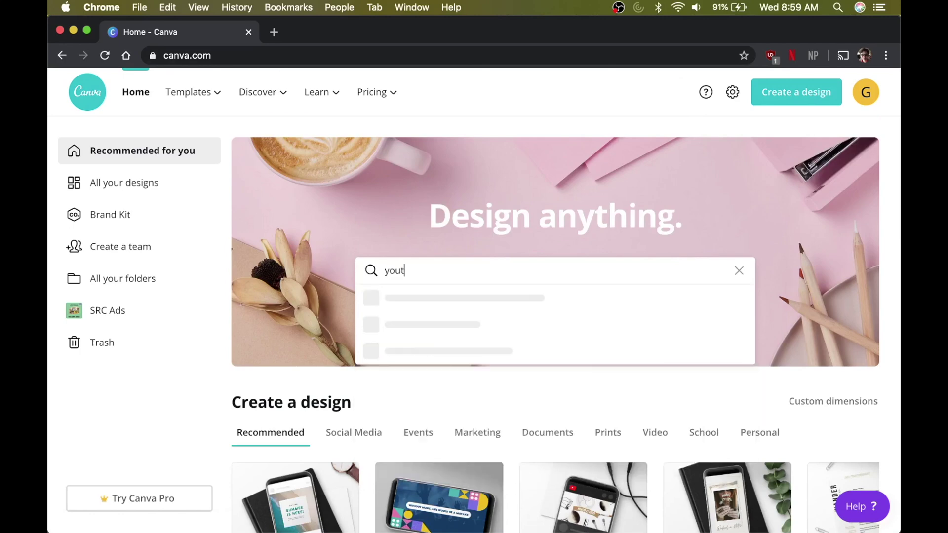
type("ube")
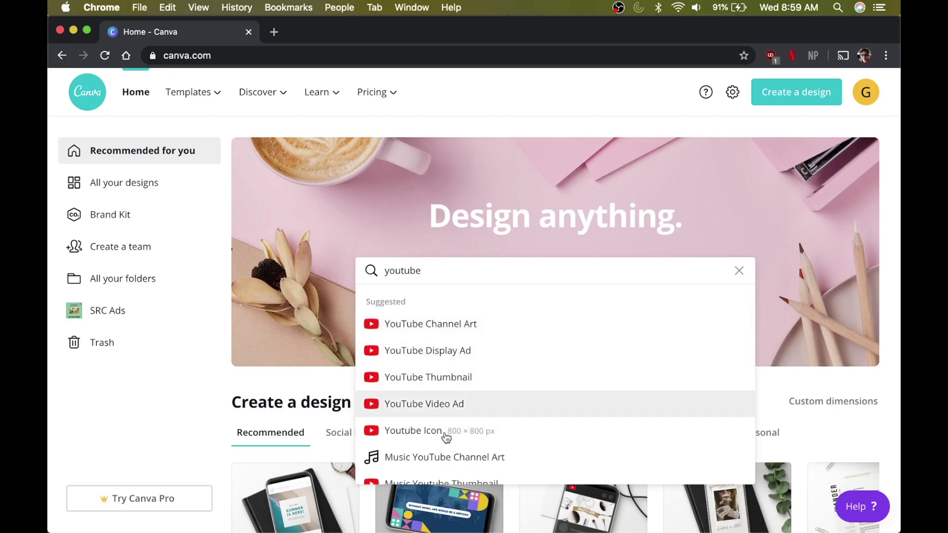
scroll(446, 438, "down", 1)
scroll(446, 437, "down", 2)
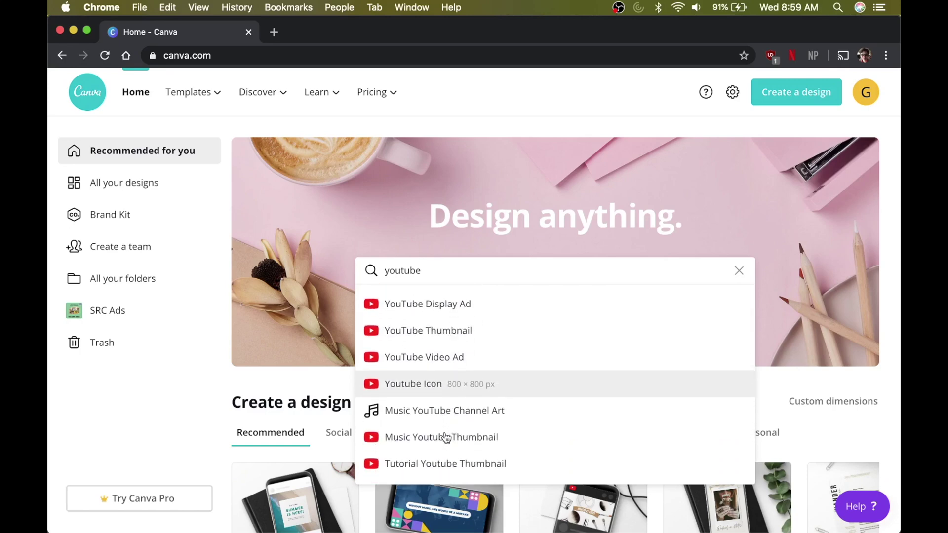
scroll(446, 438, "down", 2)
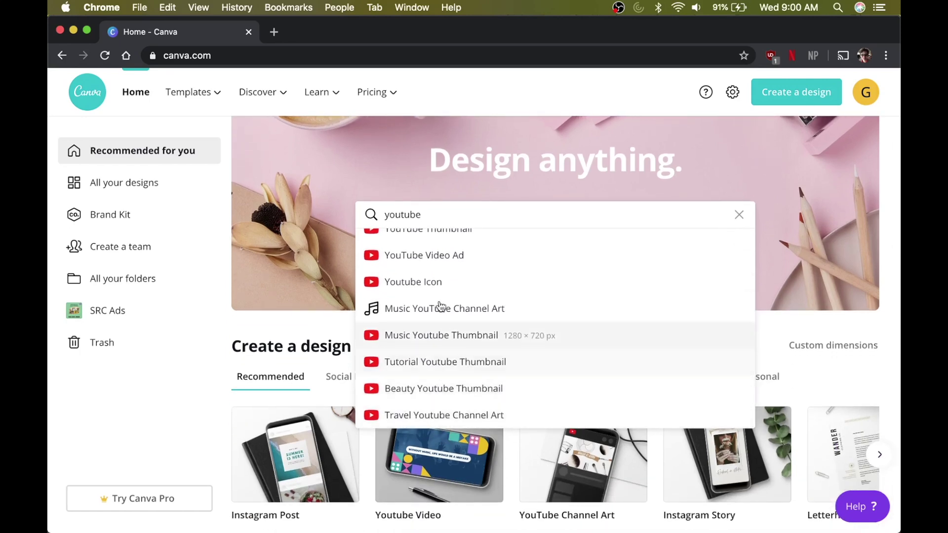
scroll(441, 307, "up", 3)
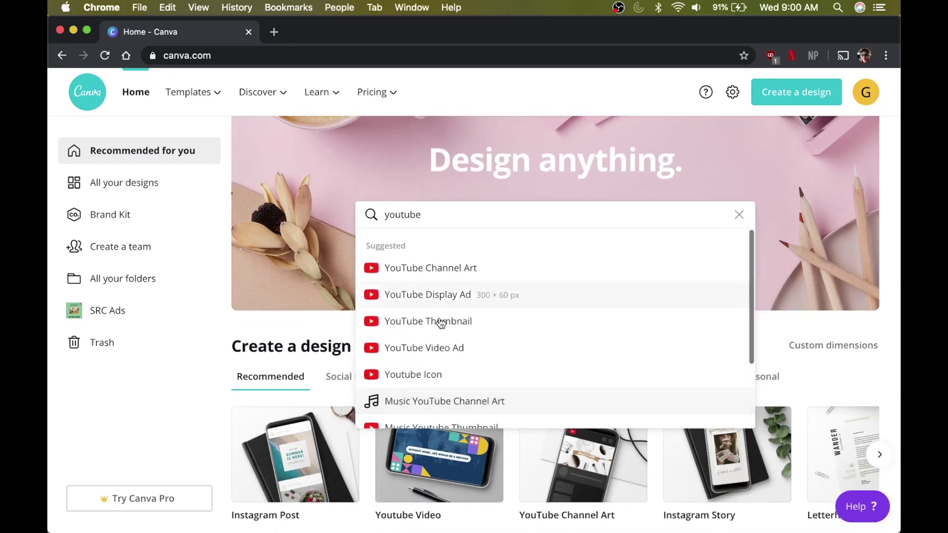
left_click(445, 269)
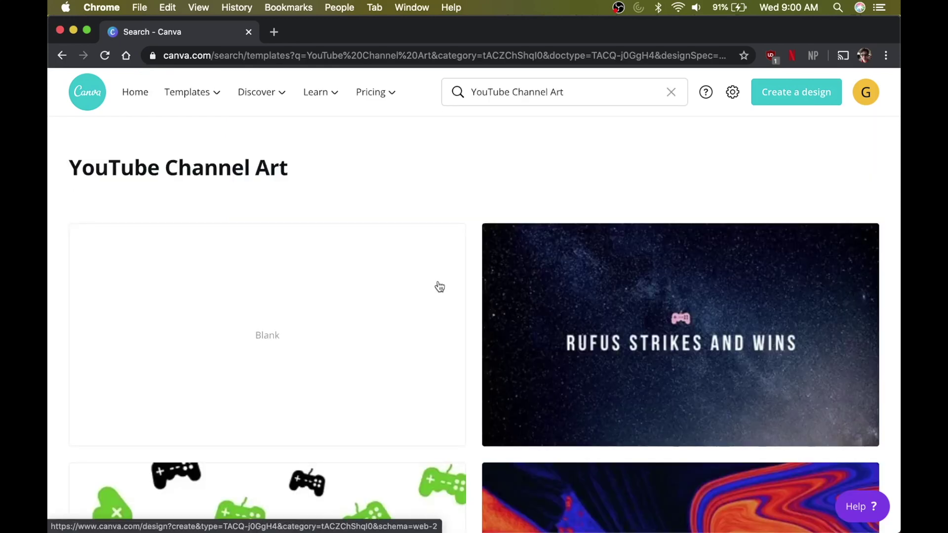
left_click(296, 336)
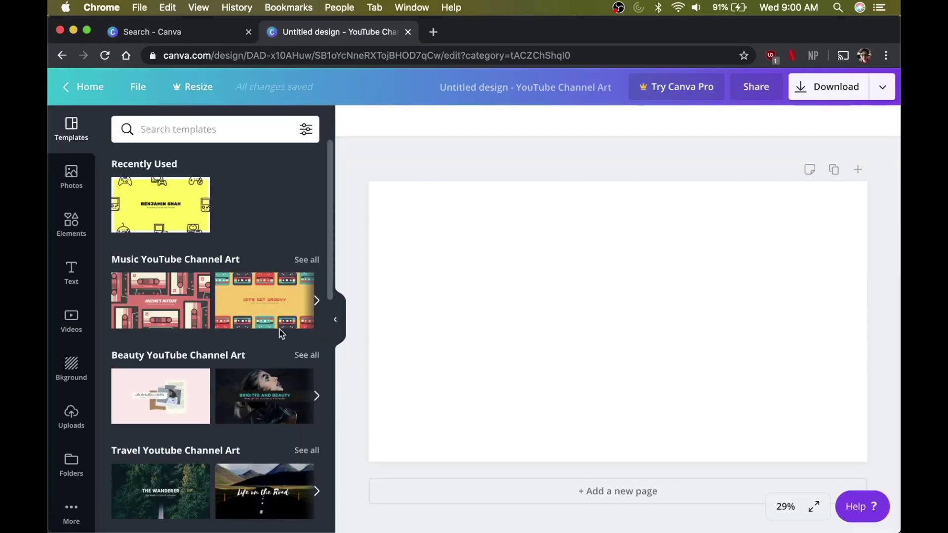
- Apply the Life on the Road travel template to the banner
scroll(235, 386, "down", 3)
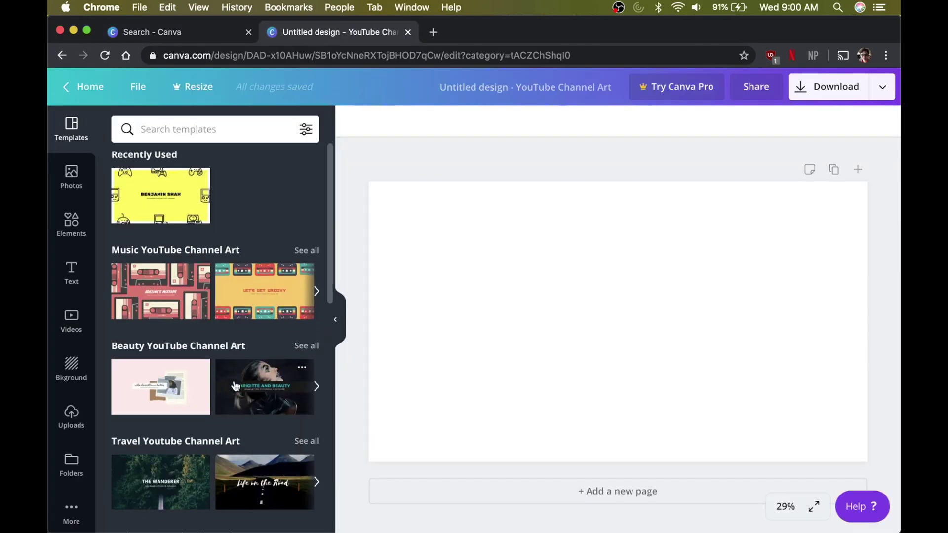
scroll(235, 387, "down", 1)
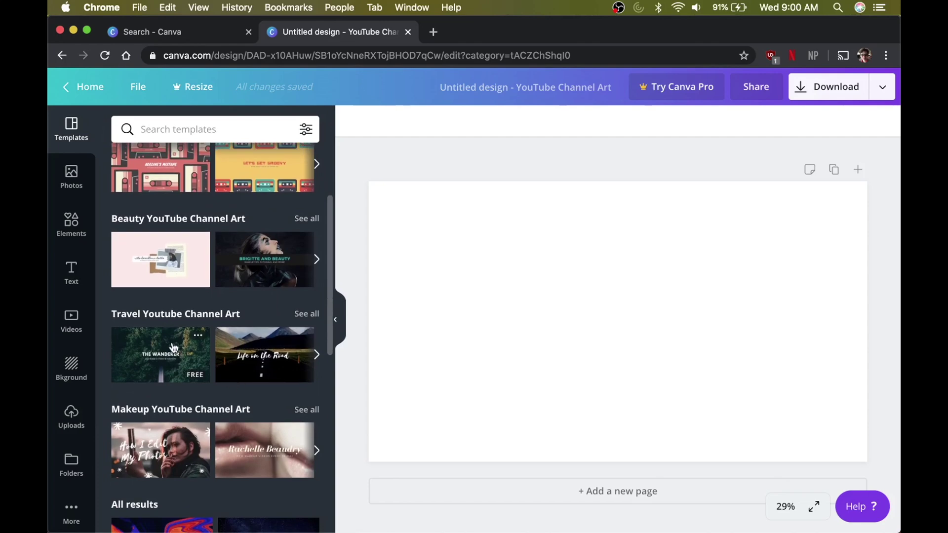
scroll(203, 360, "down", 2)
scroll(252, 346, "up", 1)
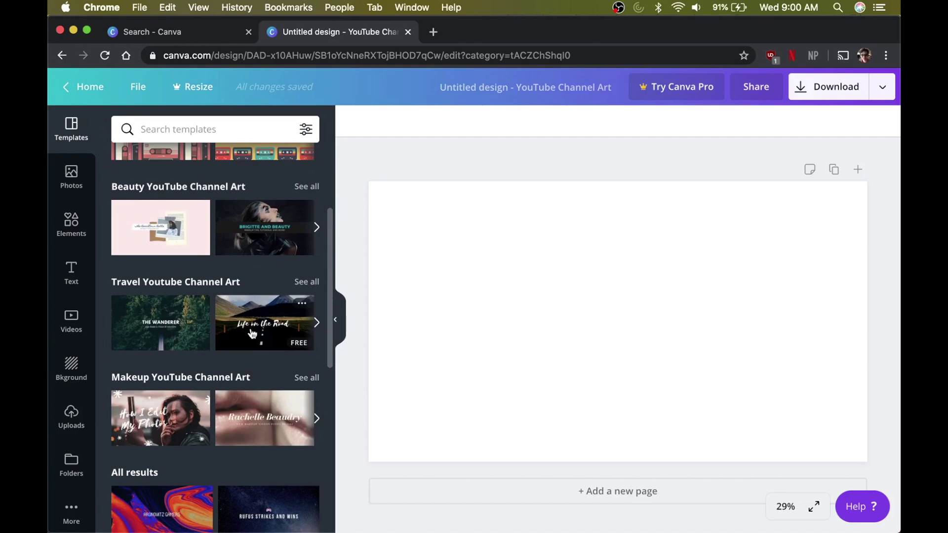
left_click(252, 334)
- Move the Life on the Road title up over the mountains
left_click(516, 374)
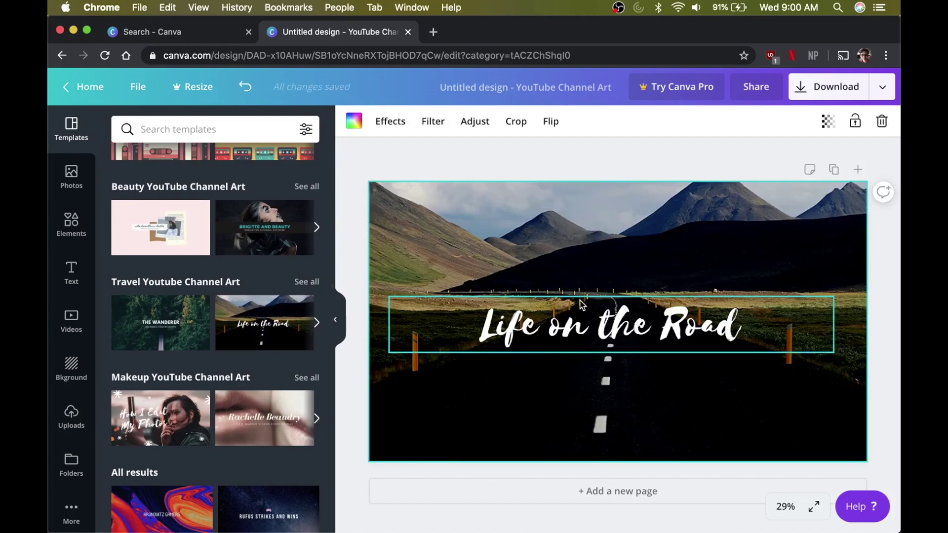
left_click(581, 310)
left_click_drag(583, 272, 584, 242)
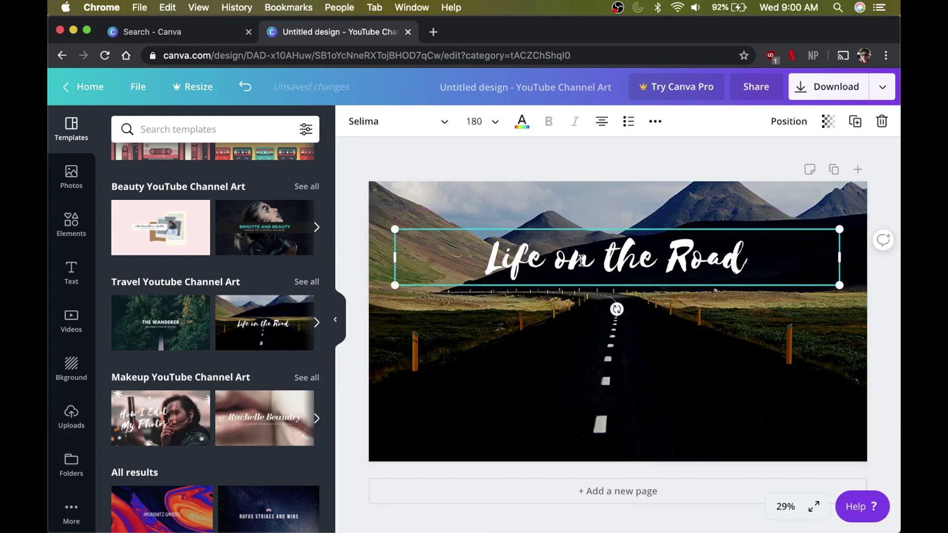
- Replace the title text with the owner's name and nudge it slightly higher
double_click(582, 260)
type("GR")
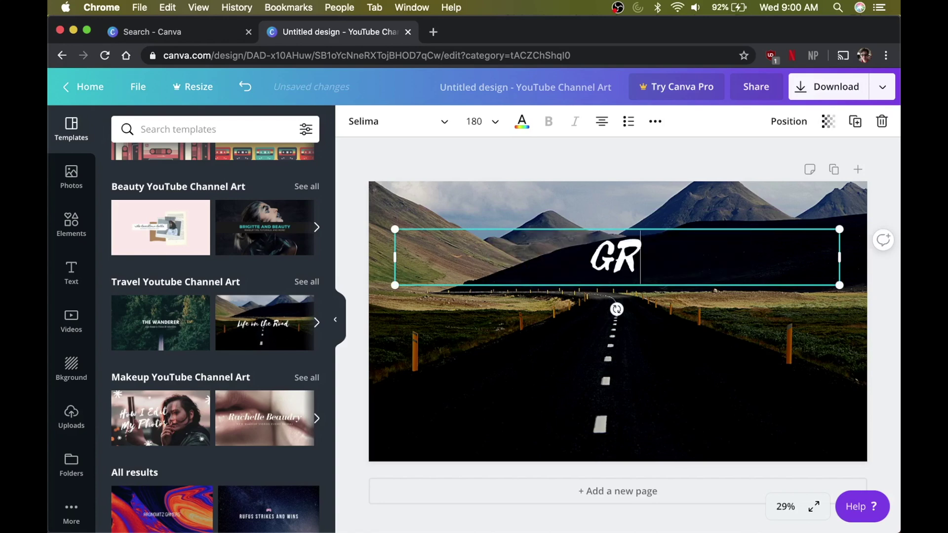
key("BackSpace")
type("rant Marigold")
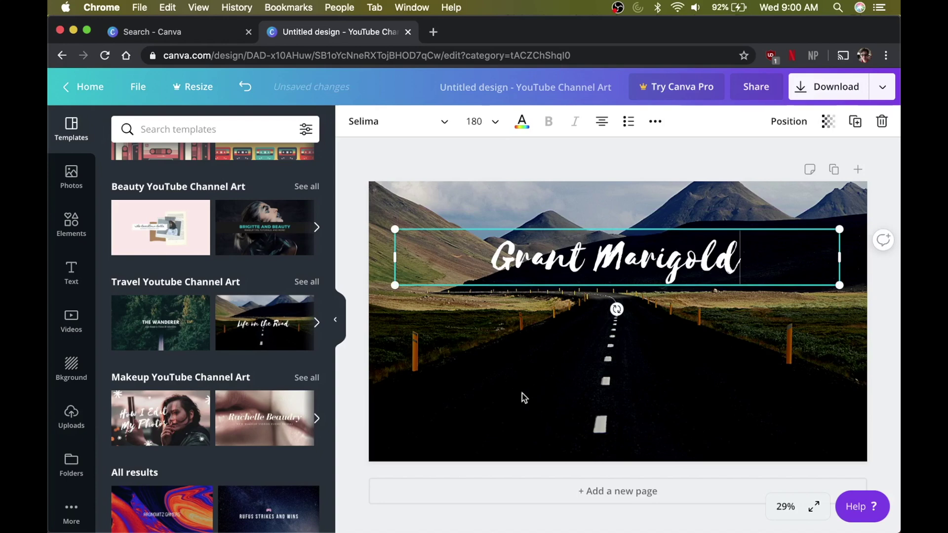
left_click(410, 163)
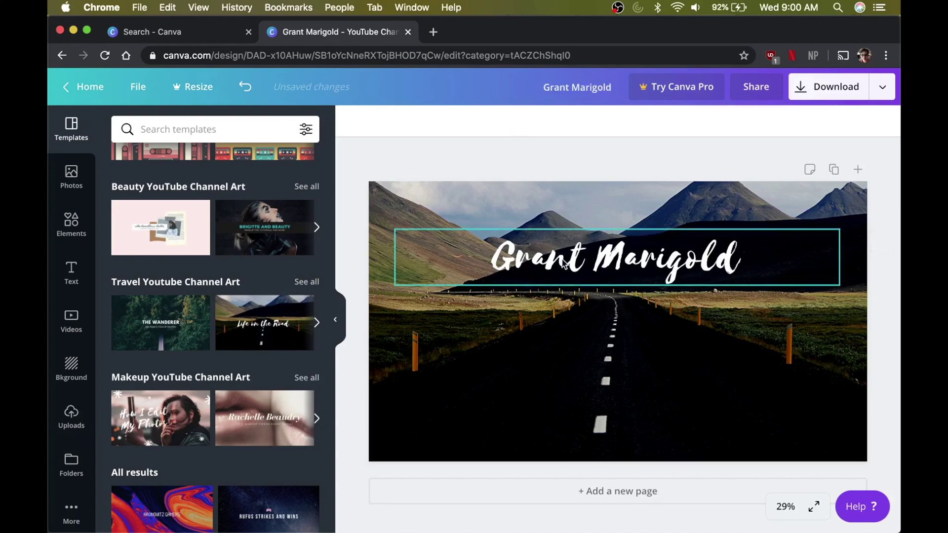
mouse_move(565, 263)
left_mouse_down()
mouse_move(563, 204)
mouse_move(561, 249)
left_mouse_up()
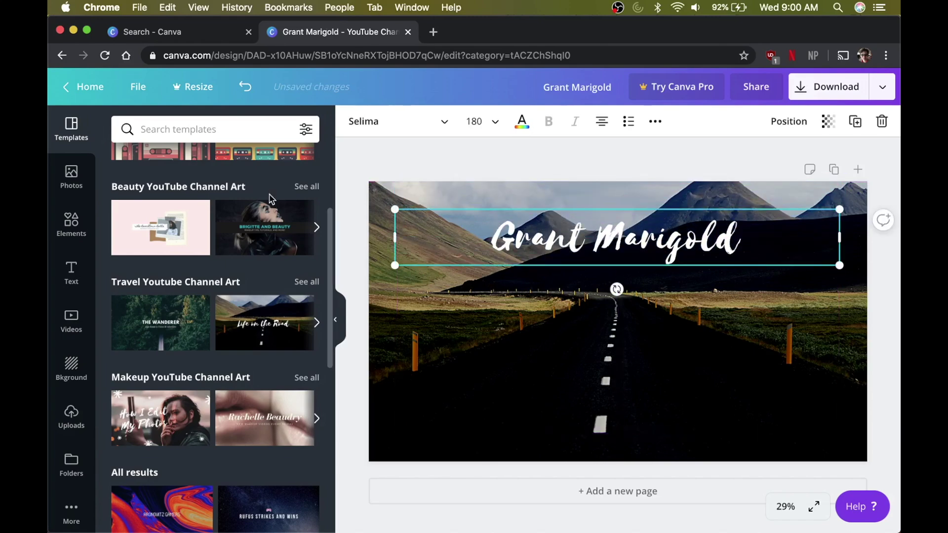
scroll(269, 201, "up", 4)
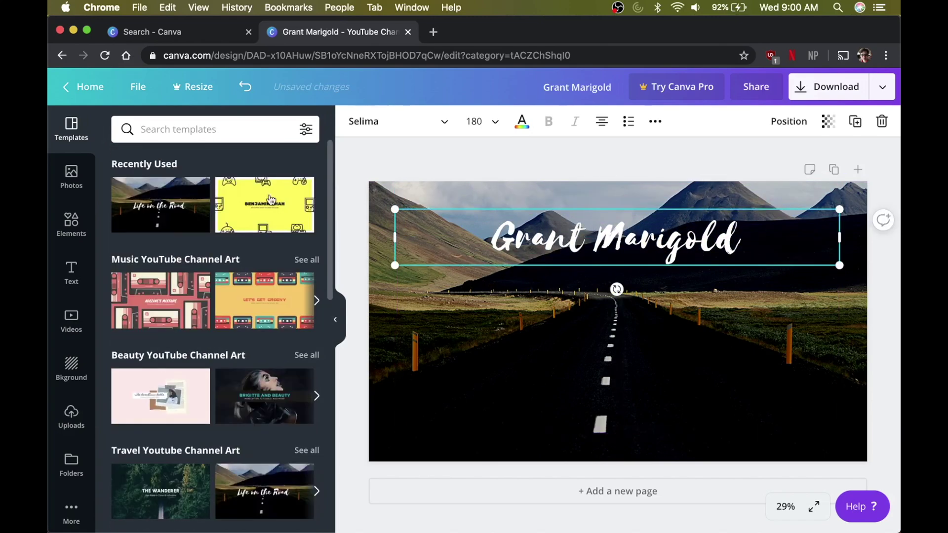
- Browse Canva's stock photo library
left_click(72, 191)
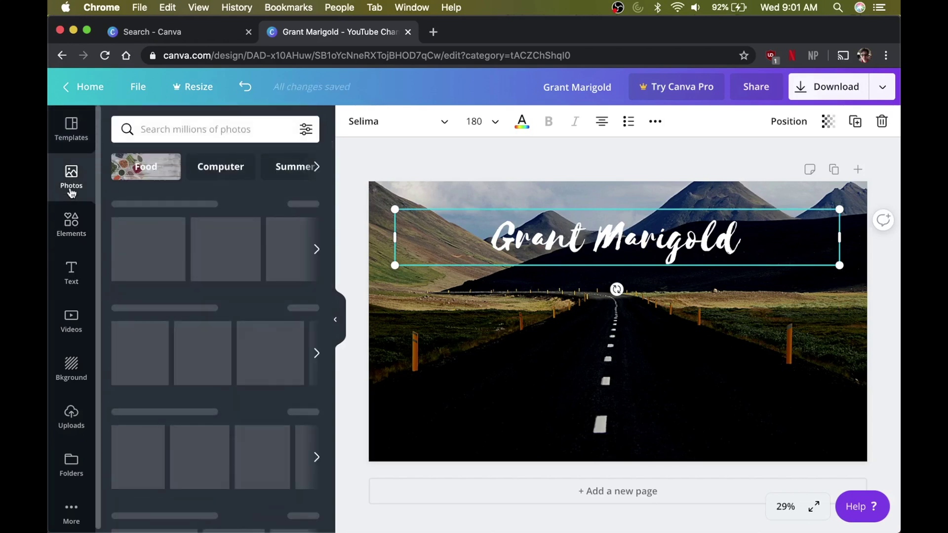
scroll(245, 355, "down", 5)
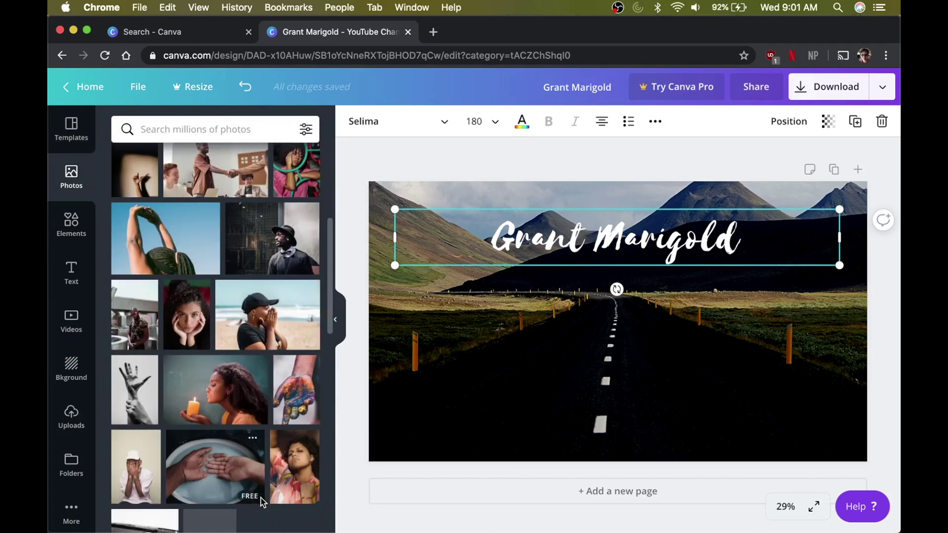
scroll(260, 502, "down", 5)
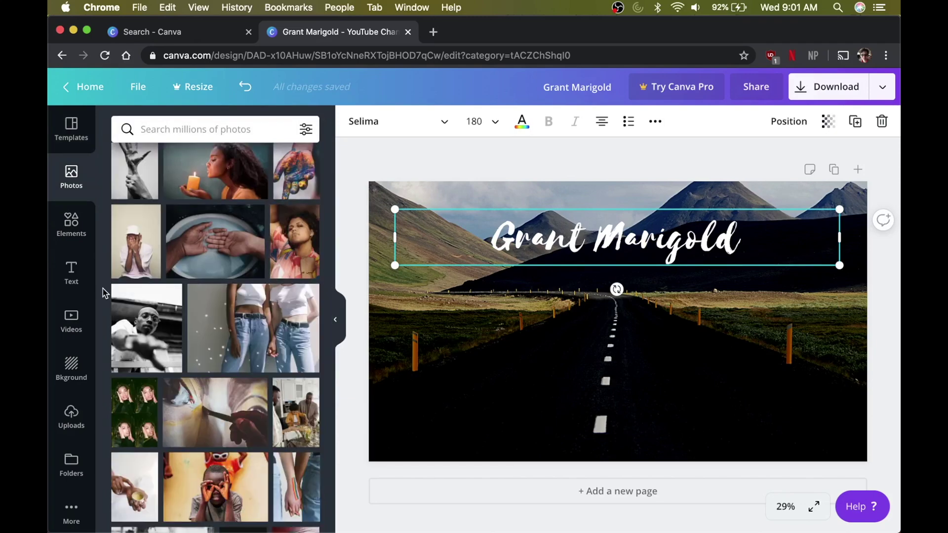
- Browse the graphic elements library of shapes, stickers and drawings
left_click(72, 226)
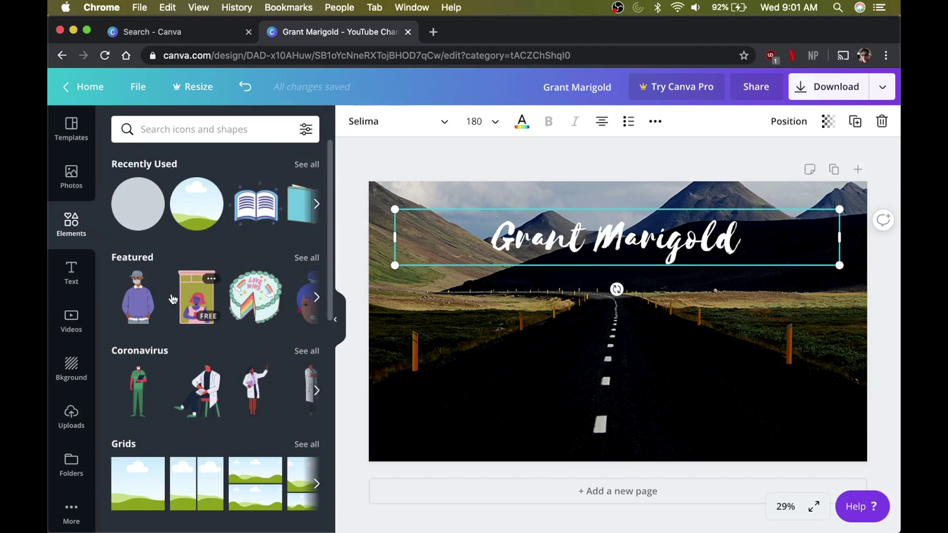
scroll(212, 334, "down", 2)
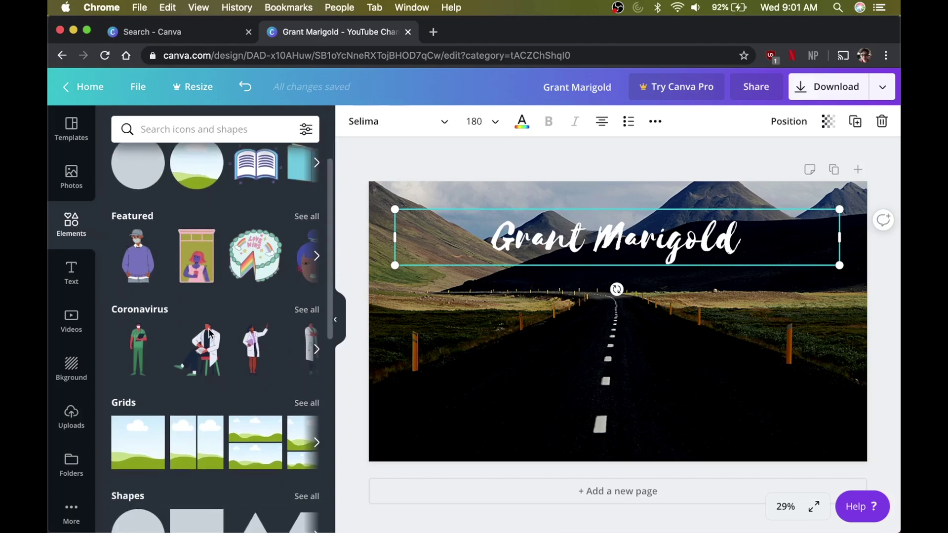
scroll(189, 359, "down", 10)
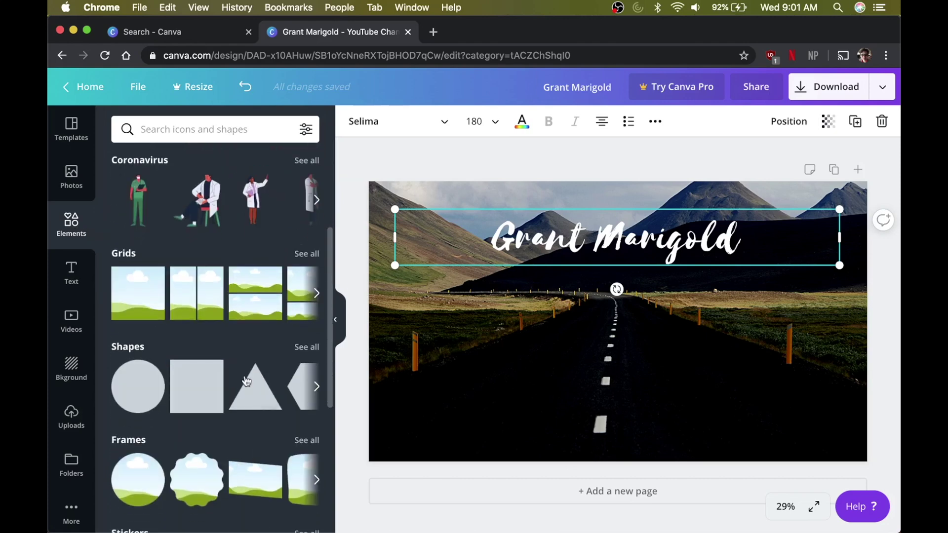
scroll(245, 380, "down", 9)
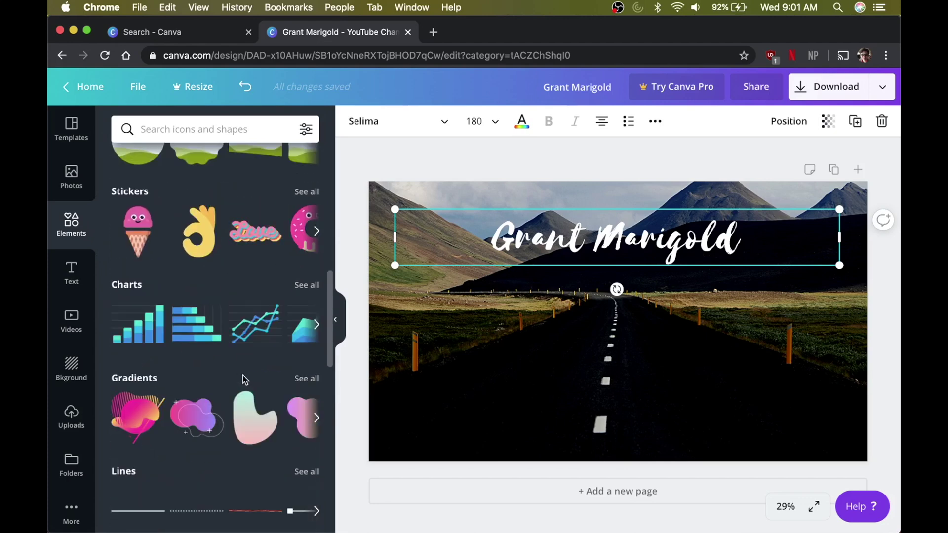
scroll(244, 383, "down", 4)
scroll(203, 387, "down", 11)
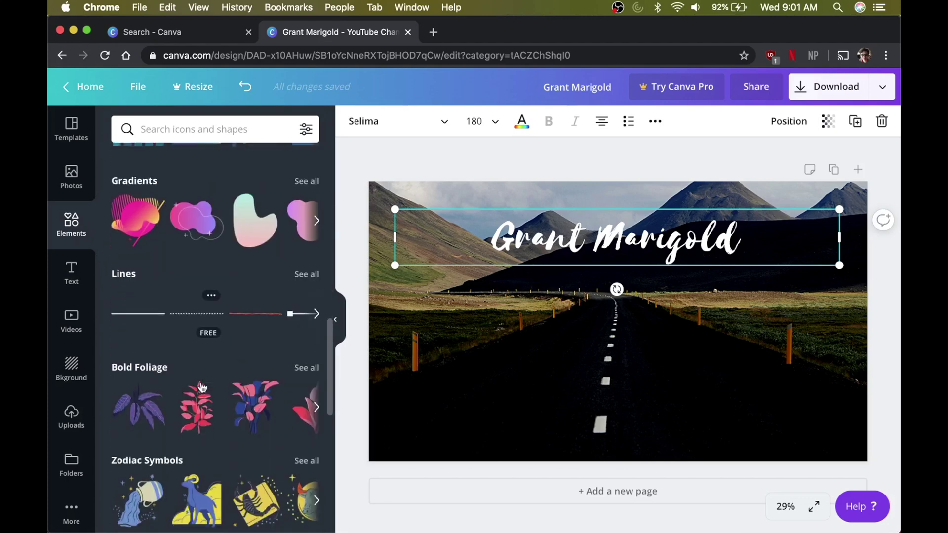
left_click(69, 278)
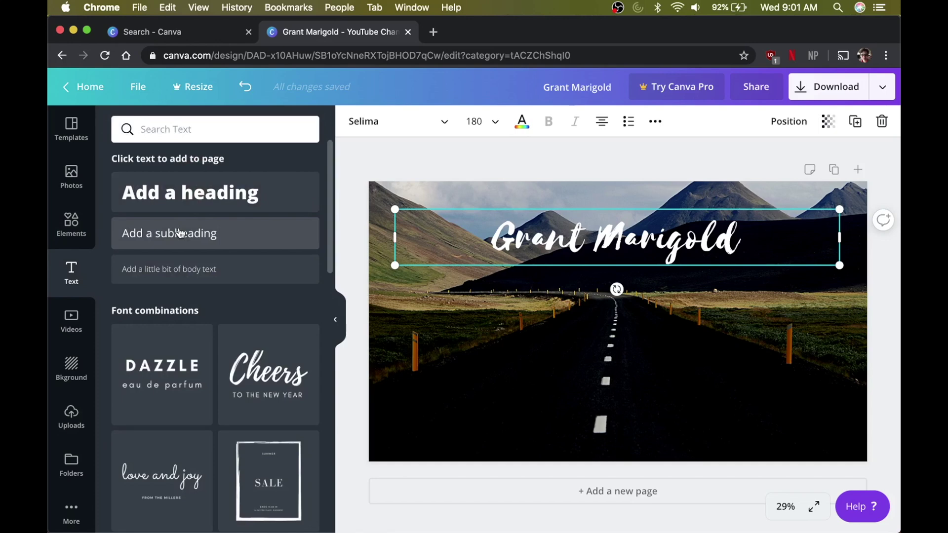
- Add a 'Books are cool.' subheading beneath the title on the banner
left_click(180, 234)
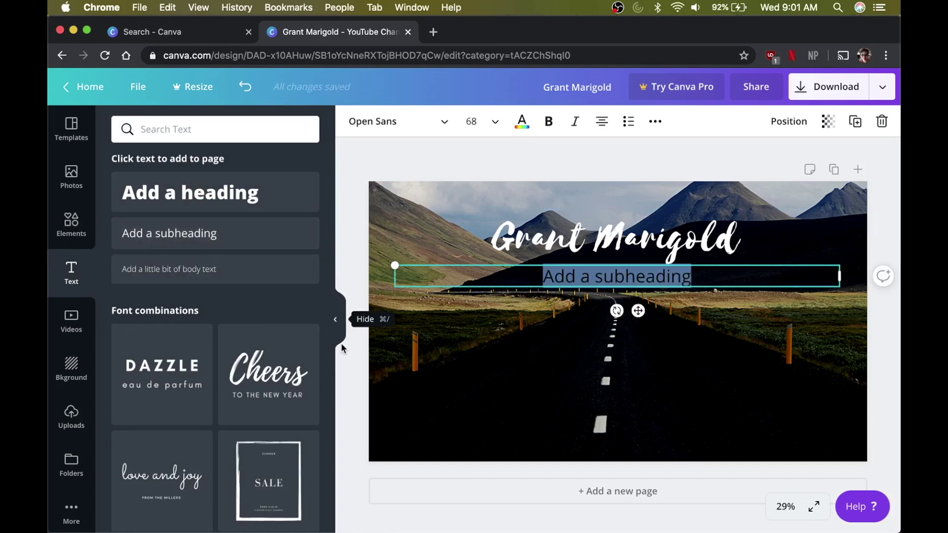
type("Books a")
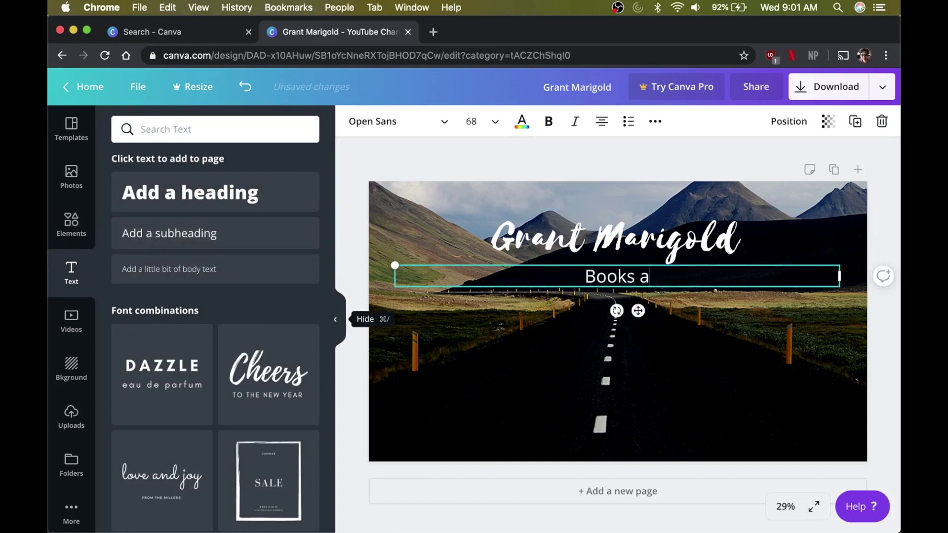
type("re cool.")
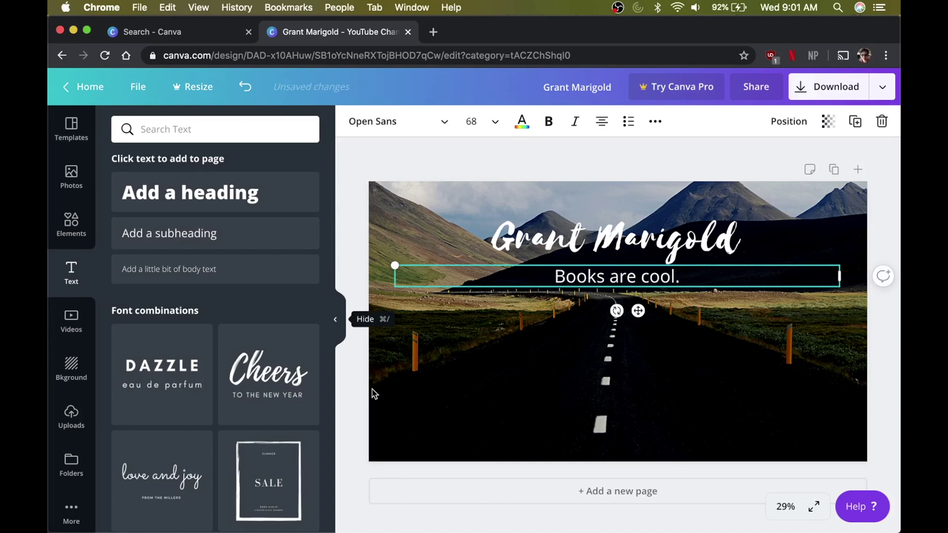
left_click(390, 366)
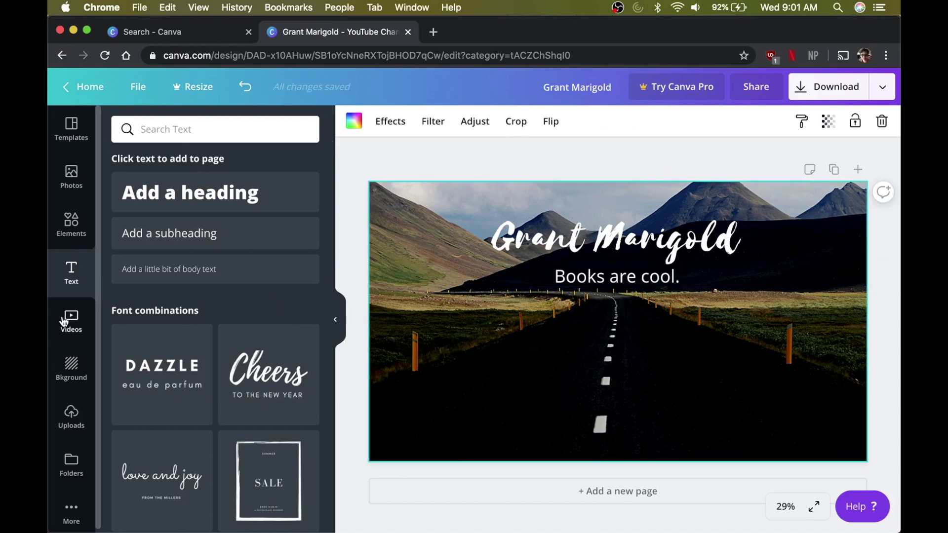
left_click(82, 324)
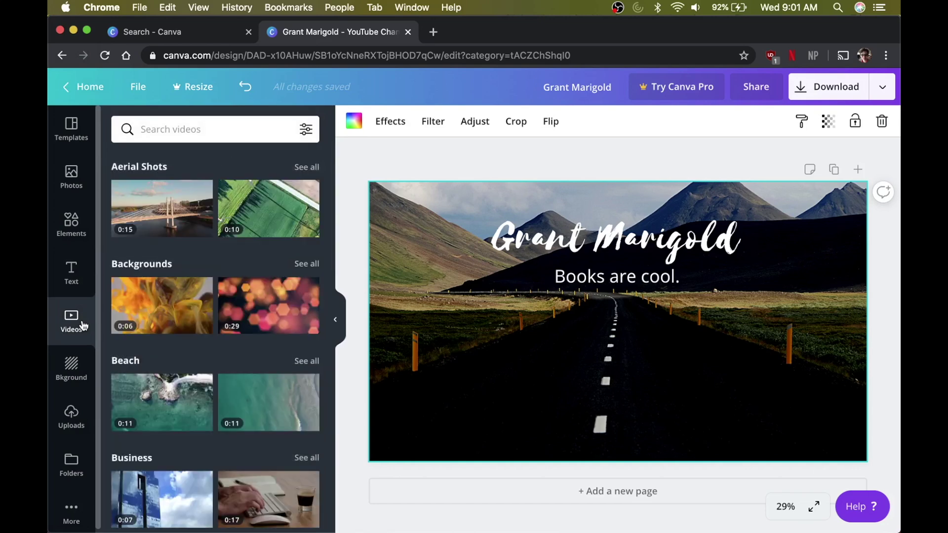
- Browse the Background colour choices and the custom colour picker without changing anything
left_click(77, 375)
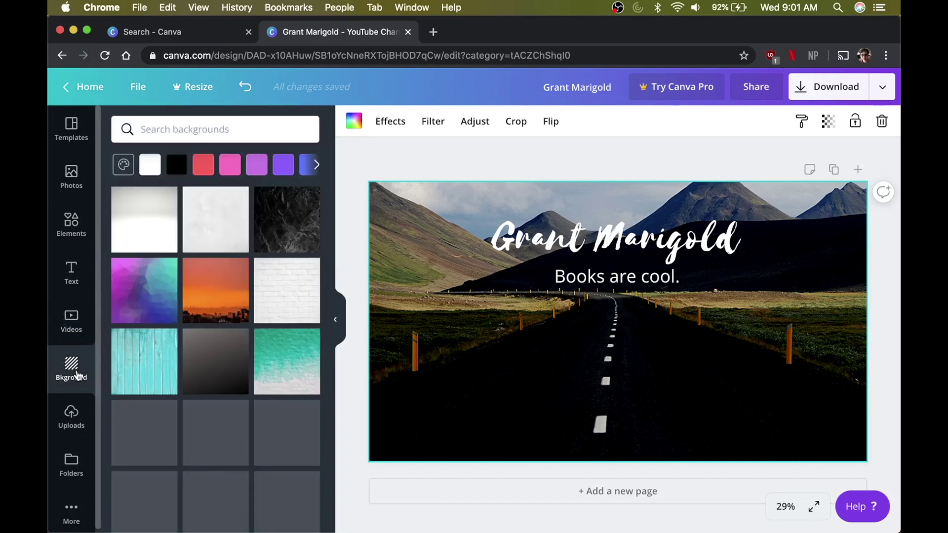
left_click(317, 167)
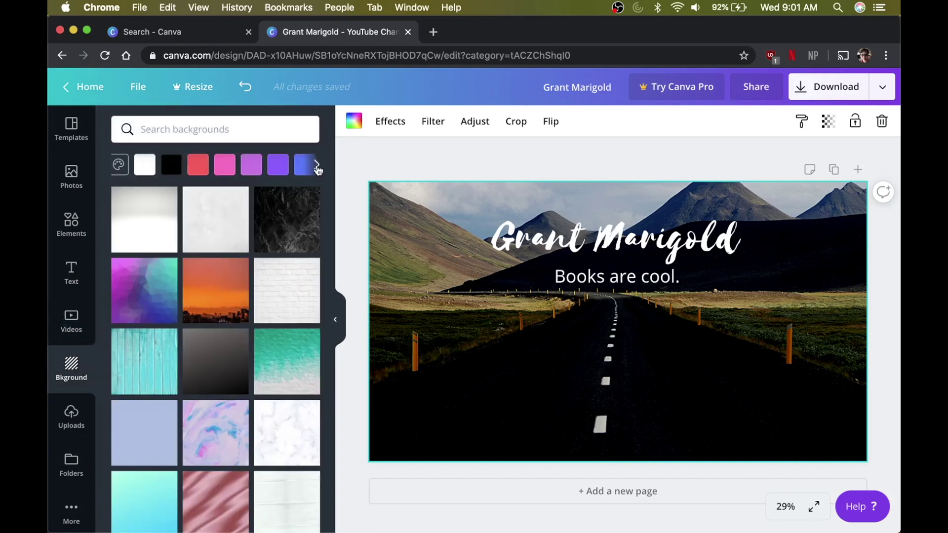
left_click(115, 166)
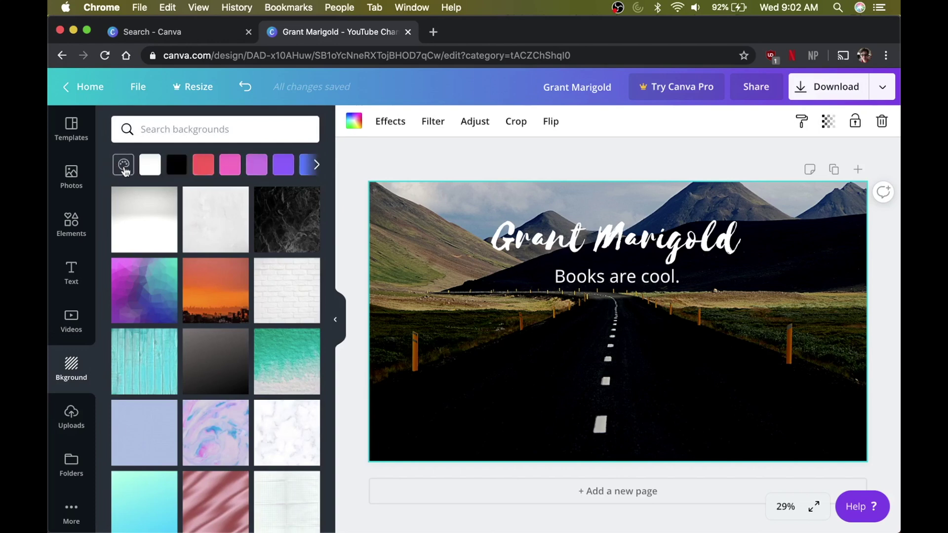
left_click(123, 165)
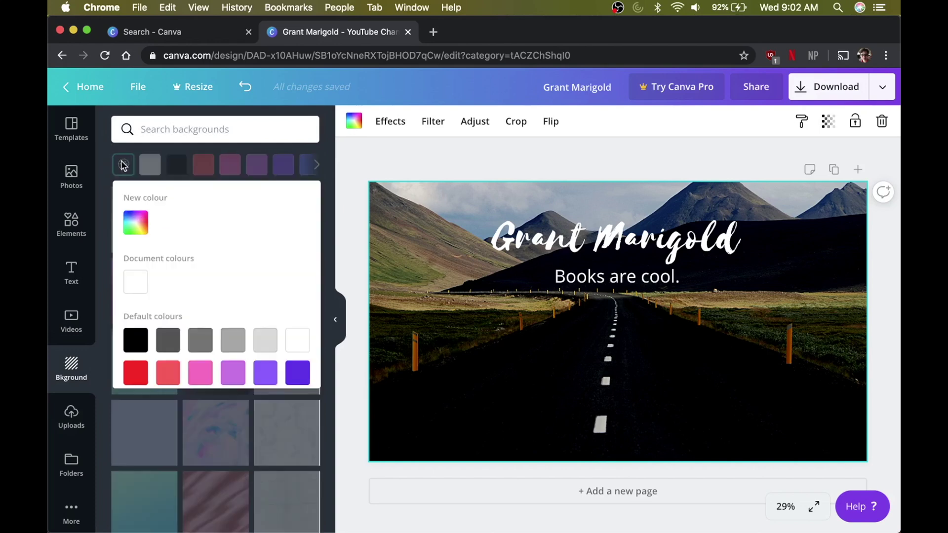
left_click(136, 225)
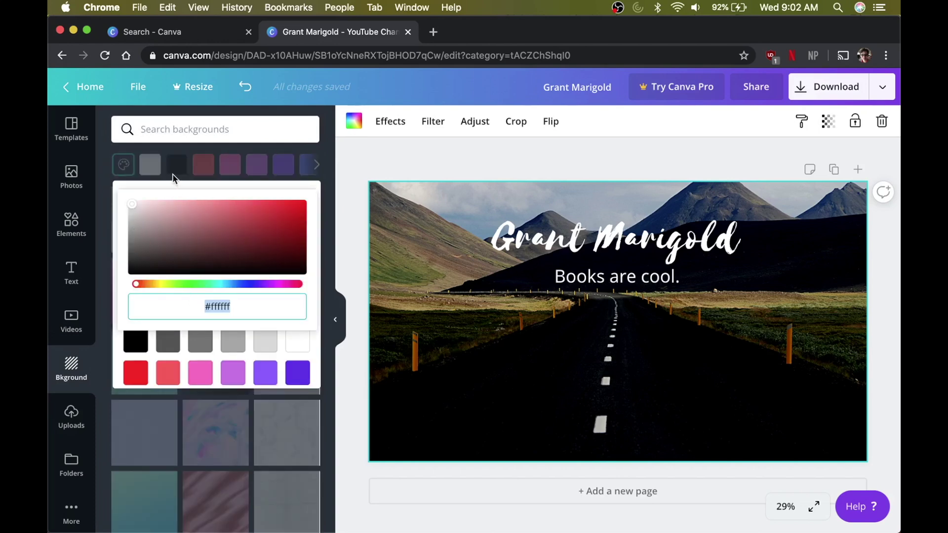
left_click(174, 151)
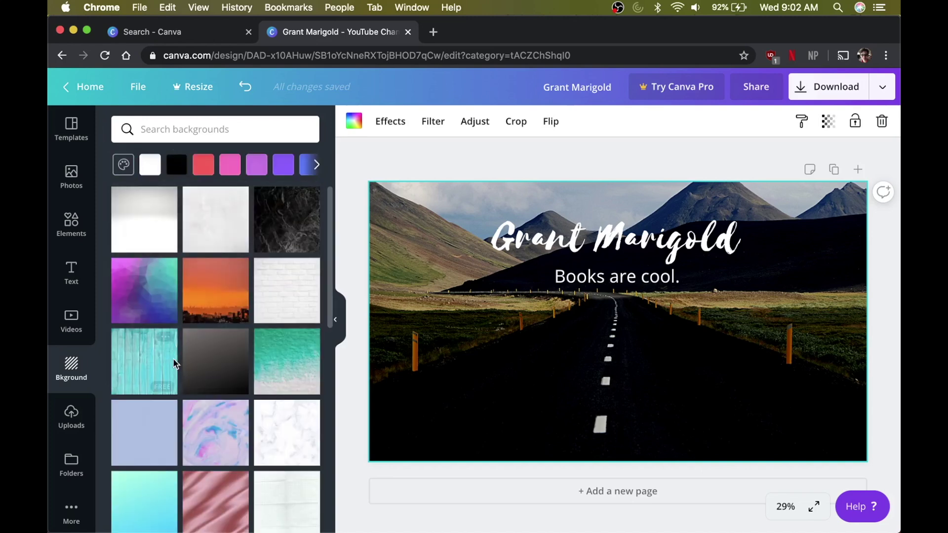
- Scroll the background library, search for 'road', then clear the search
scroll(174, 362, "down", 2)
scroll(174, 363, "down", 3)
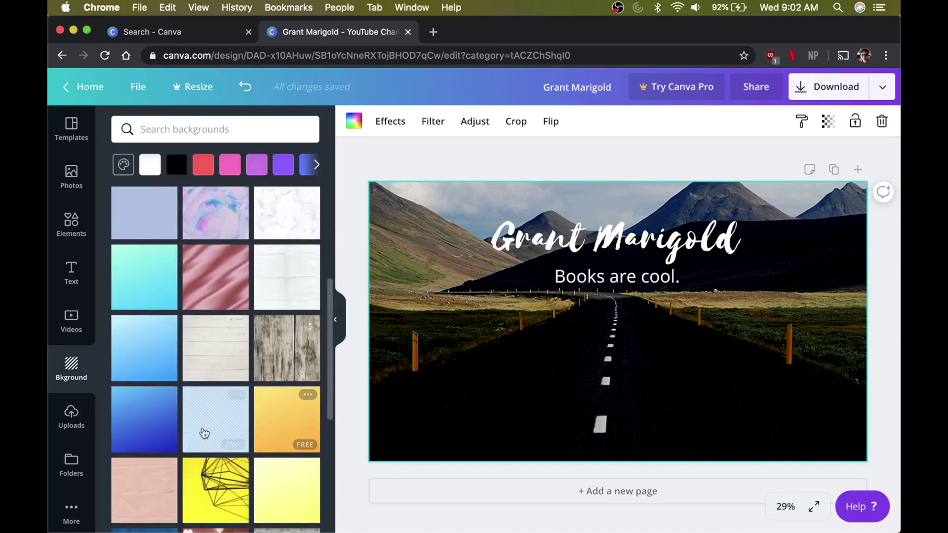
scroll(205, 432, "down", 5)
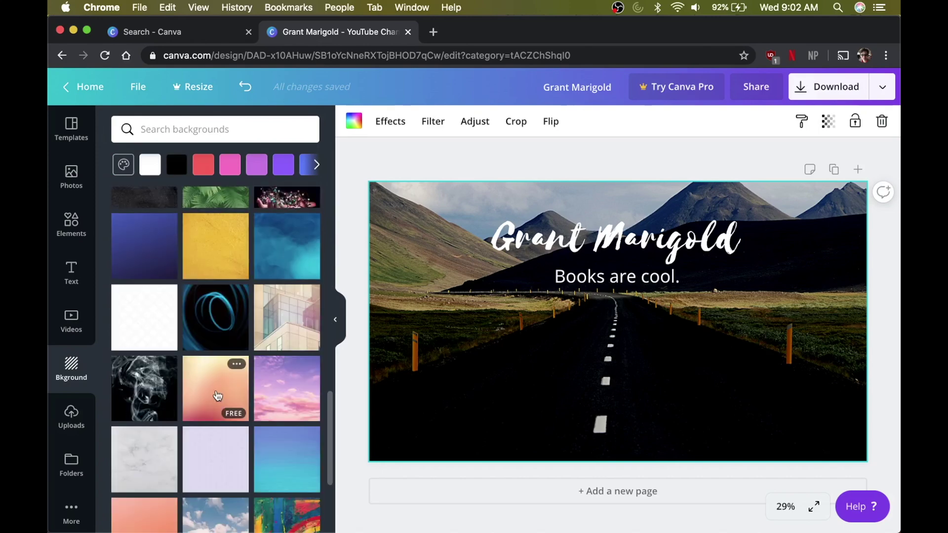
scroll(225, 467, "down", 5)
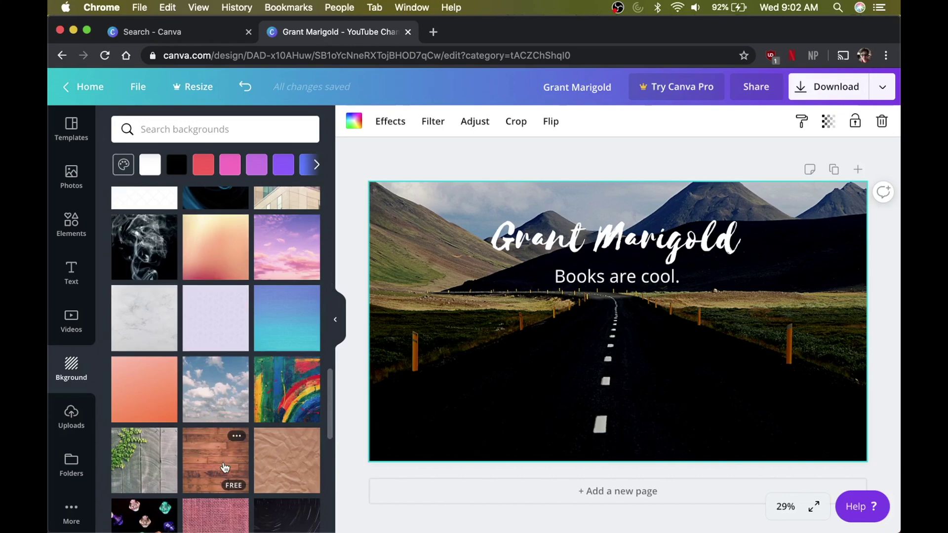
scroll(227, 405, "down", 5)
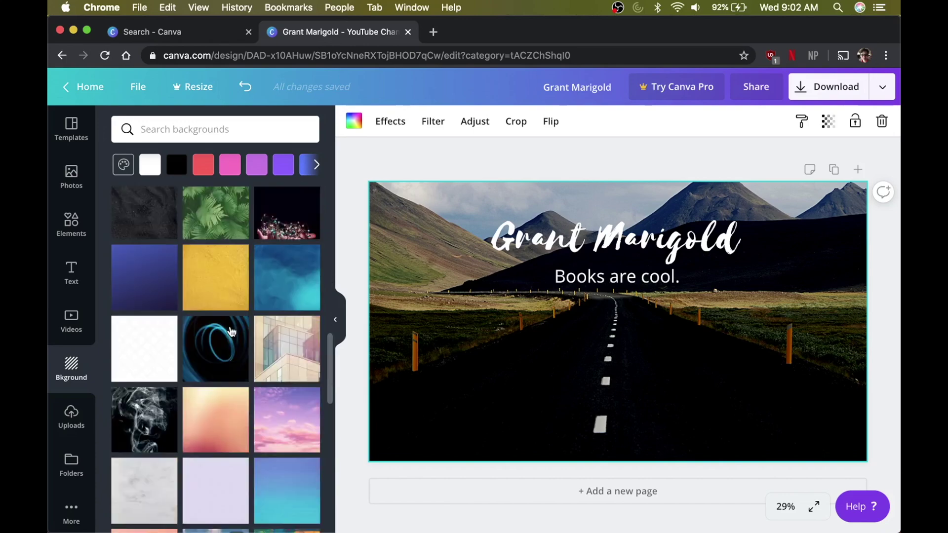
scroll(231, 330, "up", 3)
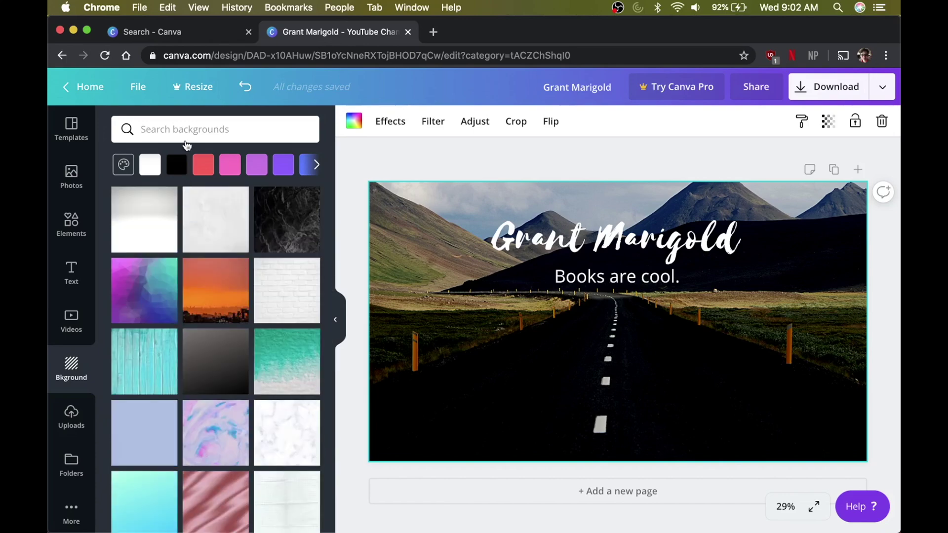
left_click(188, 131)
type("road")
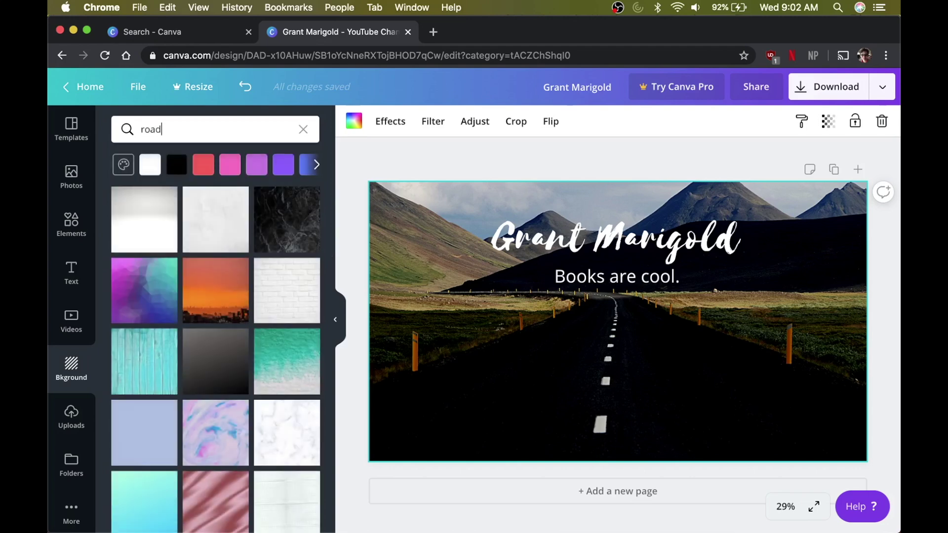
key("Return")
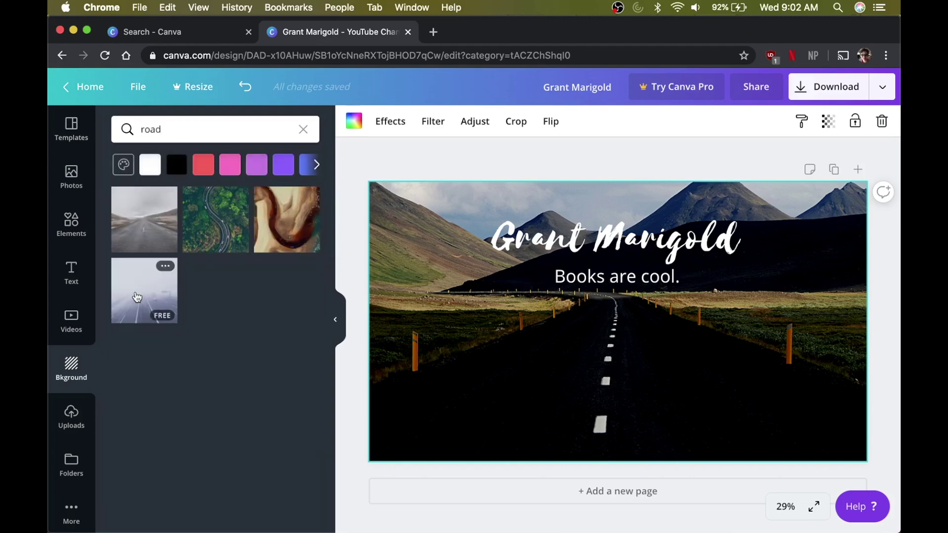
left_click(304, 129)
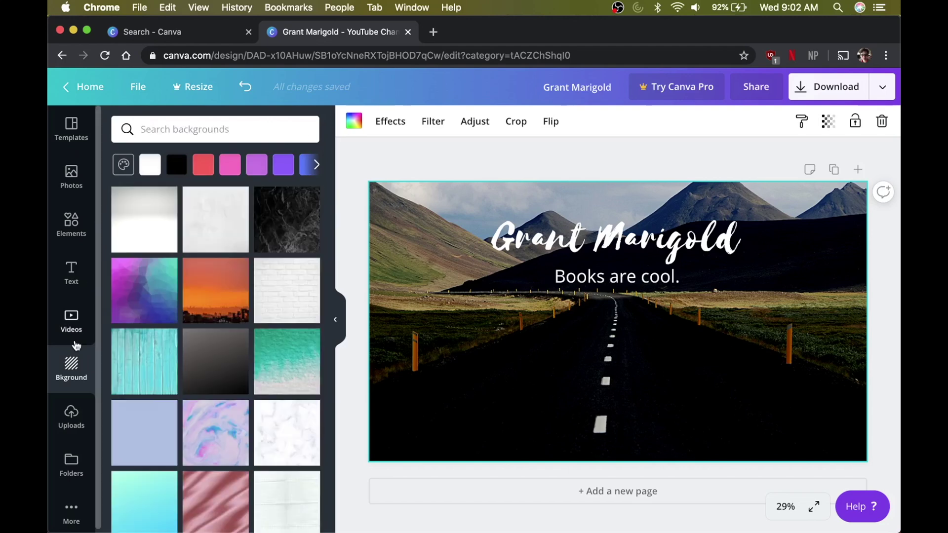
scroll(76, 345, "down", 1)
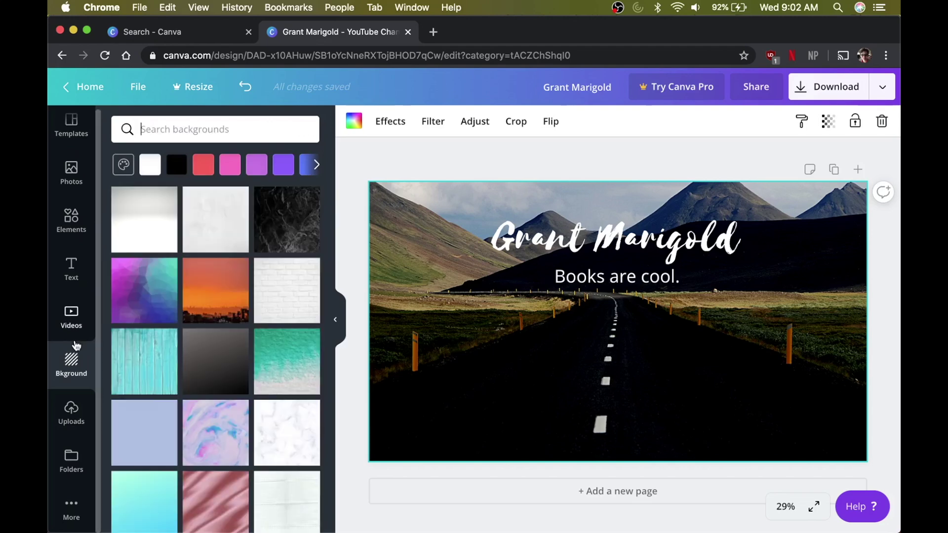
- Look through the Uploads, Folders and More apps panels
left_click(72, 411)
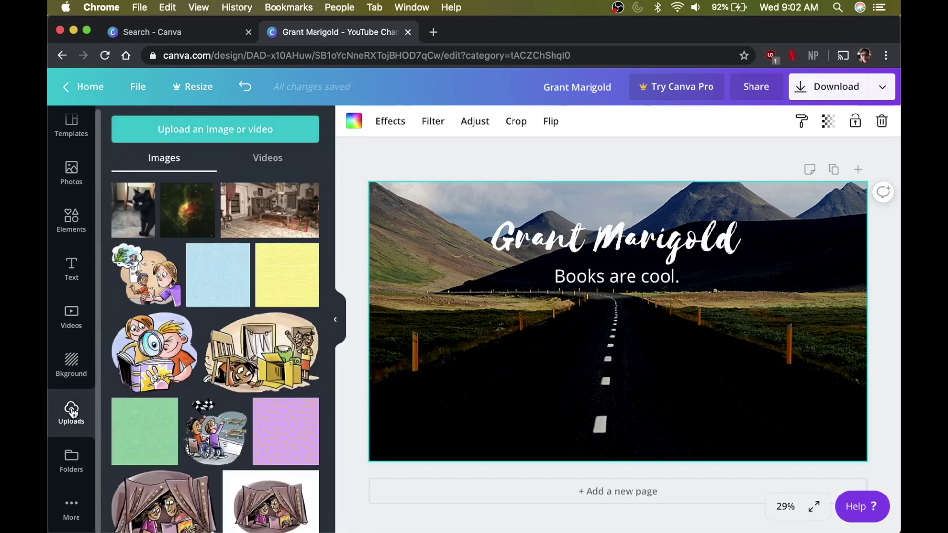
scroll(161, 498, "down", 3)
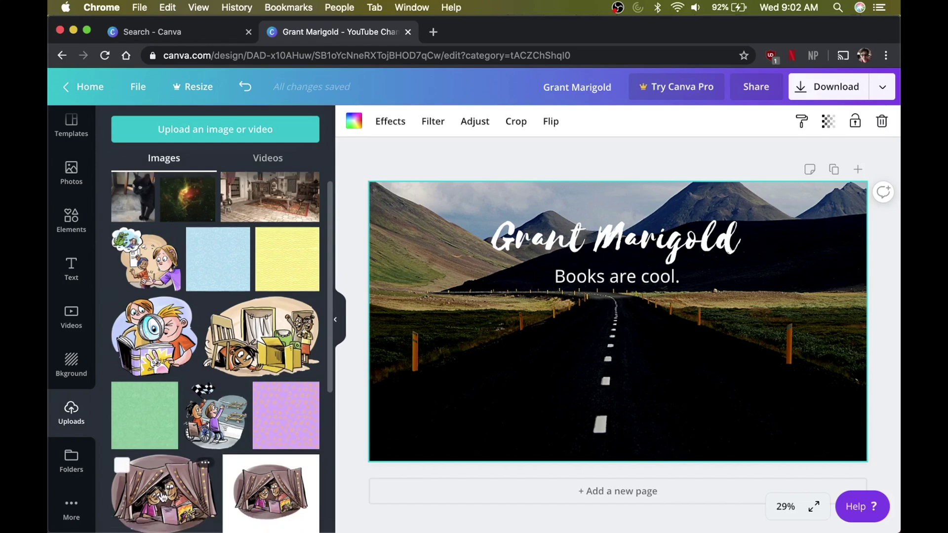
left_click(75, 459)
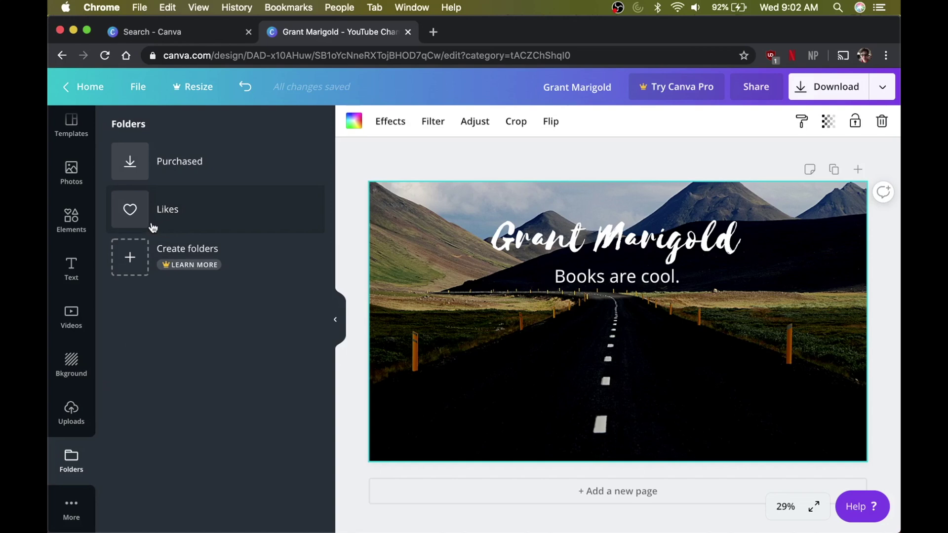
left_click(72, 508)
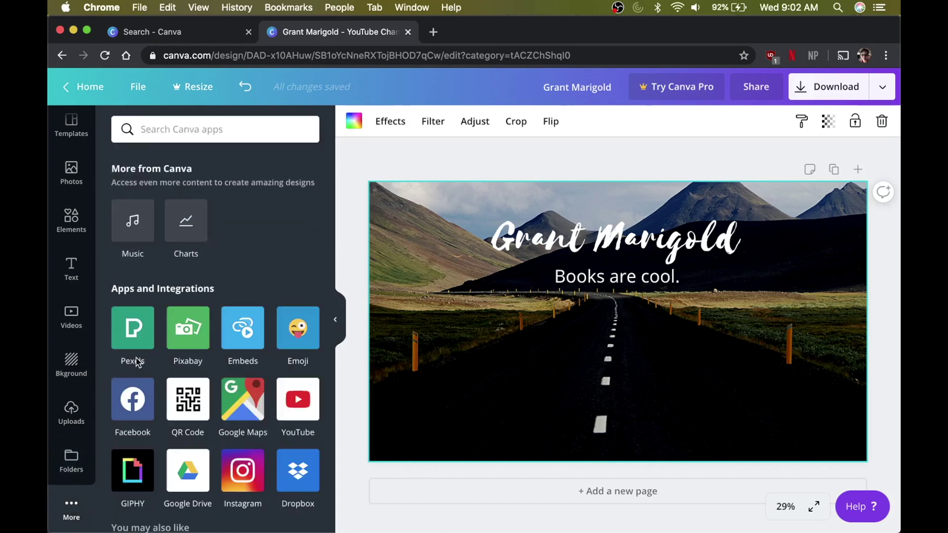
scroll(200, 354, "down", 3)
scroll(197, 346, "up", 3)
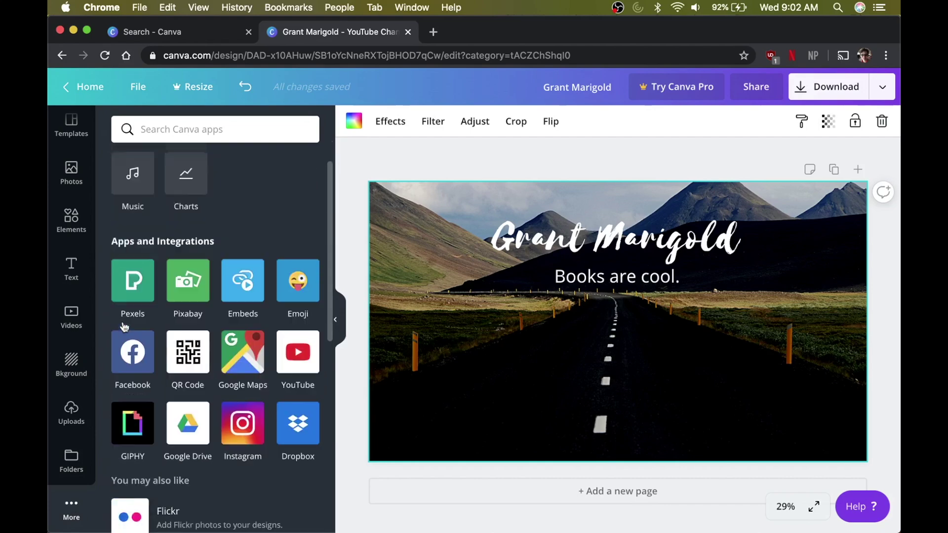
scroll(68, 130, "up", 1)
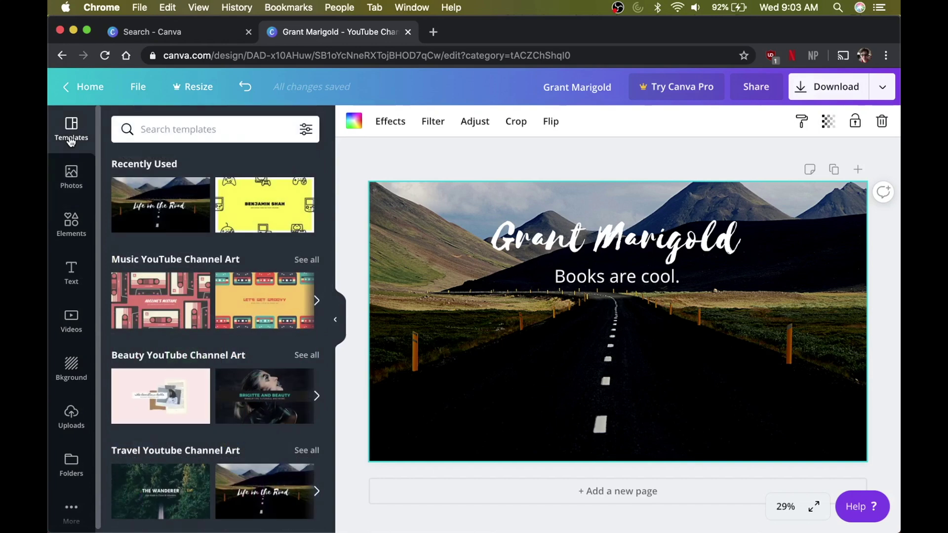
- Download the banner as Grant Marigold.png, dismiss the Canva Pro offer, and start a new tab
left_click(822, 94)
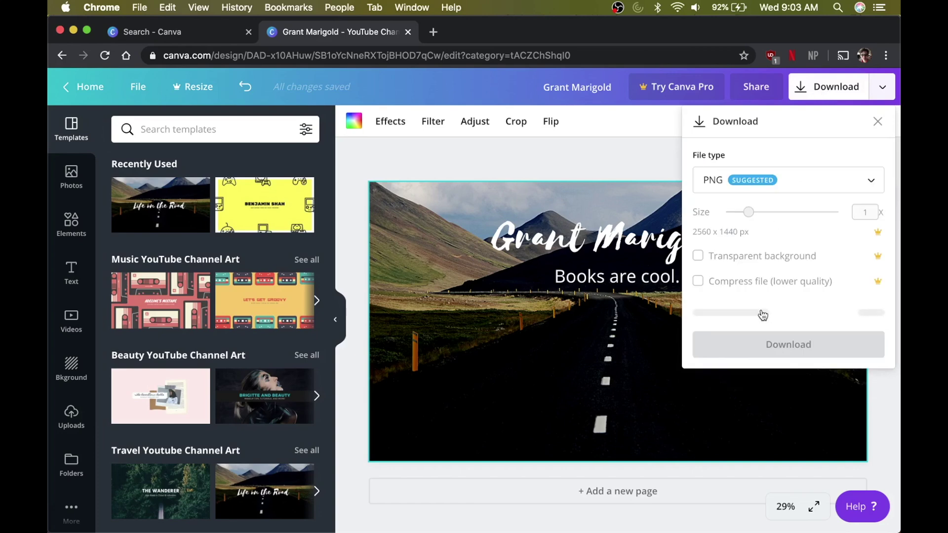
left_click(763, 314)
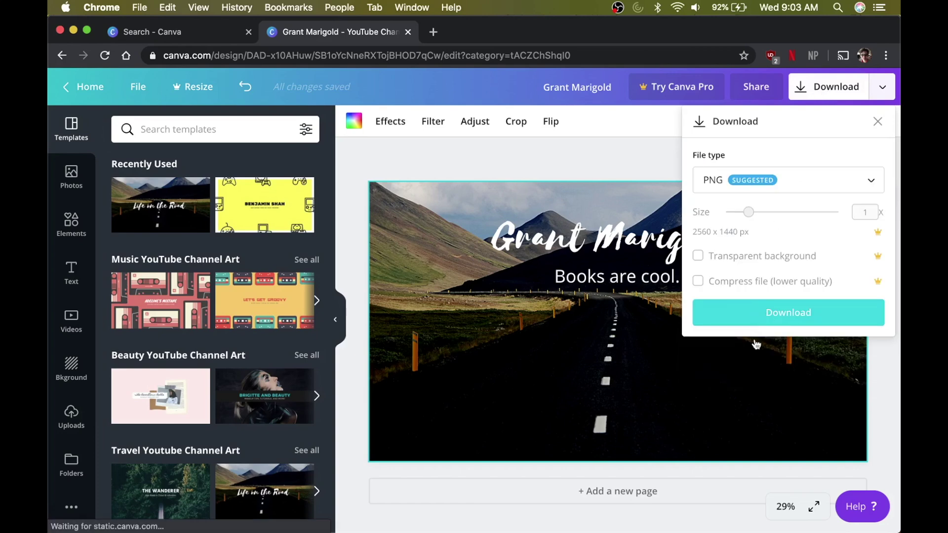
left_click(751, 307)
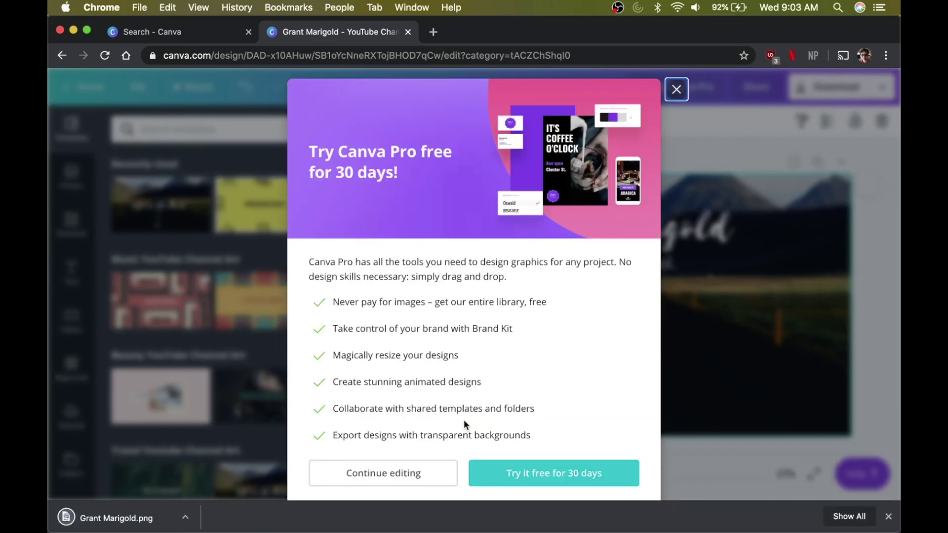
left_click(676, 89)
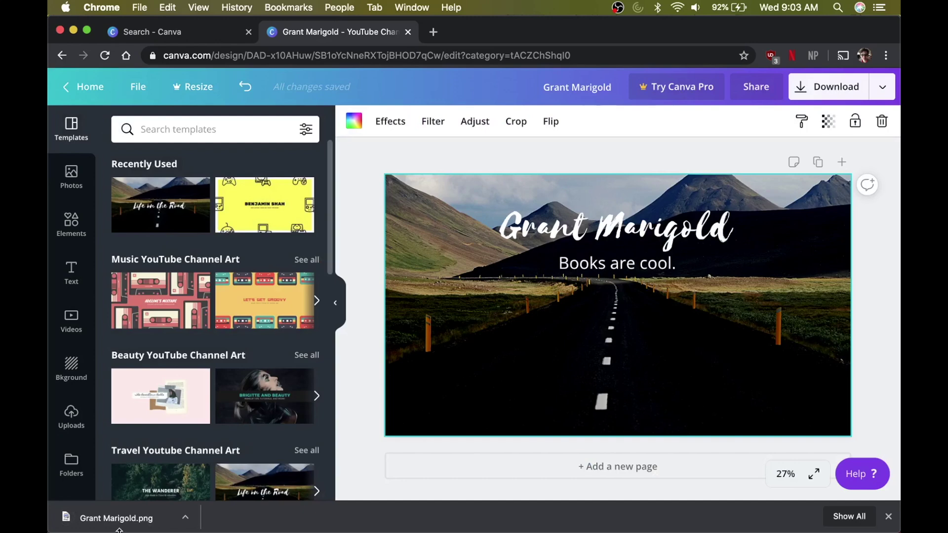
left_click(437, 37)
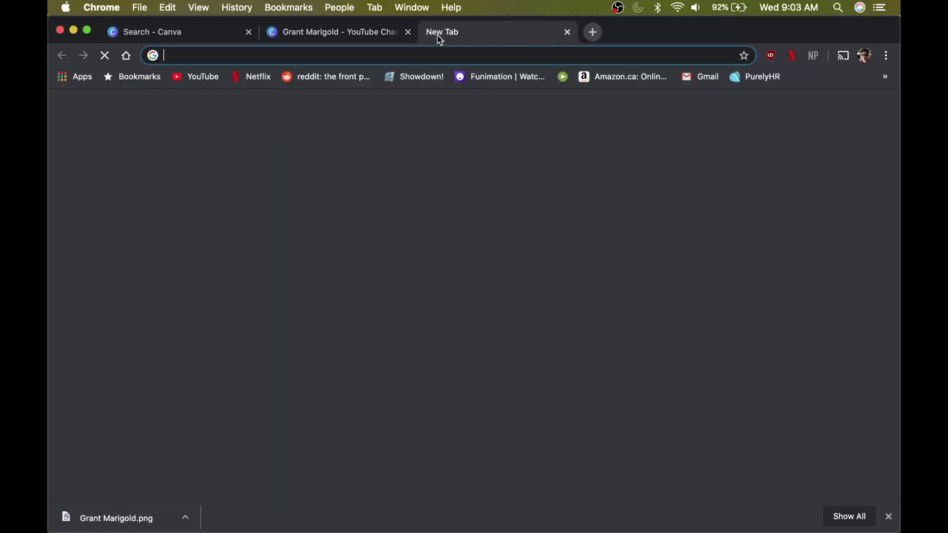
- Go to youtube.com, open Your channel's customization page, and start adding channel art
type("youtube.com")
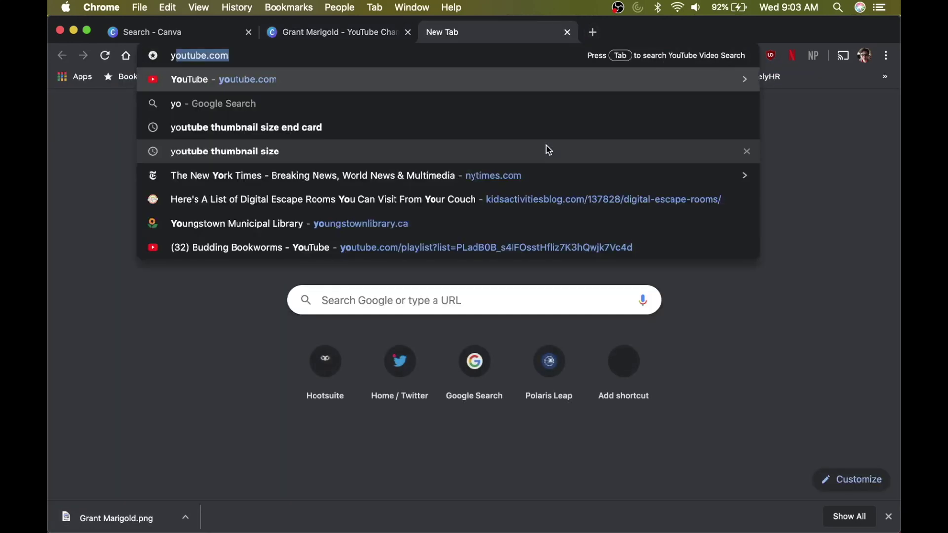
key("Return")
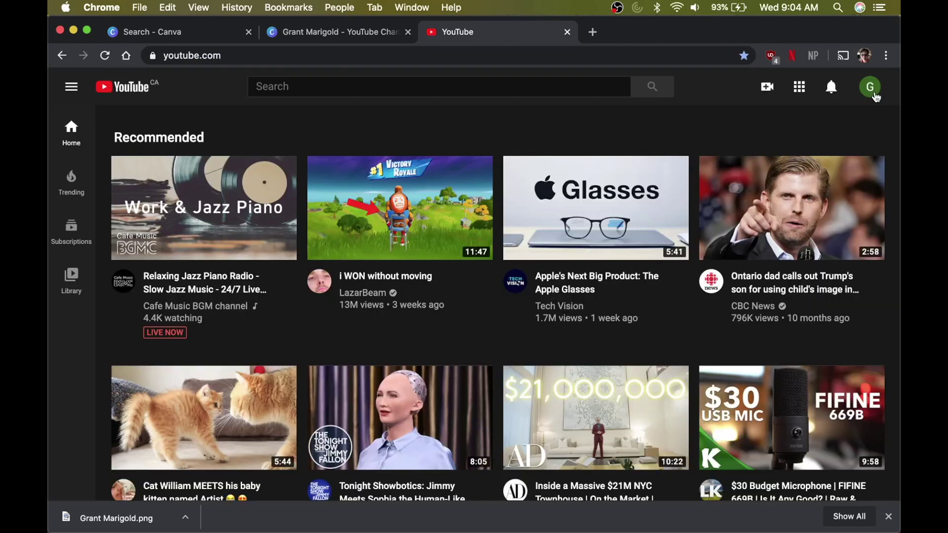
left_click(872, 91)
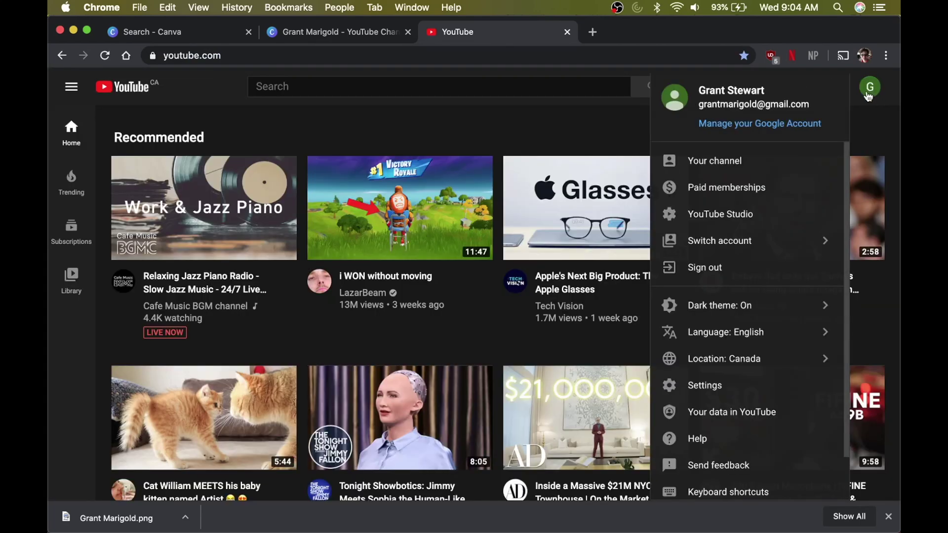
left_click(705, 162)
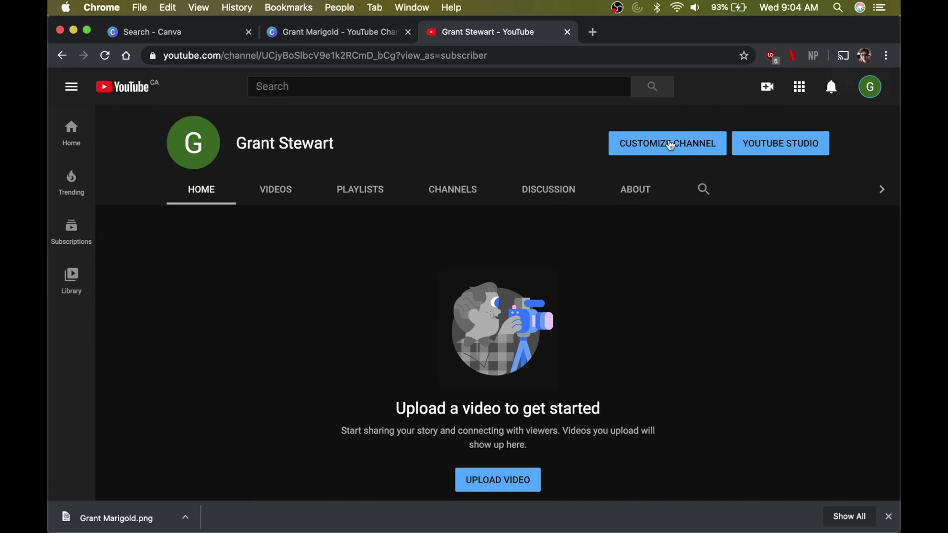
left_click(662, 142)
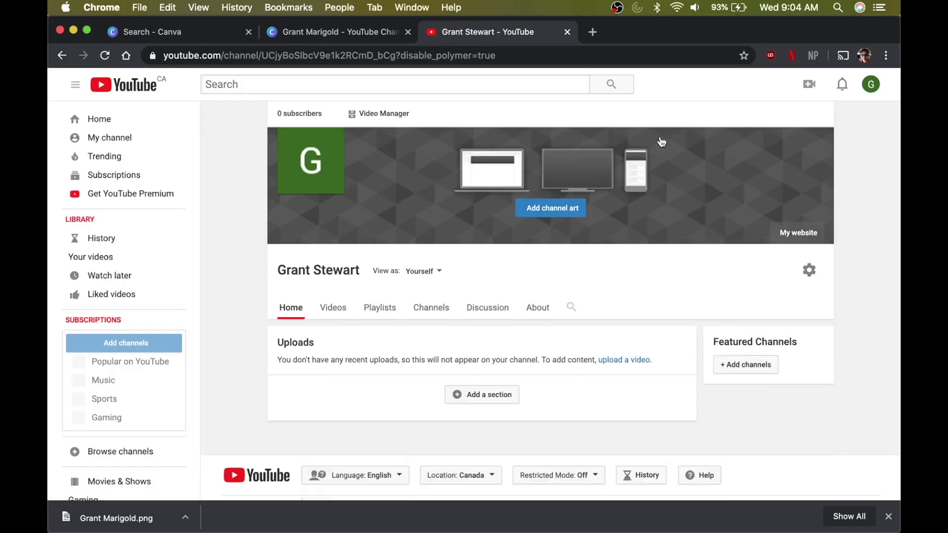
left_click(542, 213)
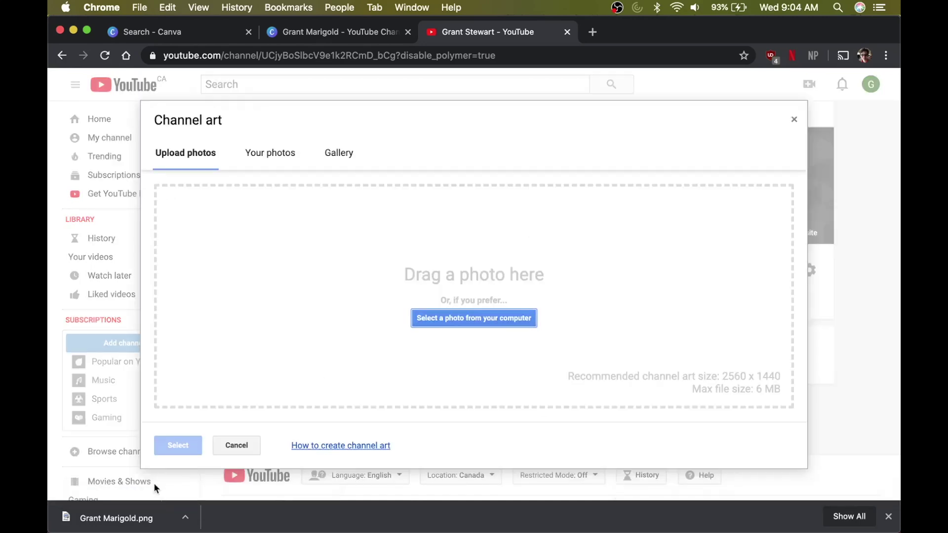
- Upload Grant Marigold.png, resize the crop box around it, then cancel the upload
left_click_drag(126, 529, 364, 316)
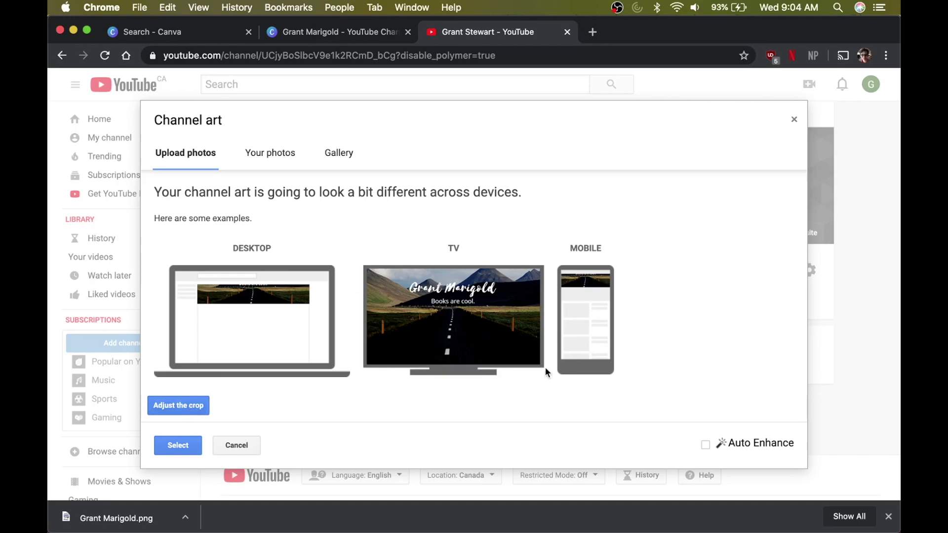
left_click(187, 416)
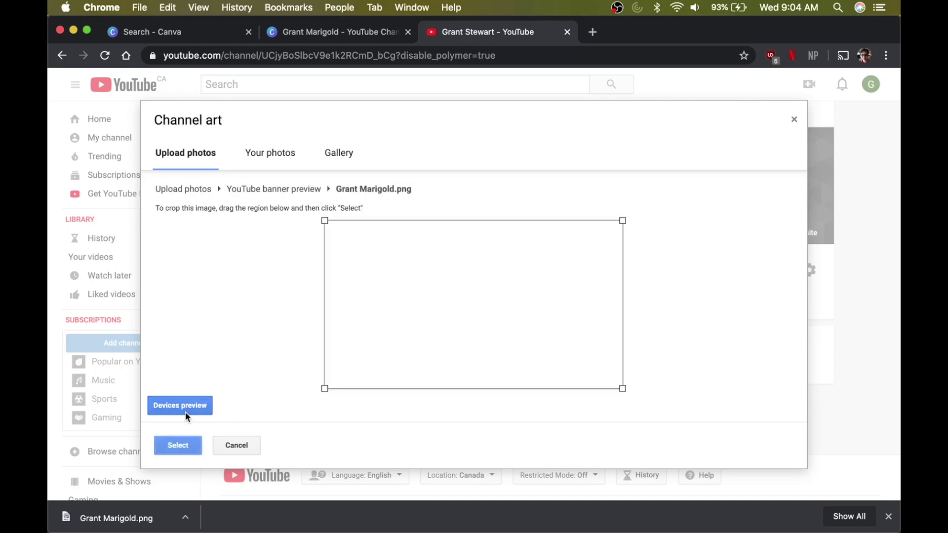
left_click_drag(471, 306, 470, 259)
left_click_drag(471, 291, 466, 402)
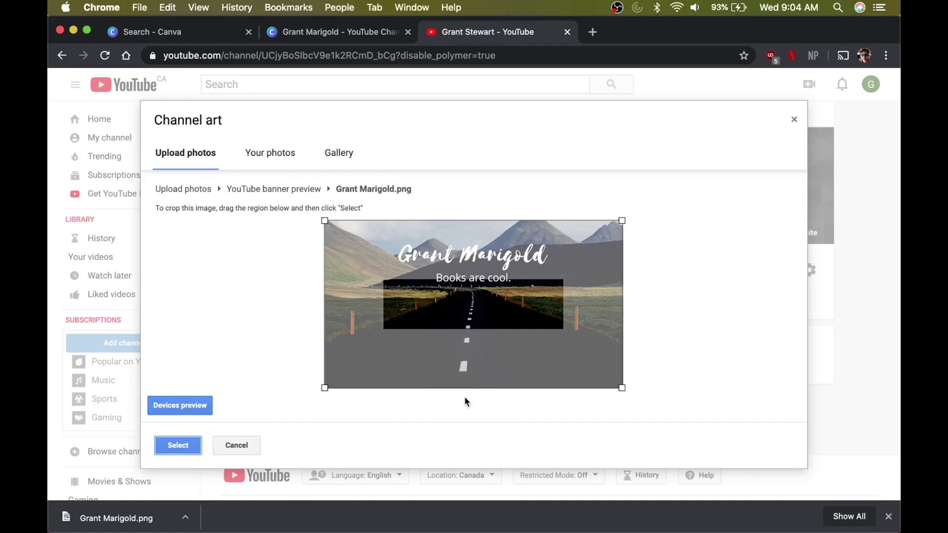
left_click_drag(327, 387, 352, 316)
left_click_drag(455, 326, 433, 320)
left_click_drag(344, 368, 359, 329)
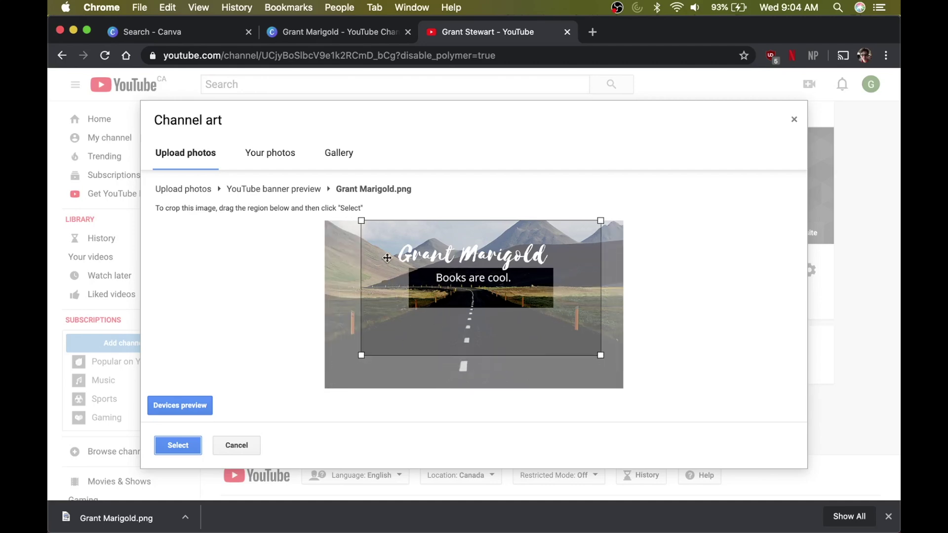
left_click_drag(461, 324, 444, 324)
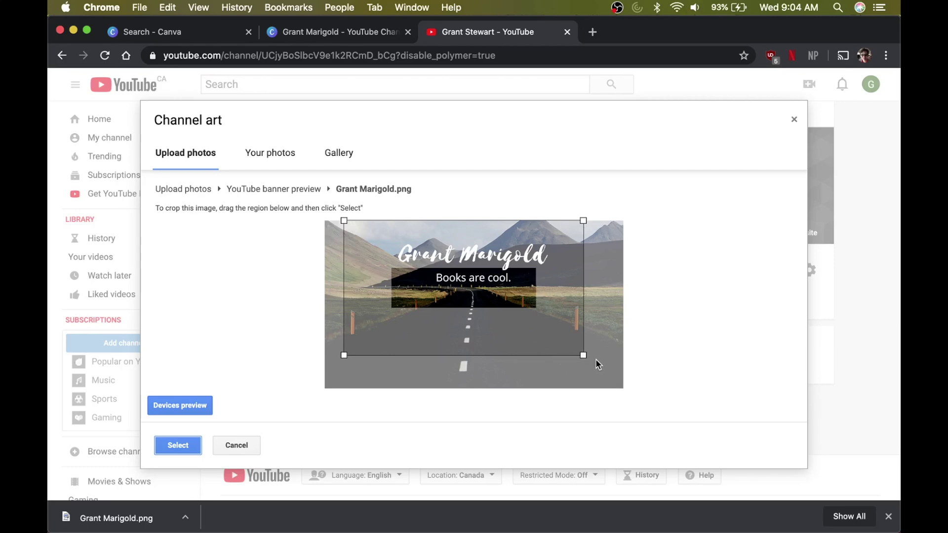
left_click_drag(583, 355, 700, 422)
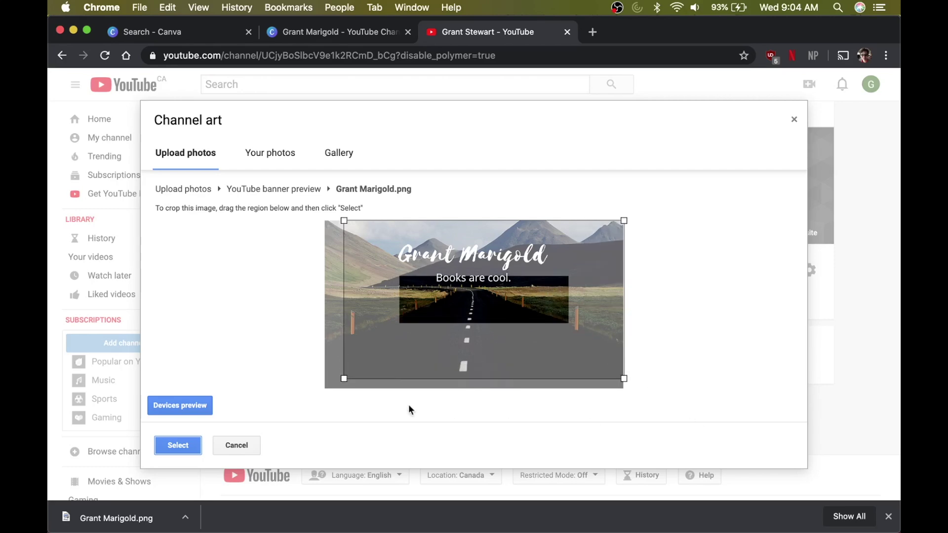
left_click_drag(344, 379, 314, 399)
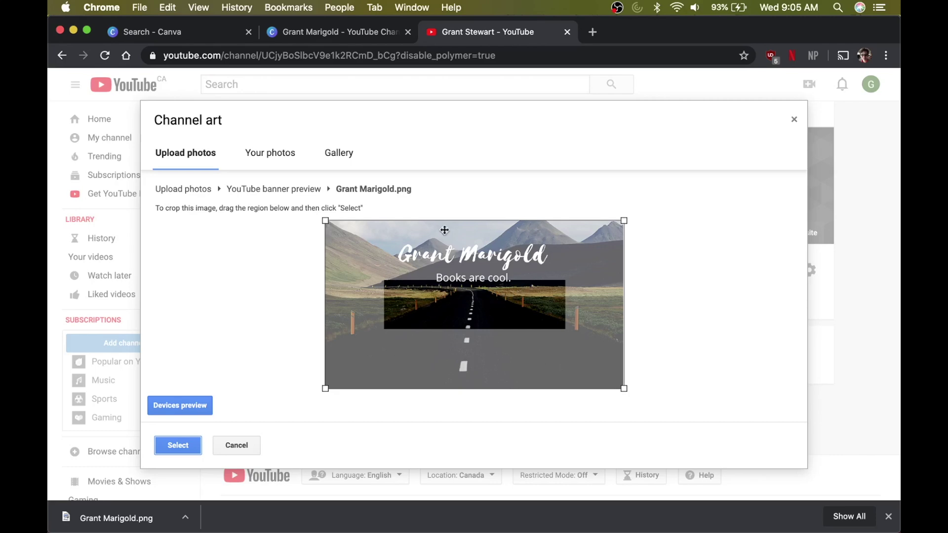
left_click(235, 449)
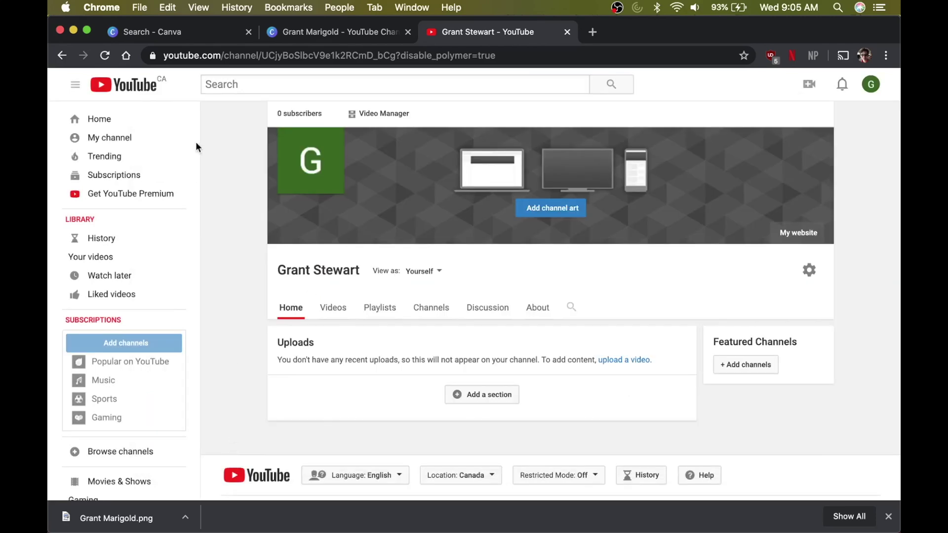
- Move the Grant Marigold title onto the road and centre 'Books are cool.' beneath it
left_click(303, 35)
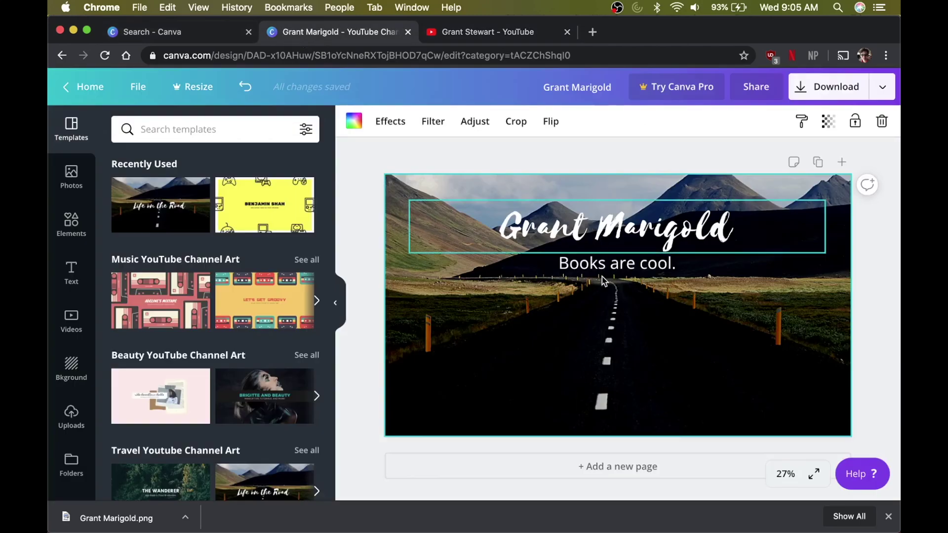
left_click_drag(603, 282, 609, 334)
left_click(621, 266)
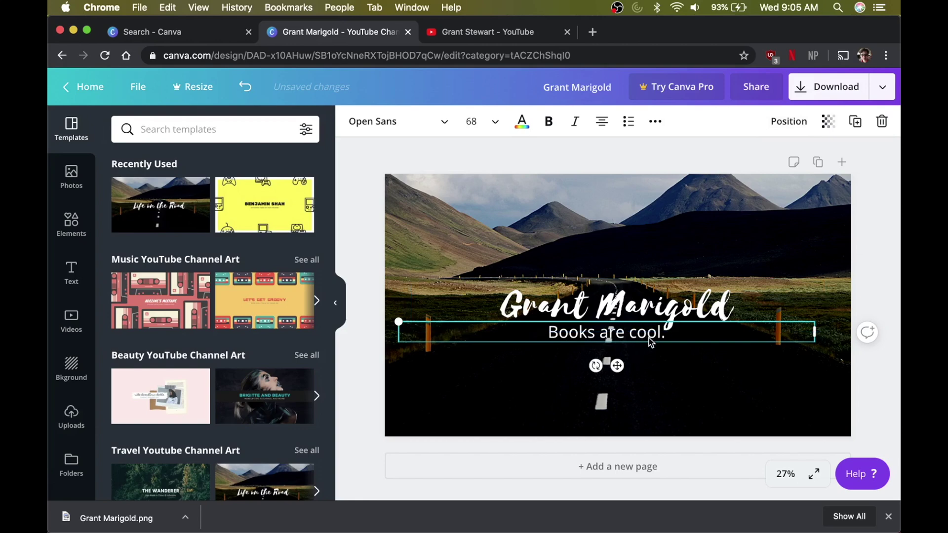
left_click_drag(650, 342, 653, 337)
left_click(718, 144)
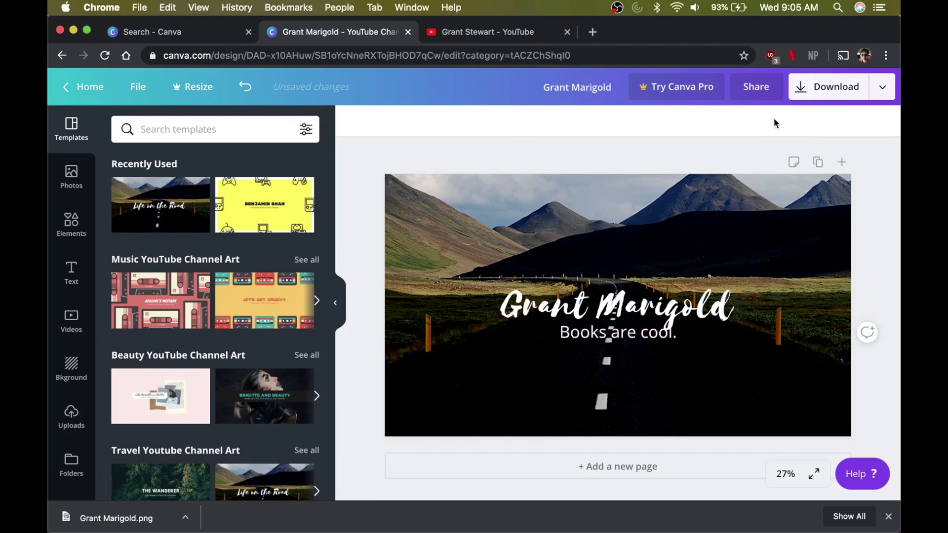
- Download the updated banner as a PNG and return to the YouTube channel page
left_click(807, 94)
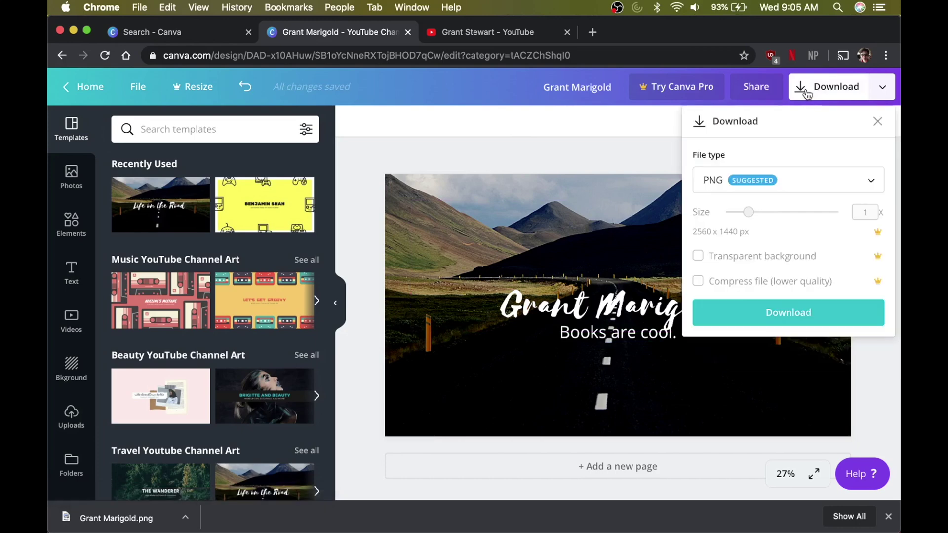
left_click(761, 314)
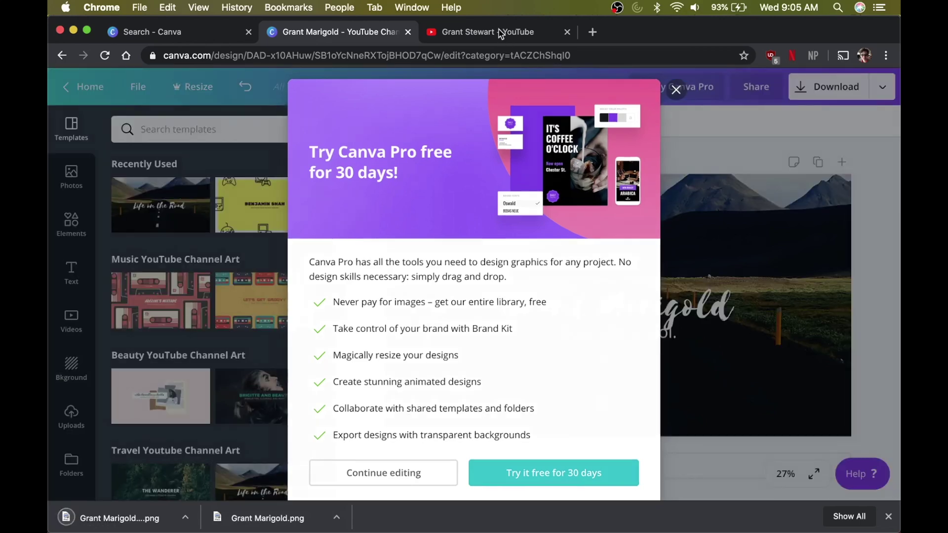
left_click(498, 32)
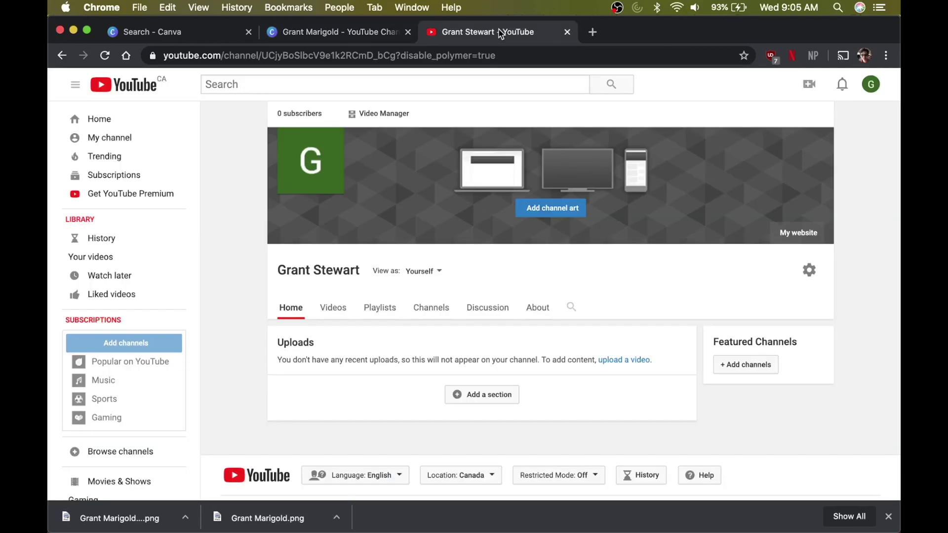
- Upload the downloaded Grant Marigold PNG as channel art and confirm it
left_click(548, 210)
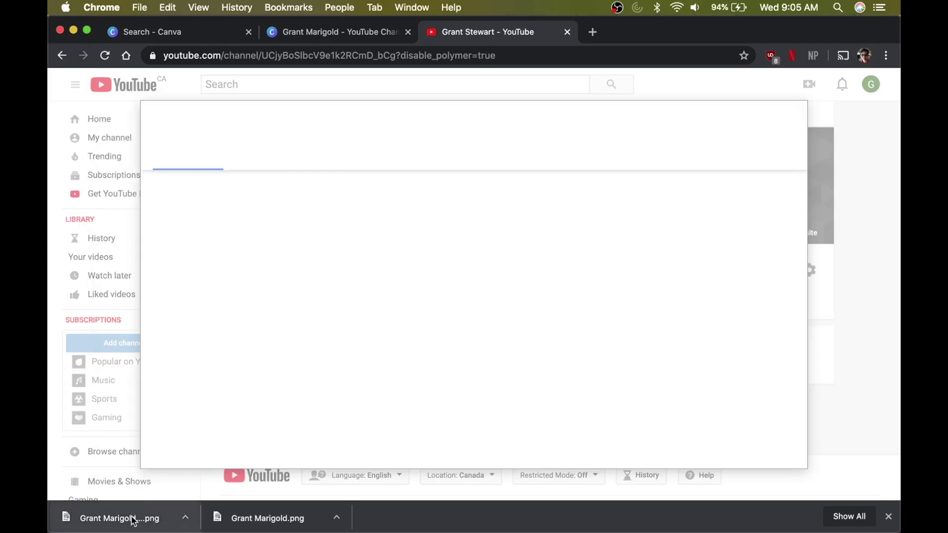
left_click_drag(133, 521, 316, 306)
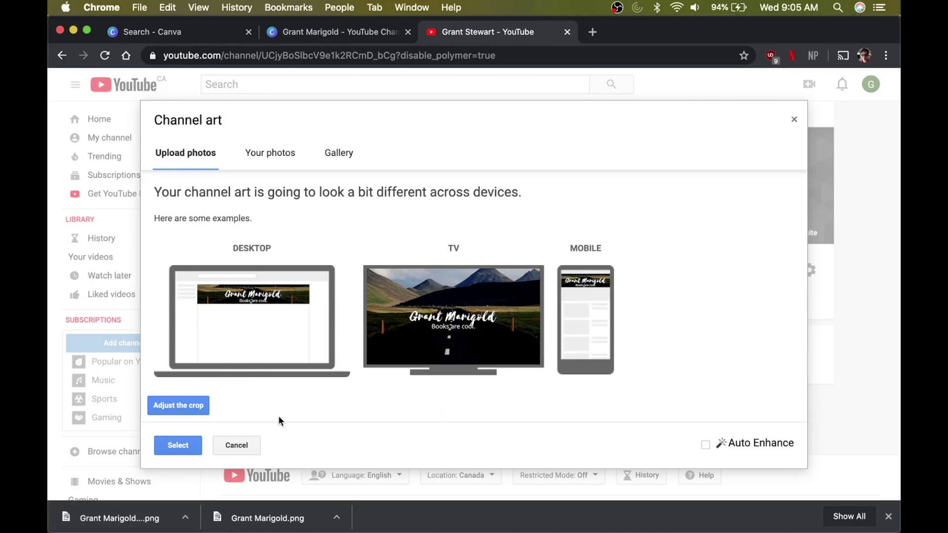
left_click(177, 444)
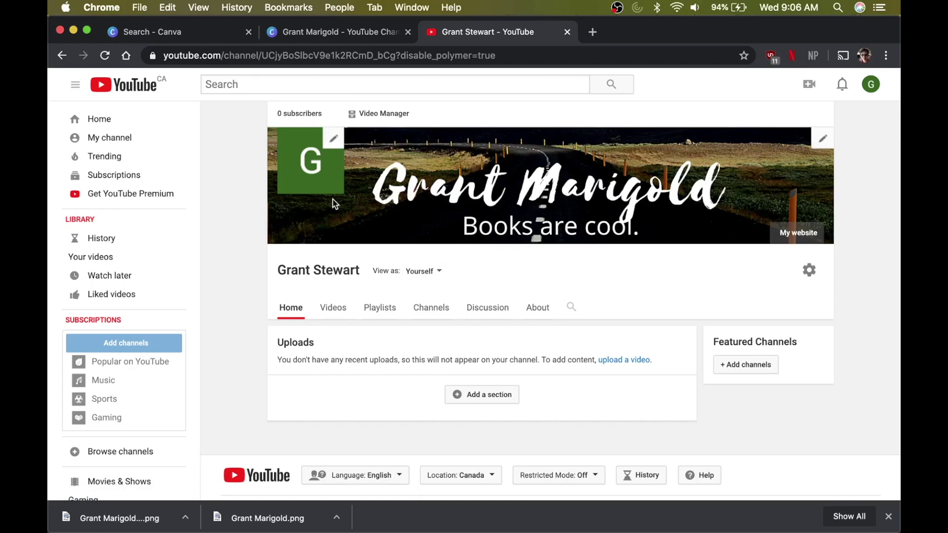
left_click(180, 35)
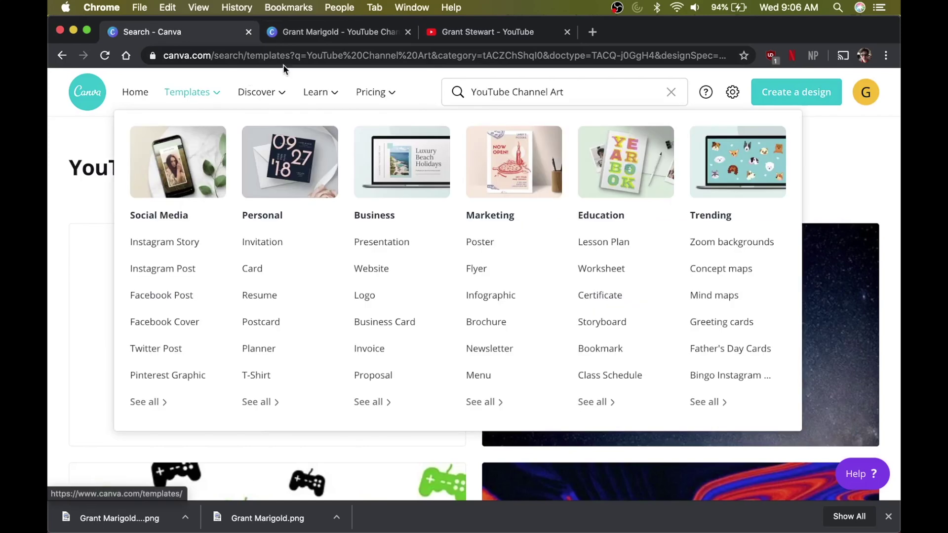
left_click_drag(580, 89, 512, 91)
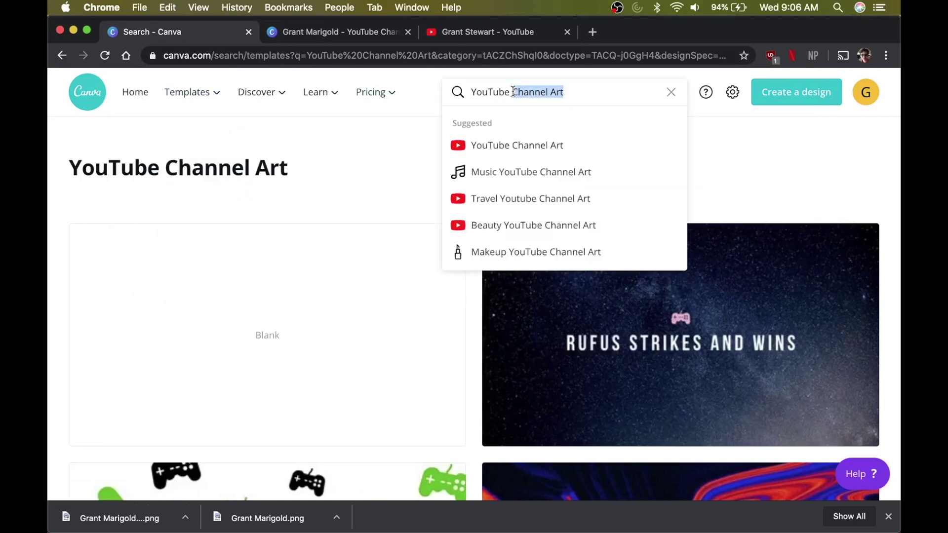
key("BackSpace")
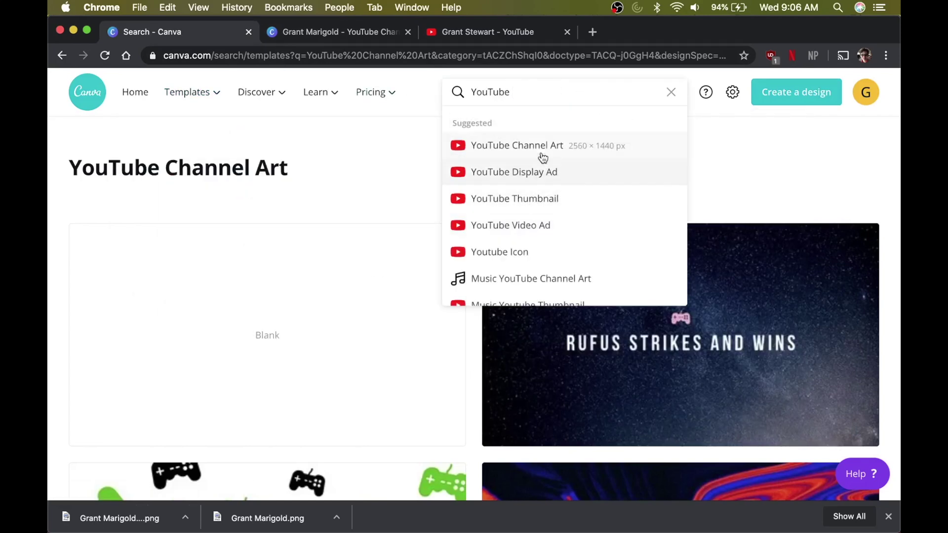
left_click(527, 252)
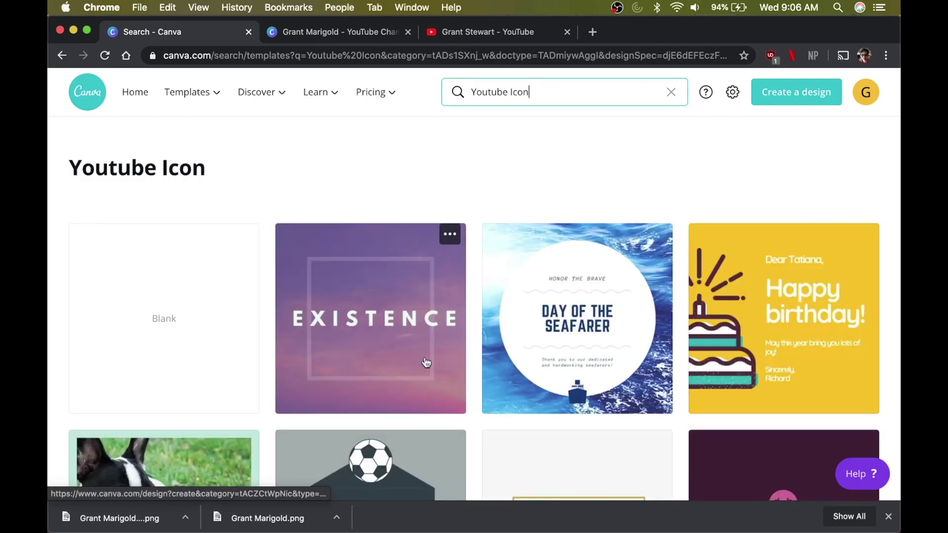
scroll(428, 368, "down", 3)
scroll(432, 376, "down", 3)
scroll(431, 376, "up", 7)
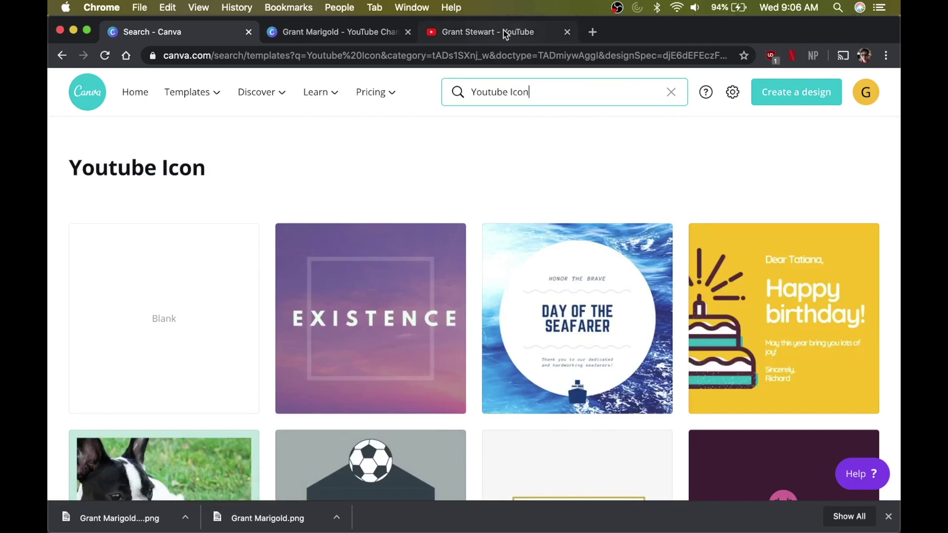
left_click(507, 31)
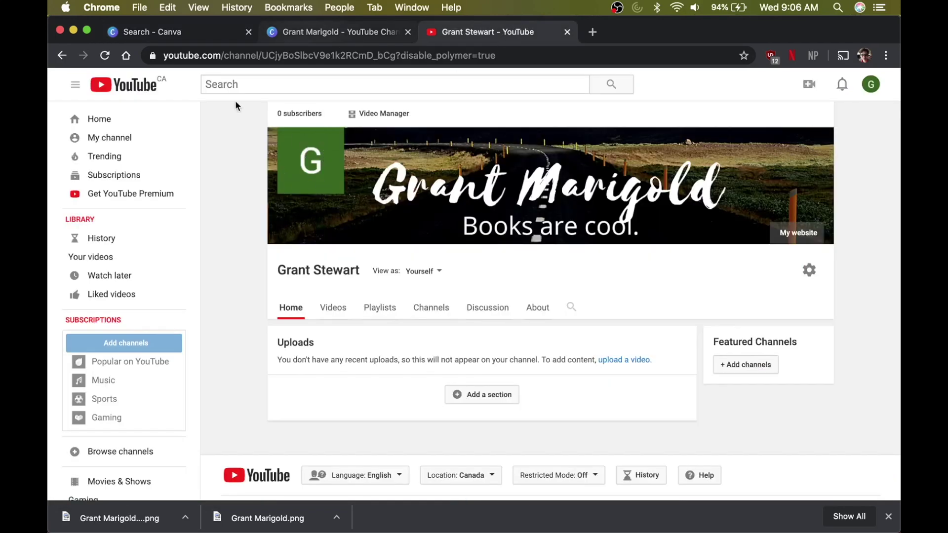
left_click(197, 33)
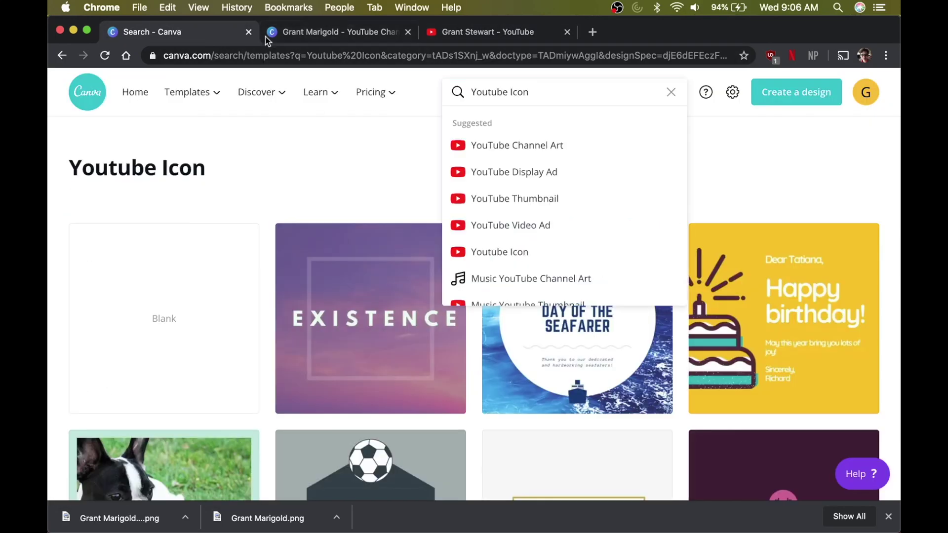
mouse_move(375, 92)
left_click(494, 92)
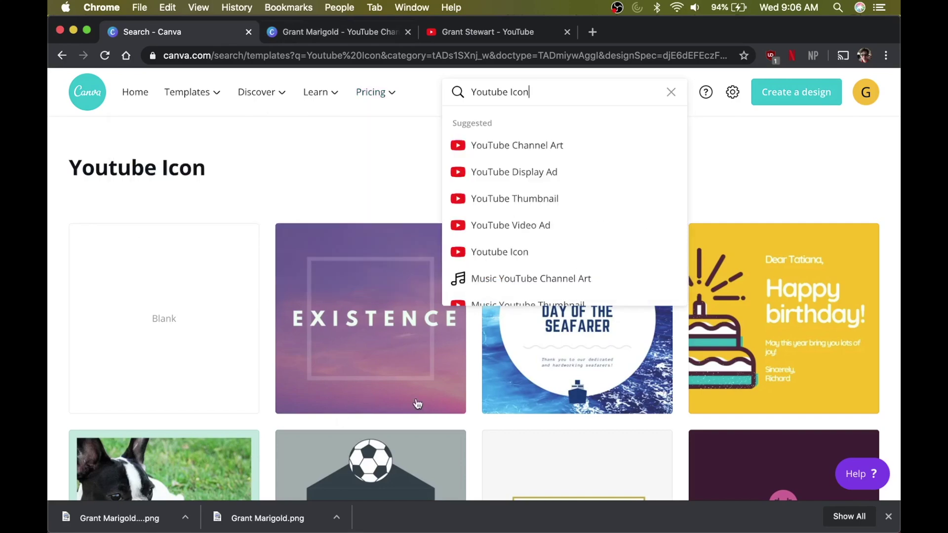
left_click(494, 202)
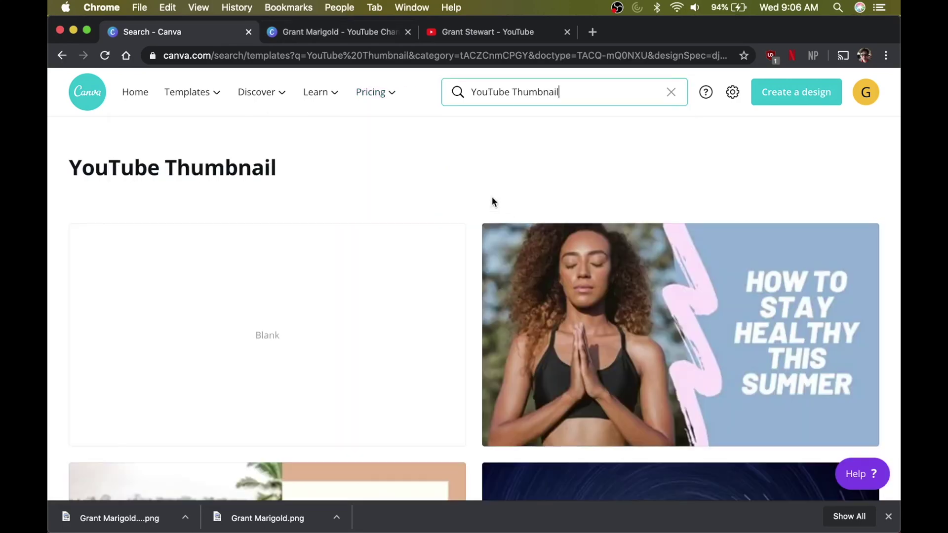
scroll(451, 293, "down", 1)
scroll(452, 293, "down", 10)
scroll(451, 293, "up", 3)
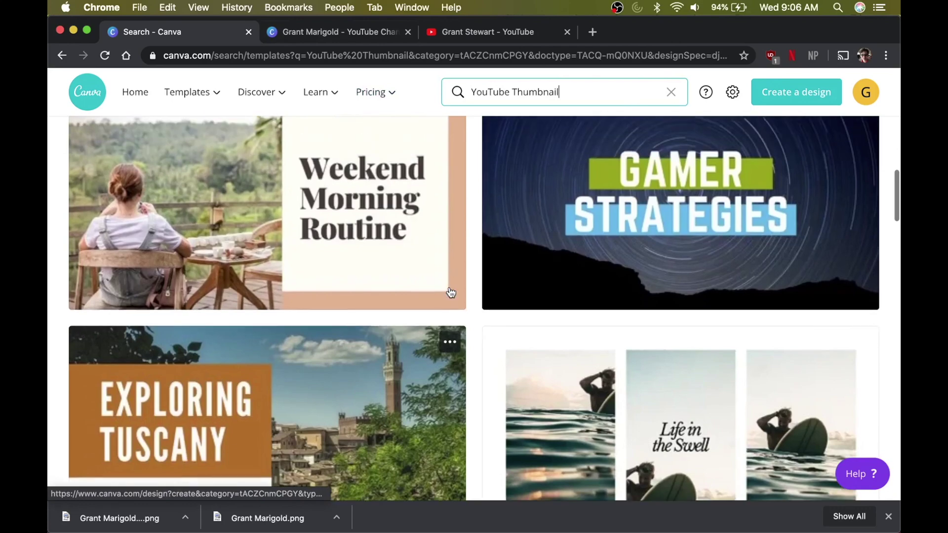
scroll(450, 293, "up", 7)
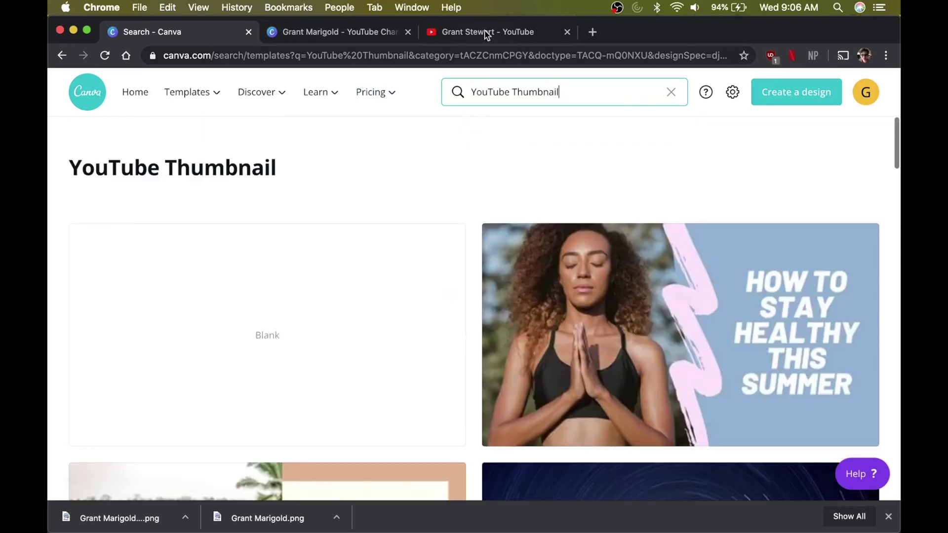
left_click(486, 33)
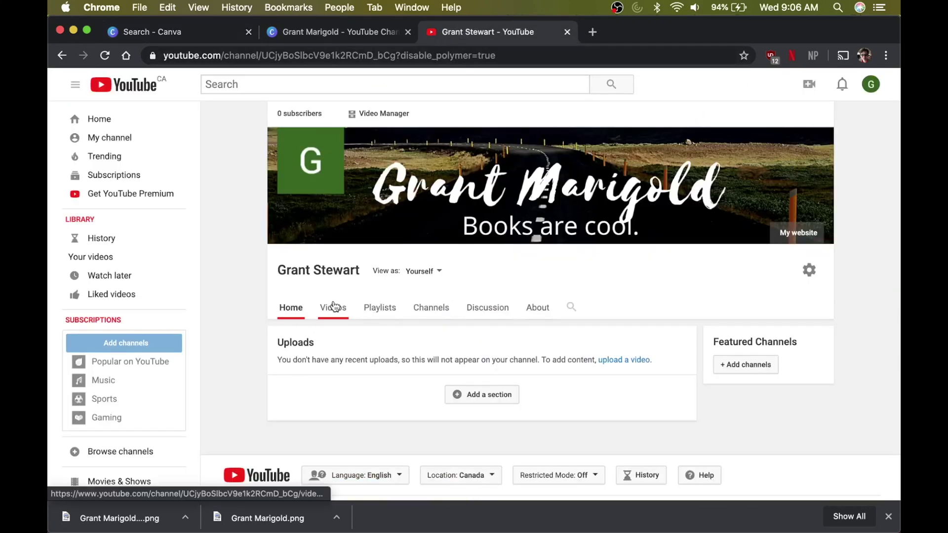
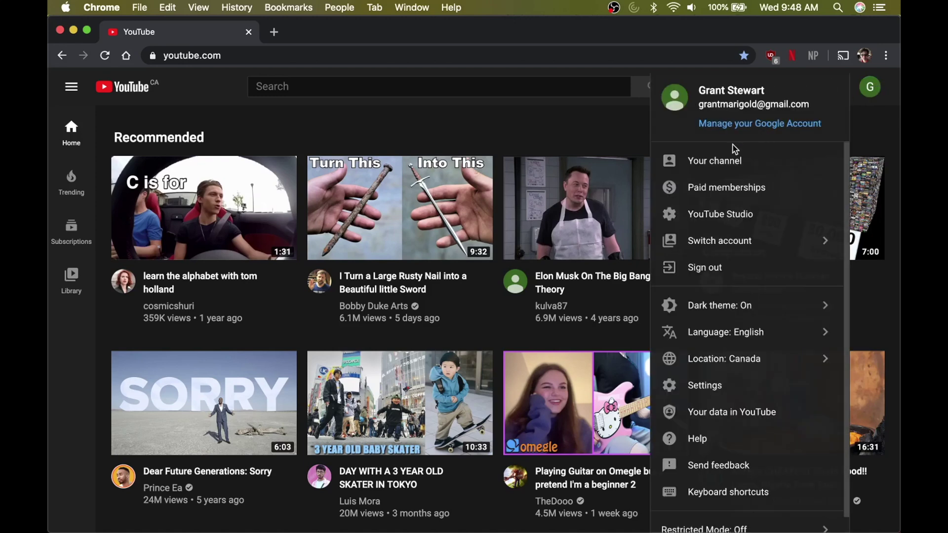
- Go to your channel page to view the new 'Books are cool.' banner
left_click(699, 170)
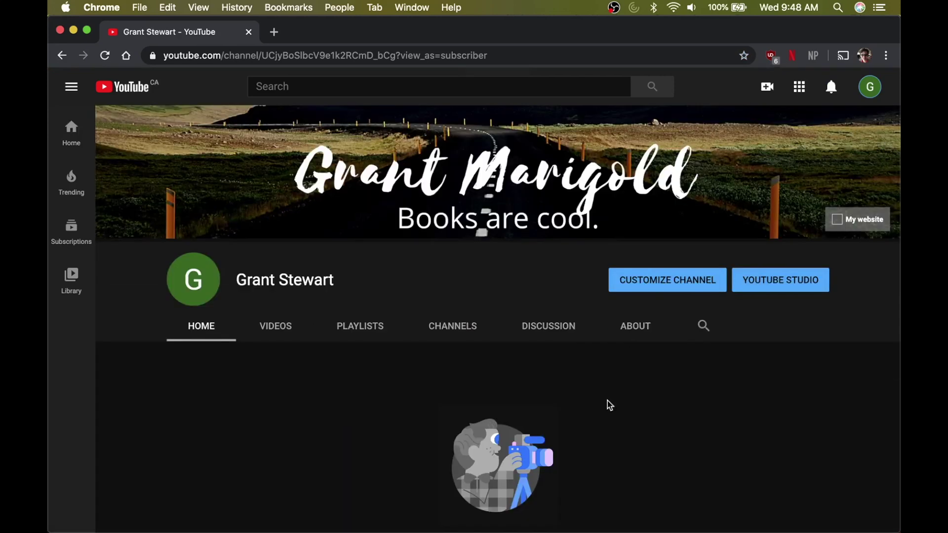
- Start a new video upload from the channel page and dismiss the Studio welcome promo
scroll(609, 403, "down", 3)
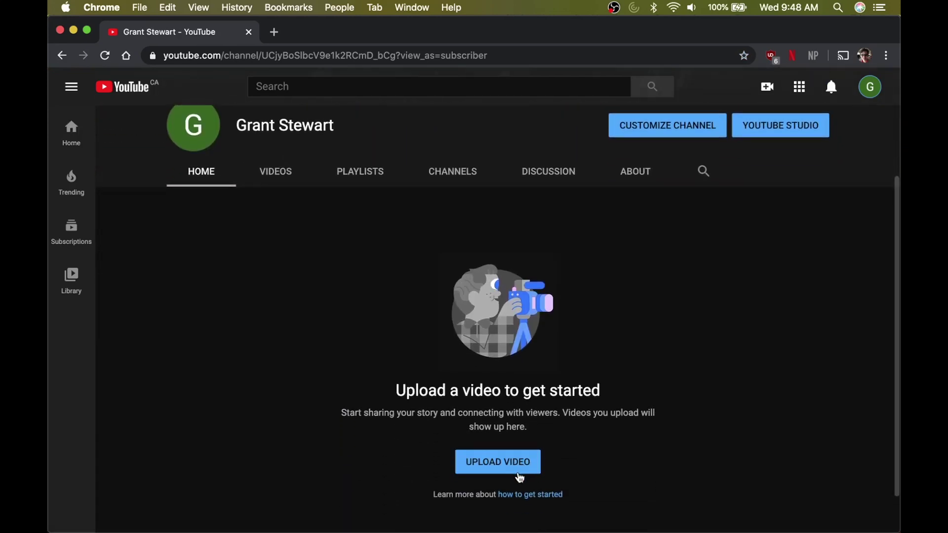
left_click(516, 464)
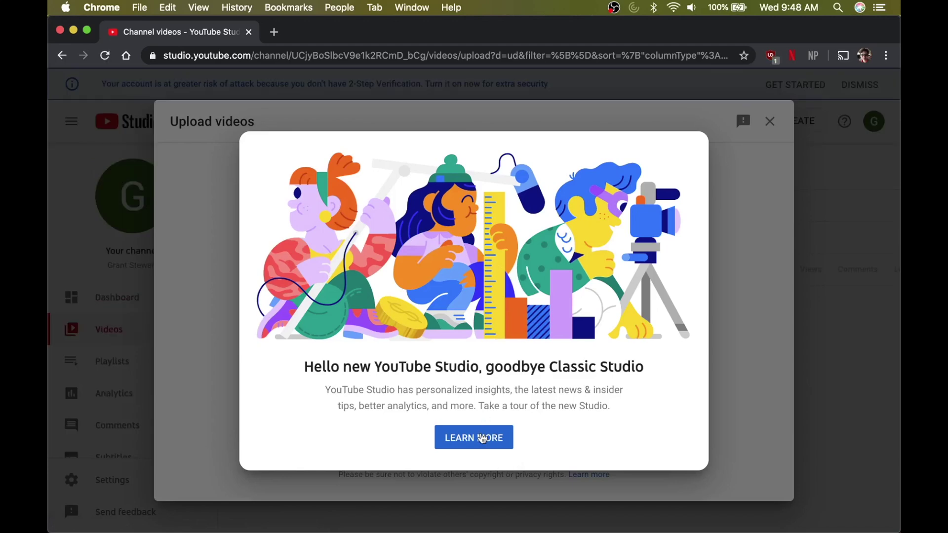
left_click(744, 248)
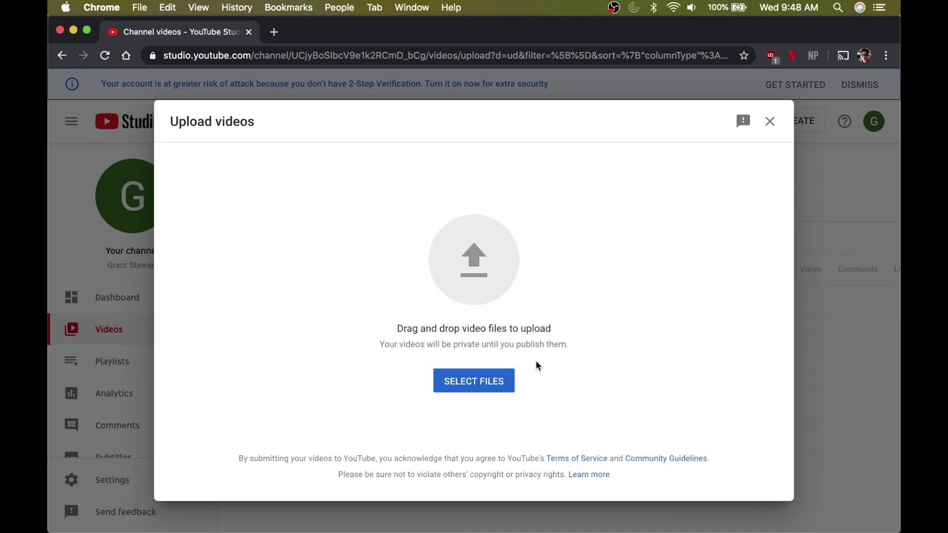
- Upload Hand Washing - 34091.mp4 from the Movies folder
left_click(483, 388)
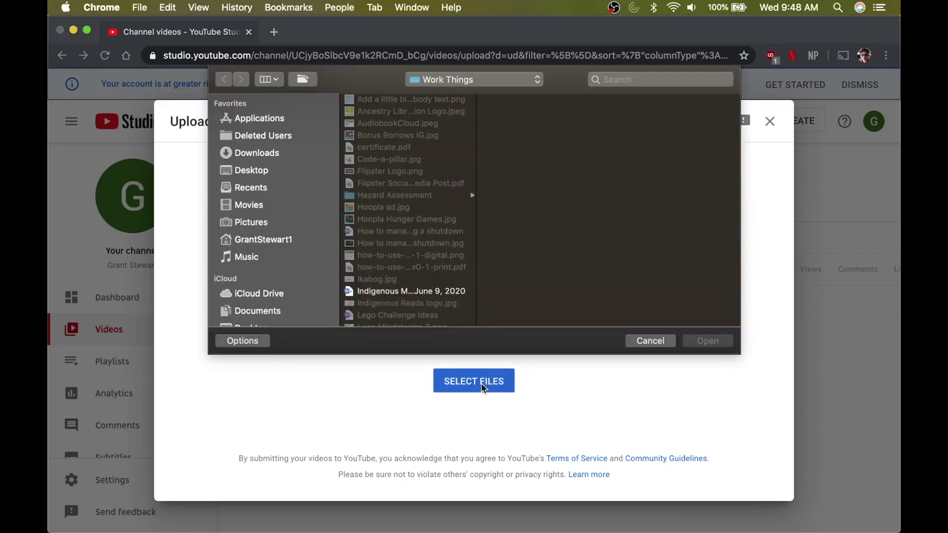
left_click(260, 205)
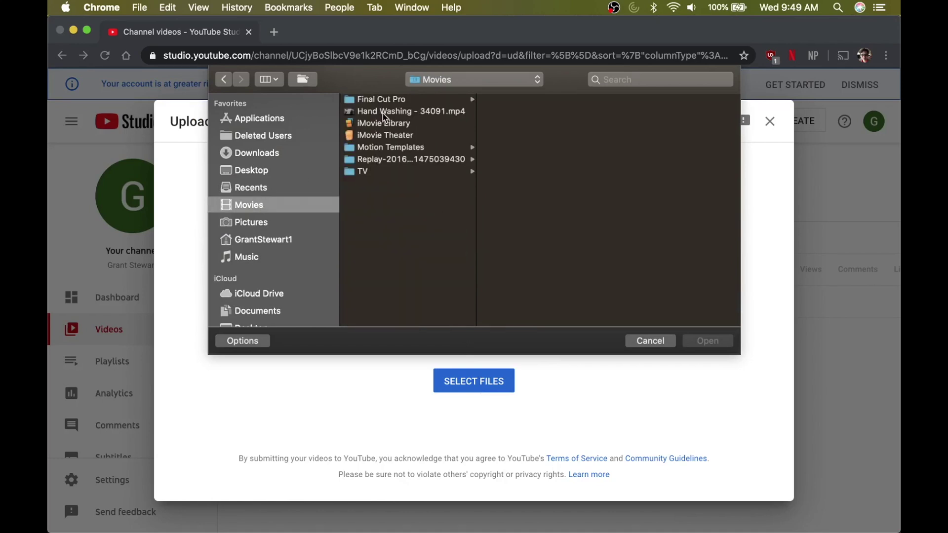
left_click(386, 113)
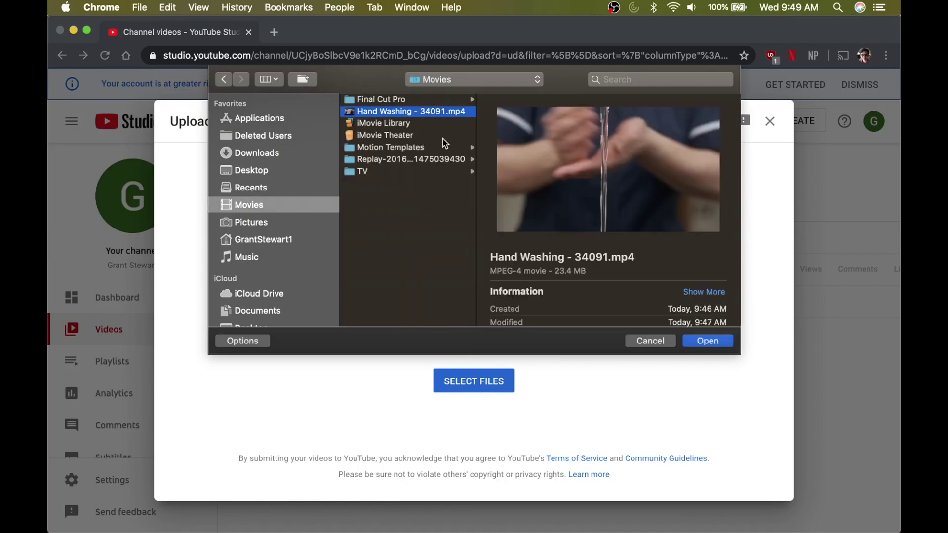
left_click(708, 341)
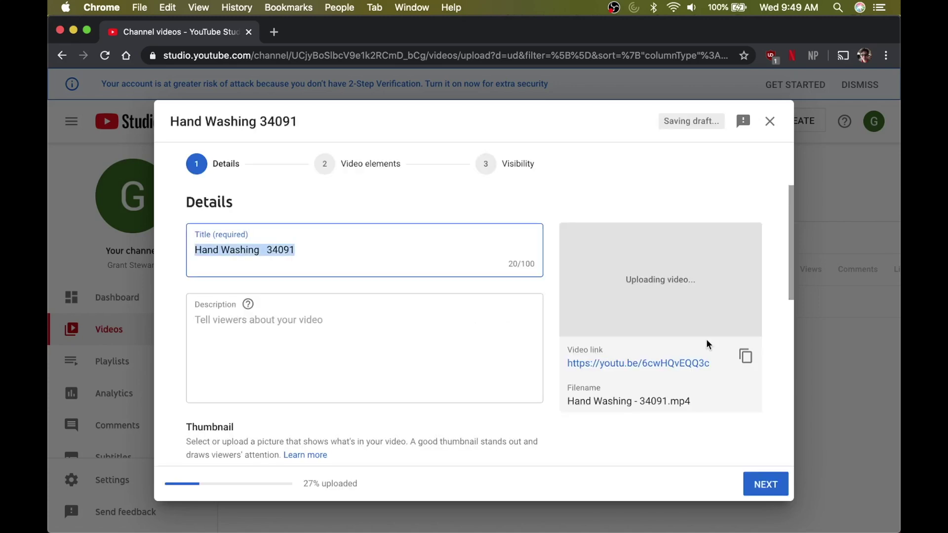
- Trim the title to 'Hand Washing' and enter the description 'Books Are Cool.'
left_click(289, 251)
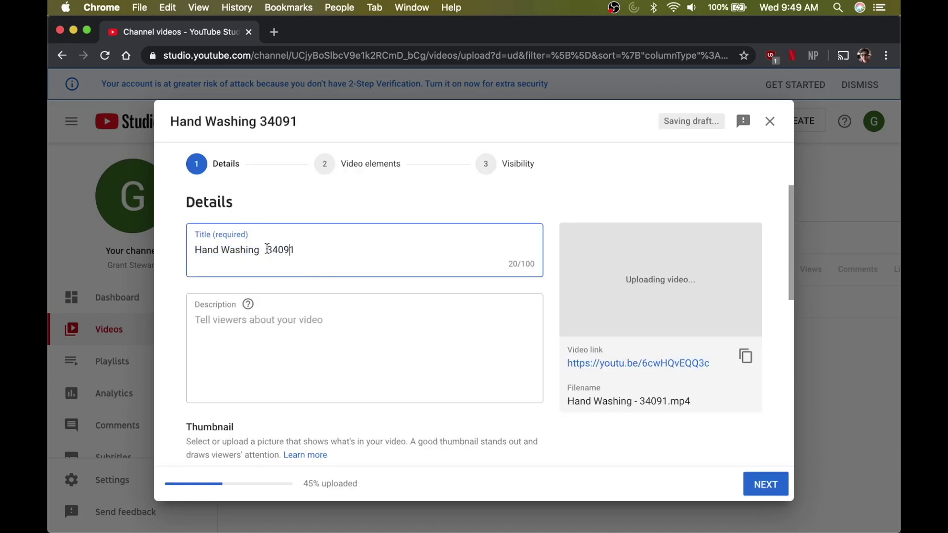
left_click_drag(266, 250, 332, 248)
key("BackSpace")
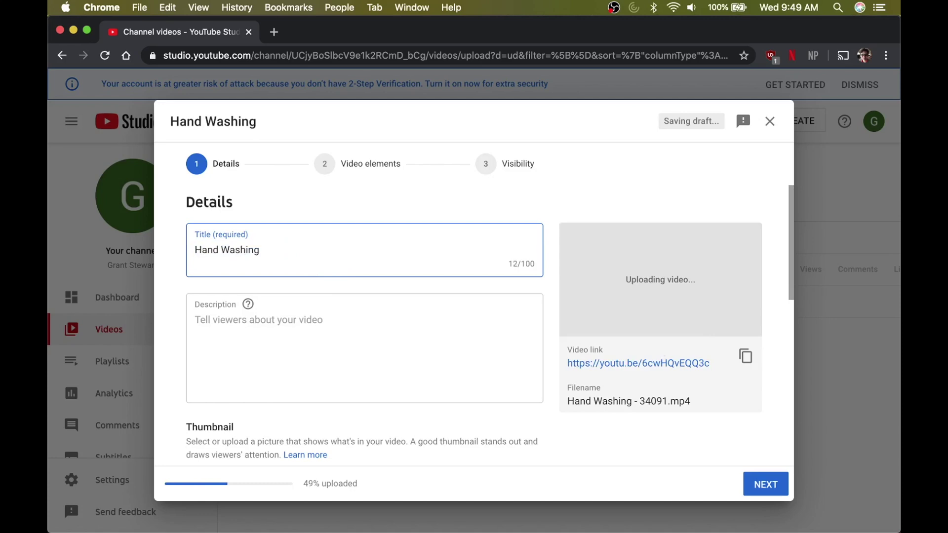
left_click(261, 325)
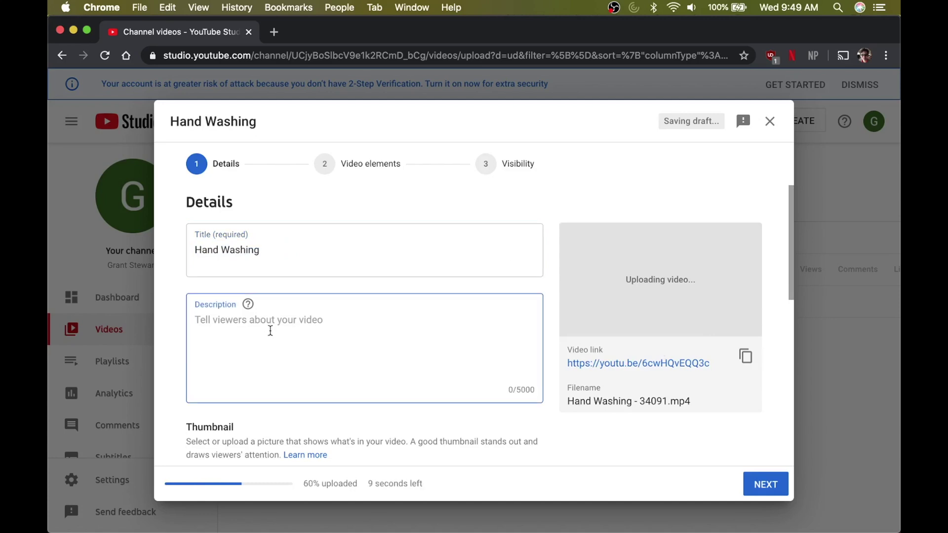
type("Books")
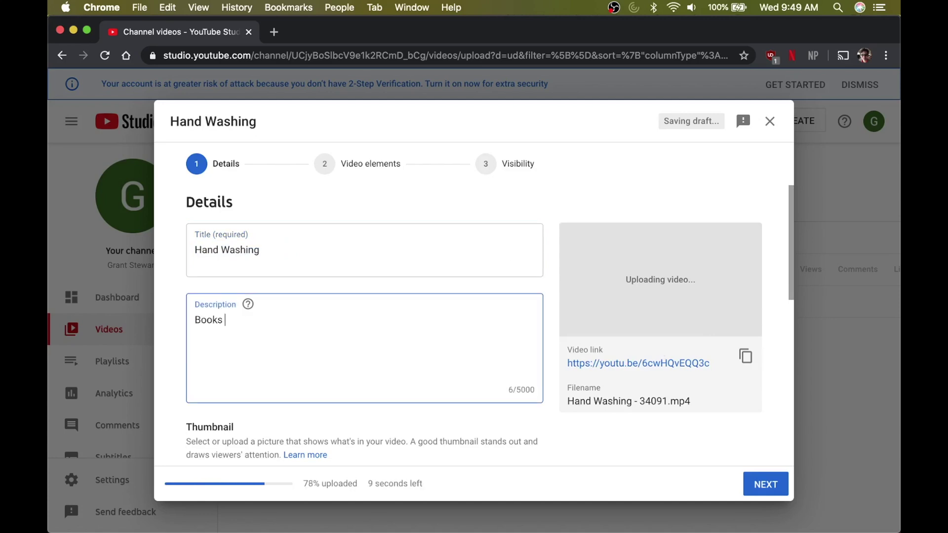
type(" Are Cool.")
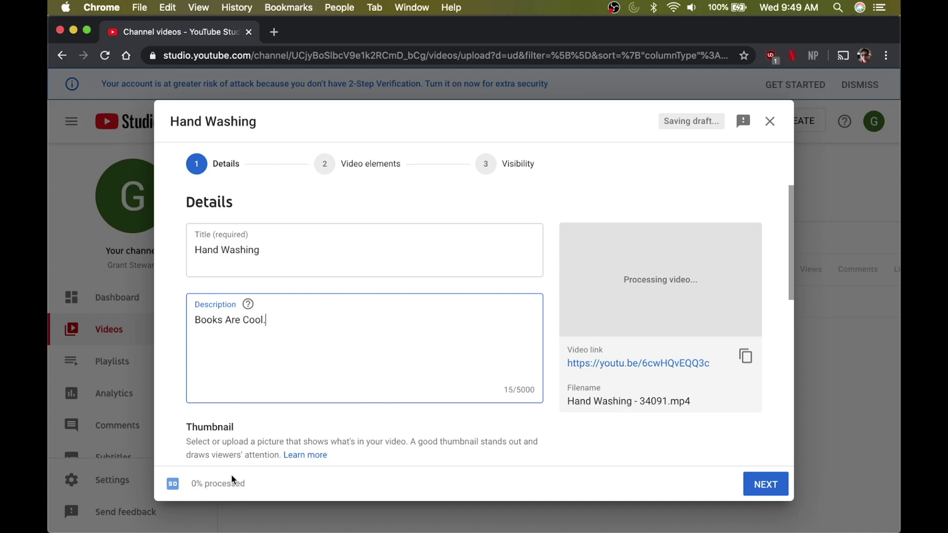
- Read the custom thumbnail help, then reload the Studio page
scroll(237, 434, "down", 2)
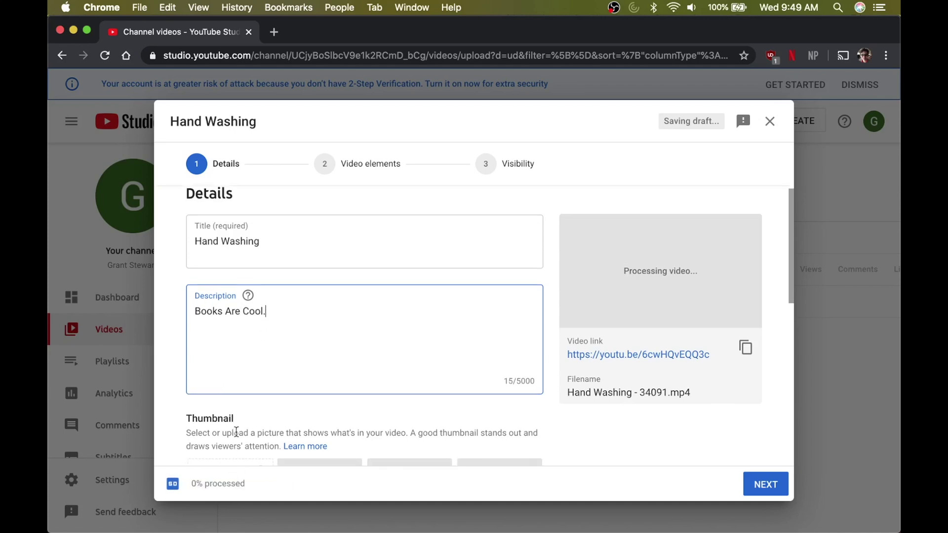
scroll(237, 432, "down", 5)
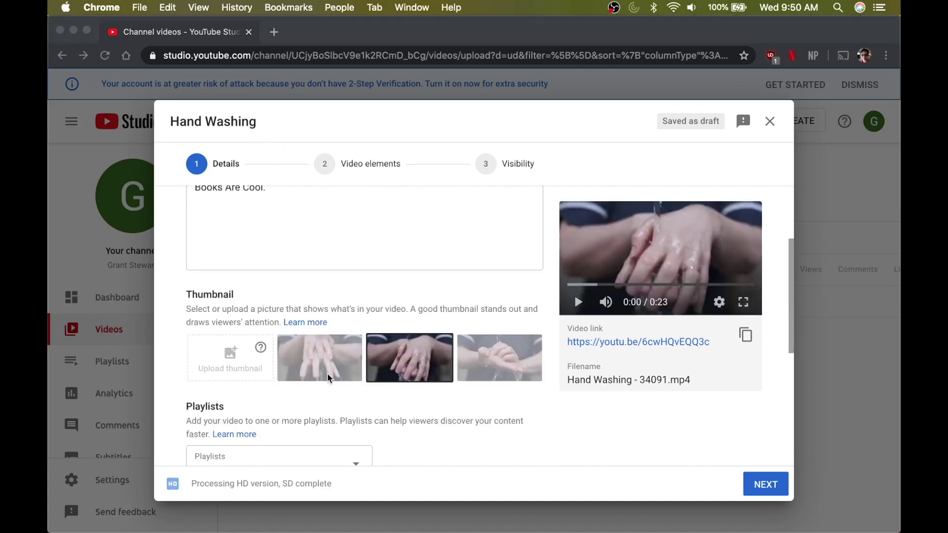
left_click(257, 351)
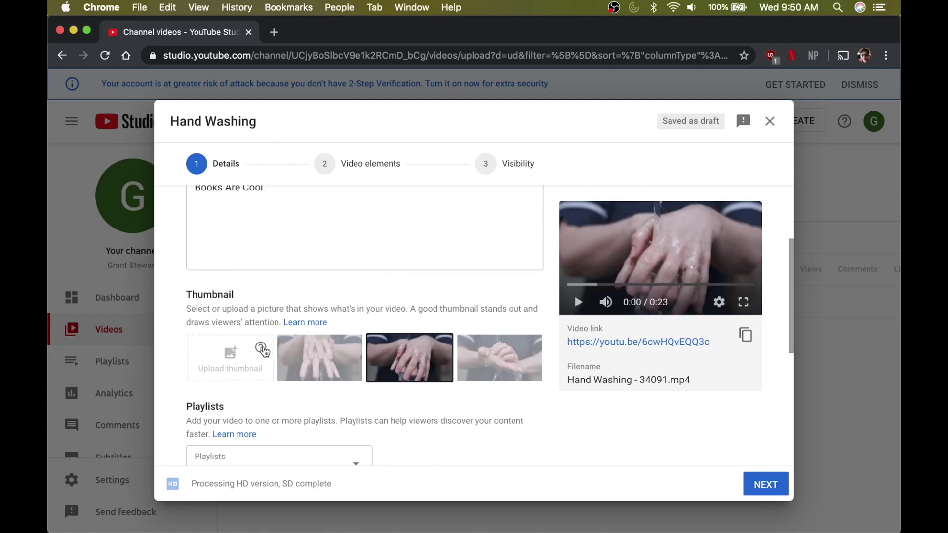
left_click(261, 348)
left_click(208, 164)
left_click(104, 55)
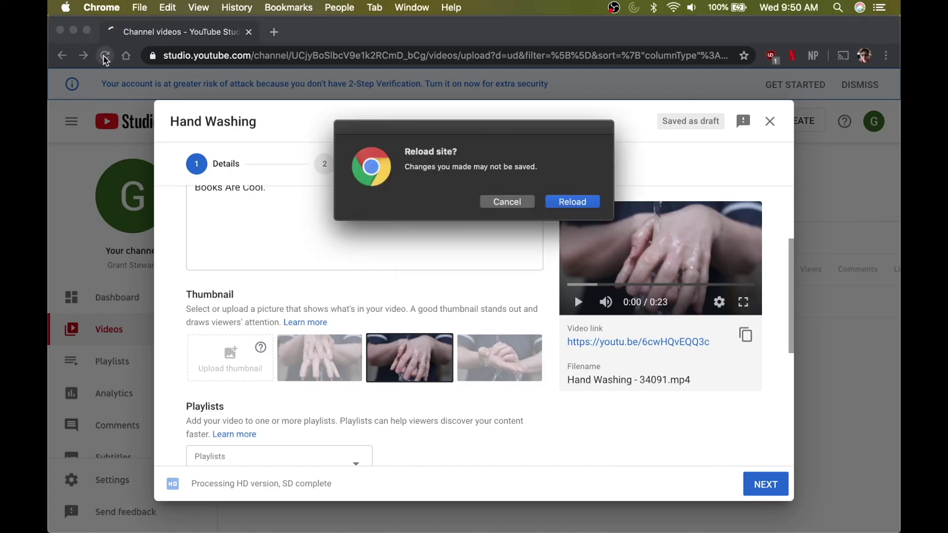
- Confirm the reload, close the empty upload window, and reopen the Hand Washing draft's full details
left_click(573, 207)
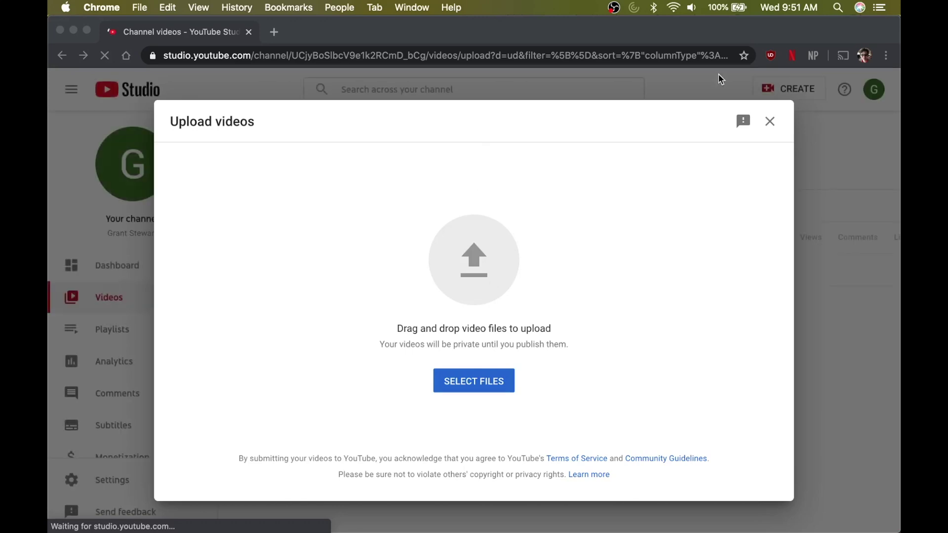
left_click(770, 122)
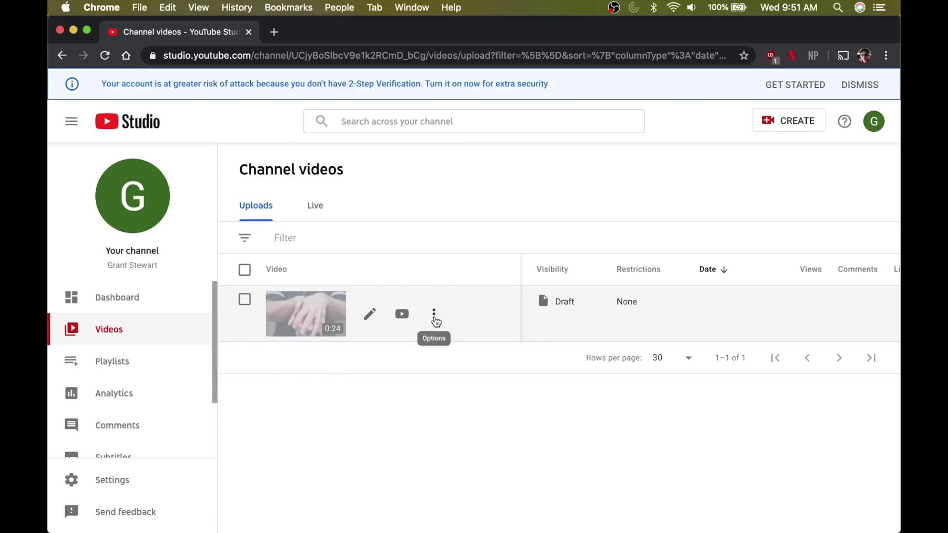
left_click(434, 318)
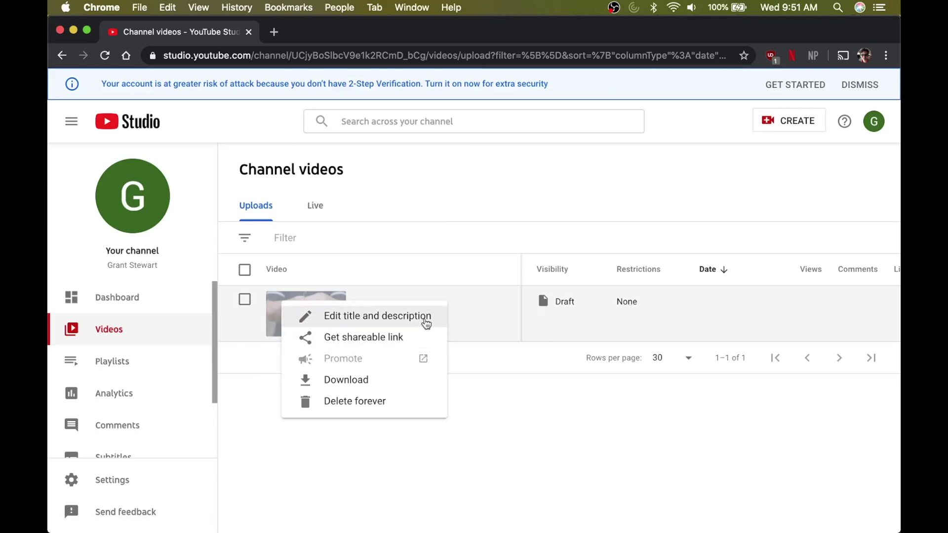
left_click(425, 318)
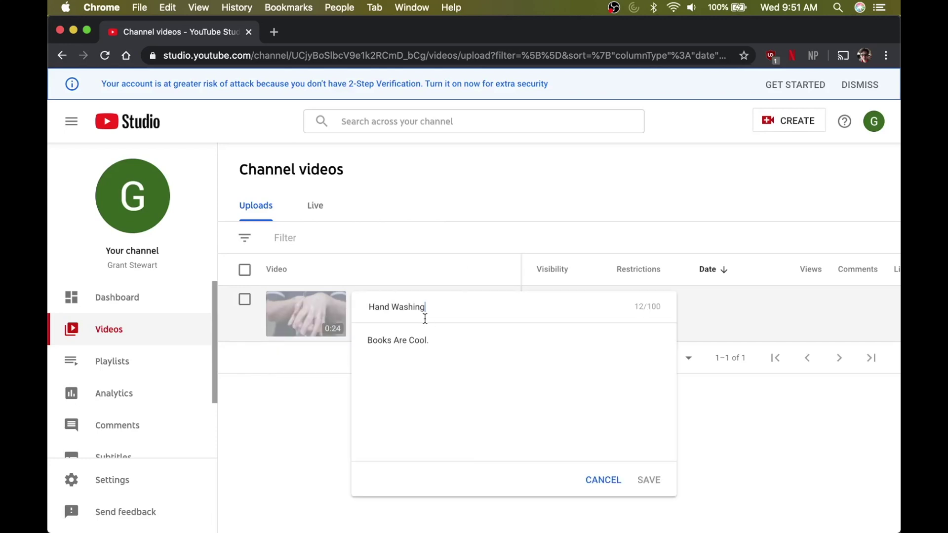
left_click(603, 481)
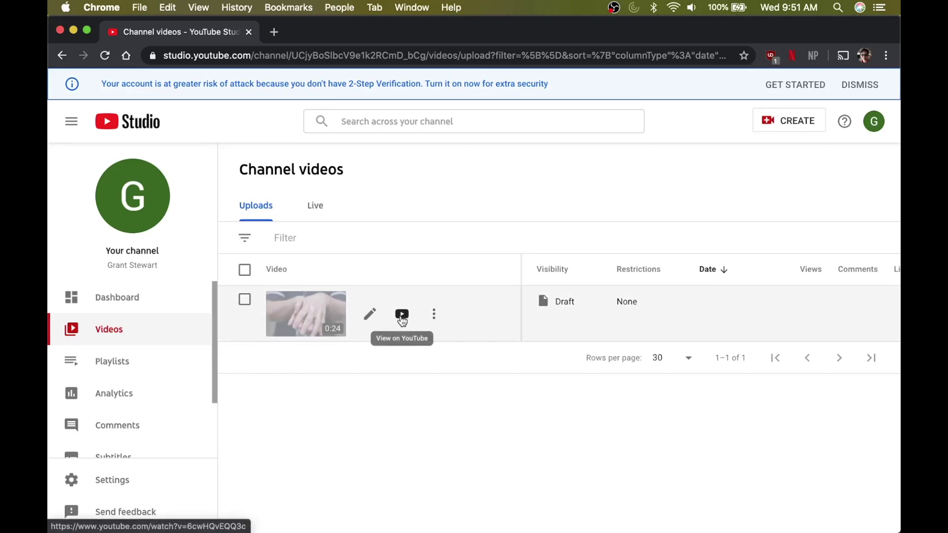
left_click(375, 314)
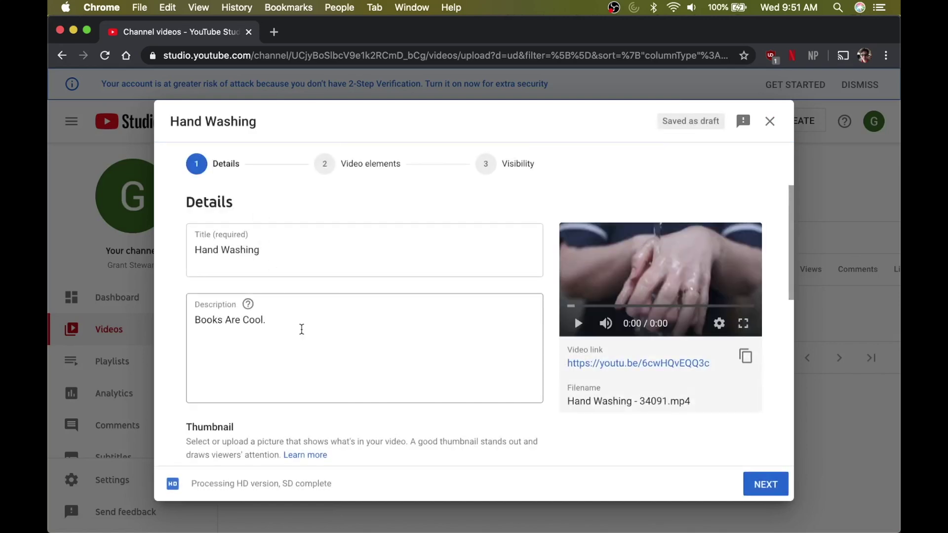
- Try the three auto-generated frames as thumbnail, settling on the third
scroll(302, 330, "down", 3)
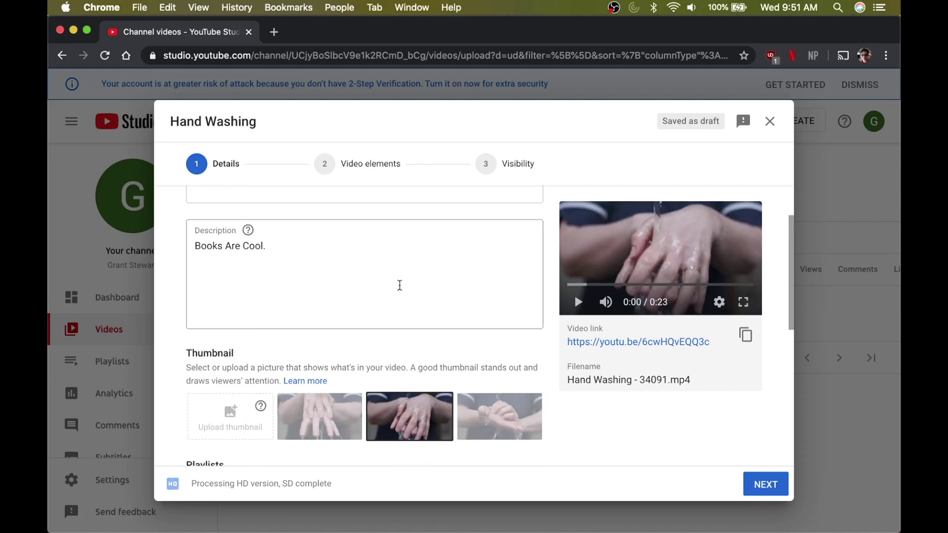
left_click(396, 286)
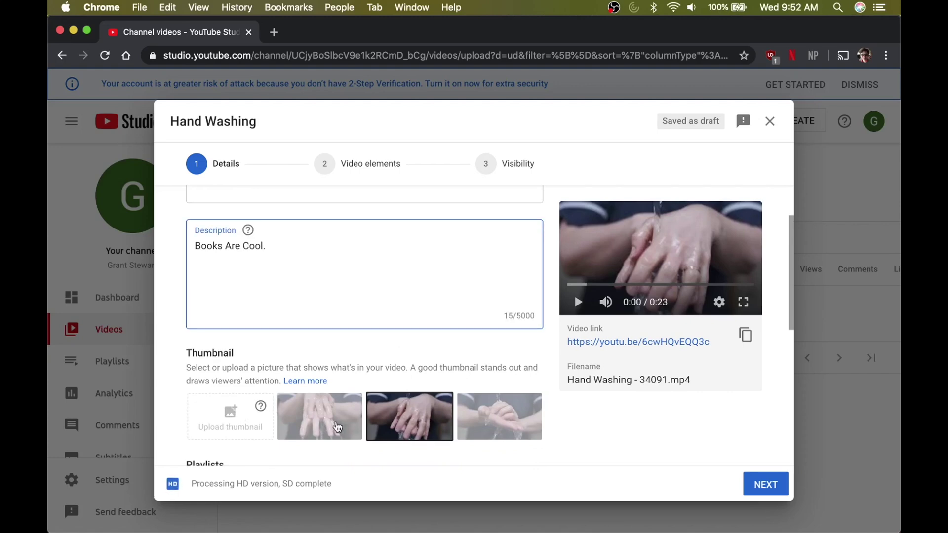
left_click(338, 428)
left_click(398, 422)
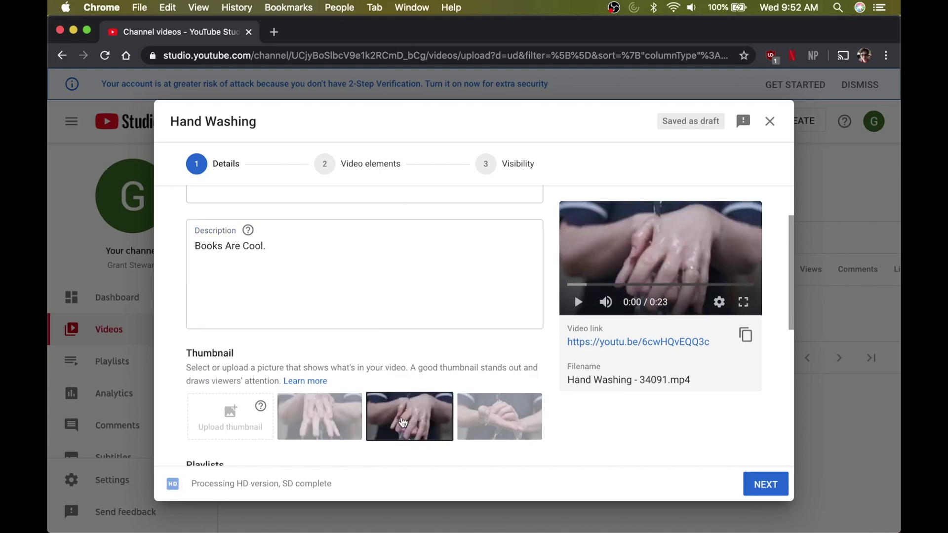
left_click(499, 423)
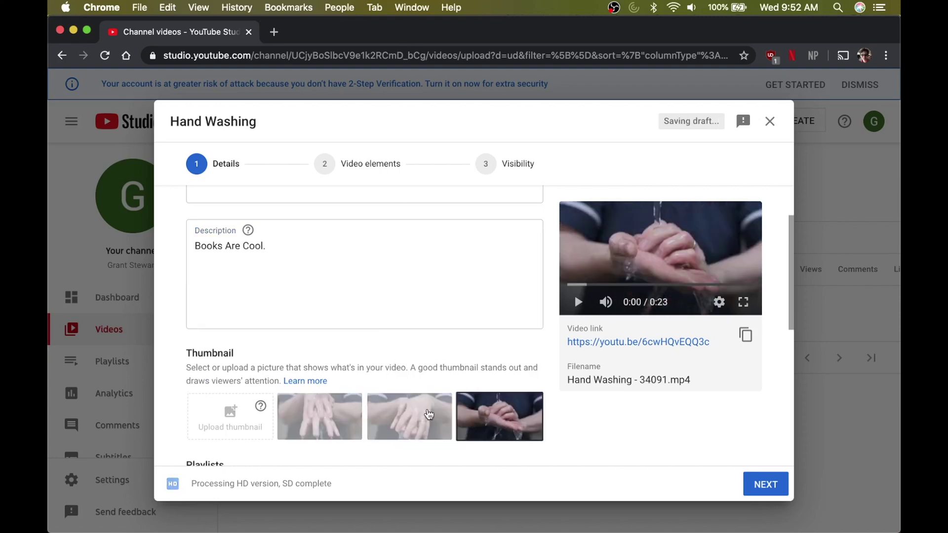
- Mark the video as not made for kids
scroll(425, 366, "down", 2)
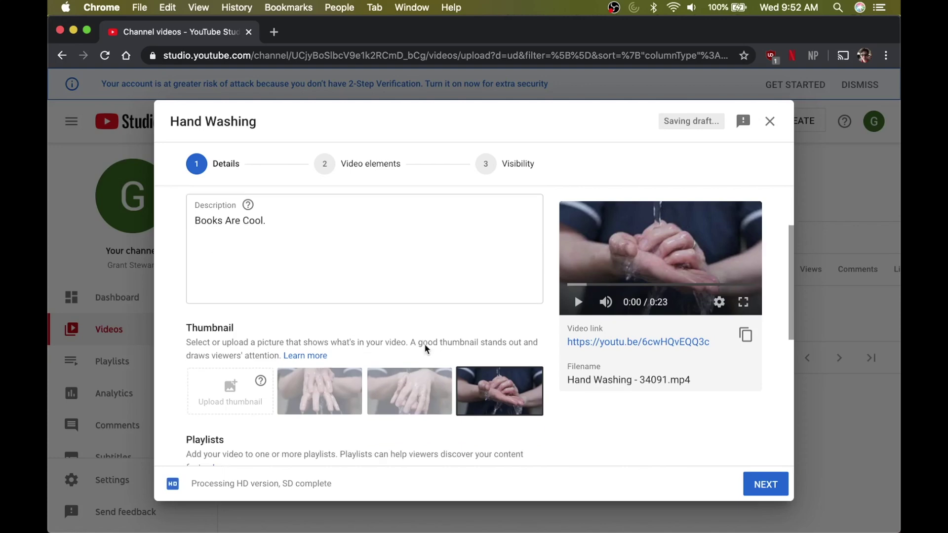
scroll(378, 285, "down", 5)
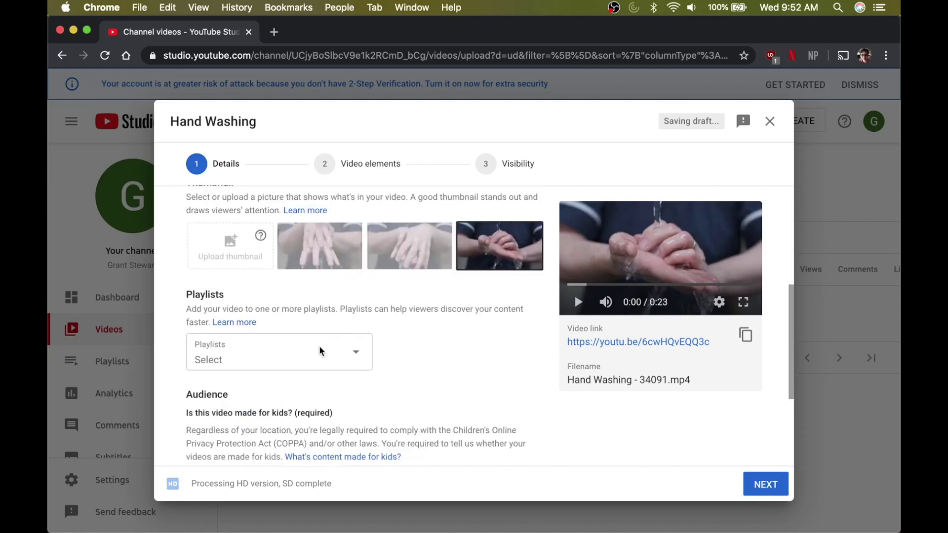
scroll(366, 356, "down", 3)
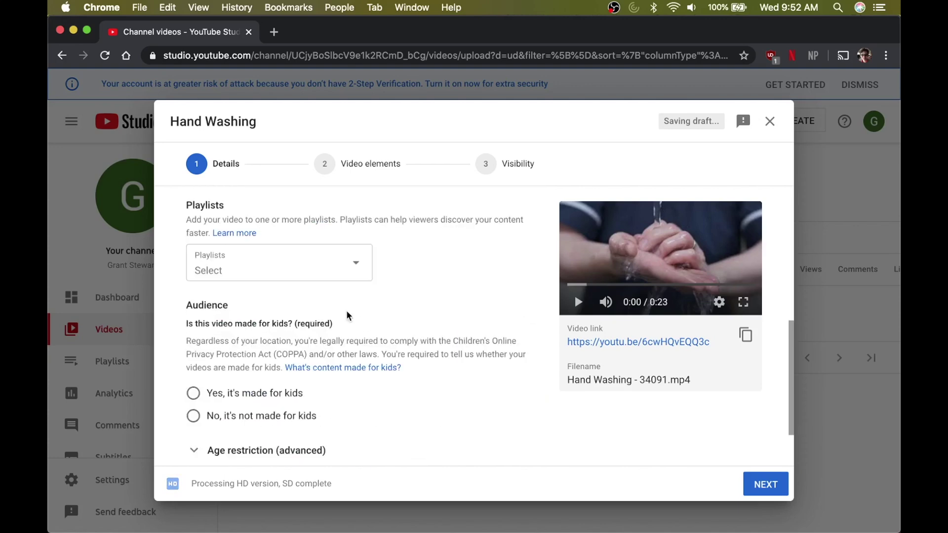
scroll(347, 315, "down", 2)
scroll(347, 312, "down", 1)
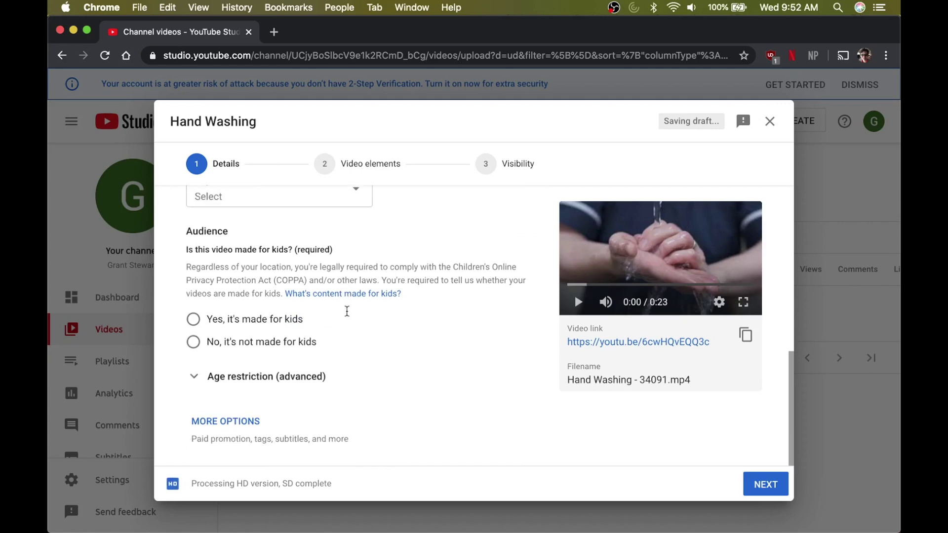
scroll(347, 311, "up", 1)
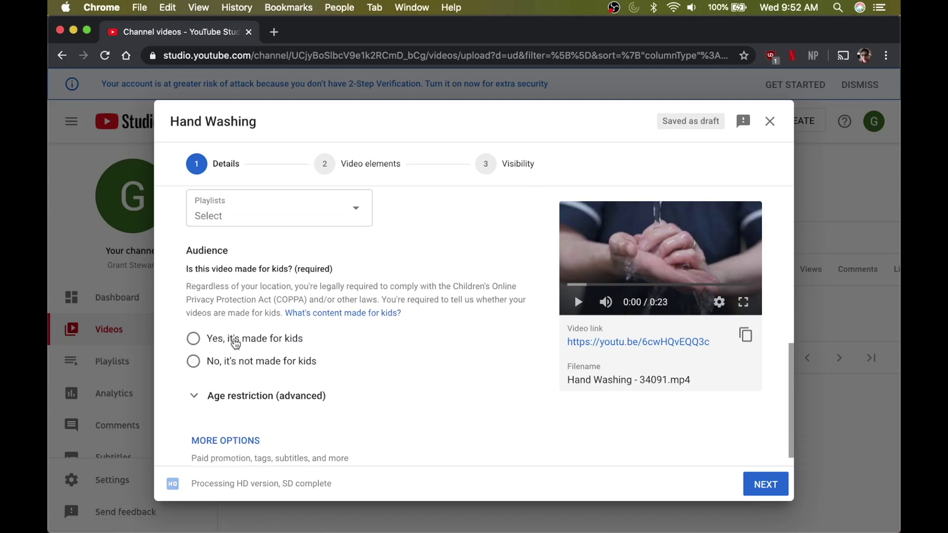
left_click(235, 360)
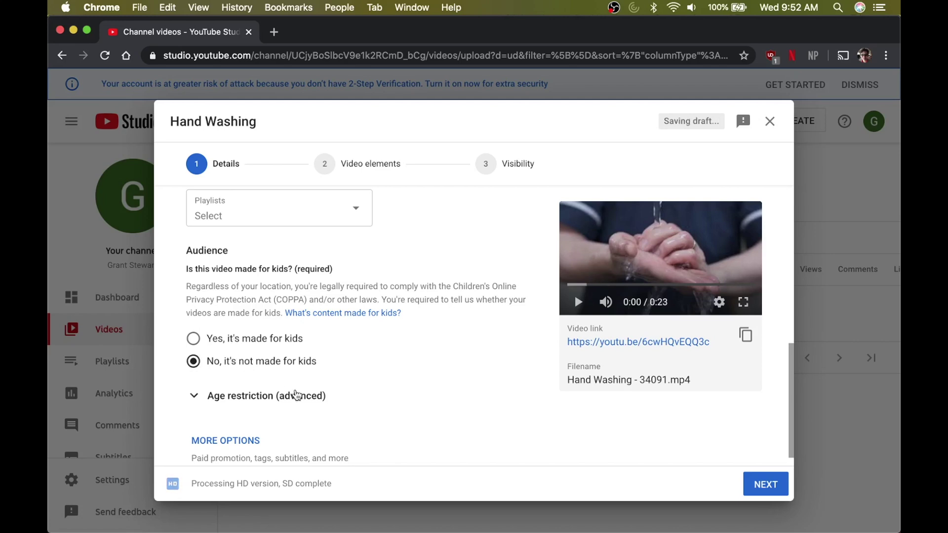
- Look through the Age restriction (advanced) options, then continue to Video elements
scroll(339, 380, "down", 1)
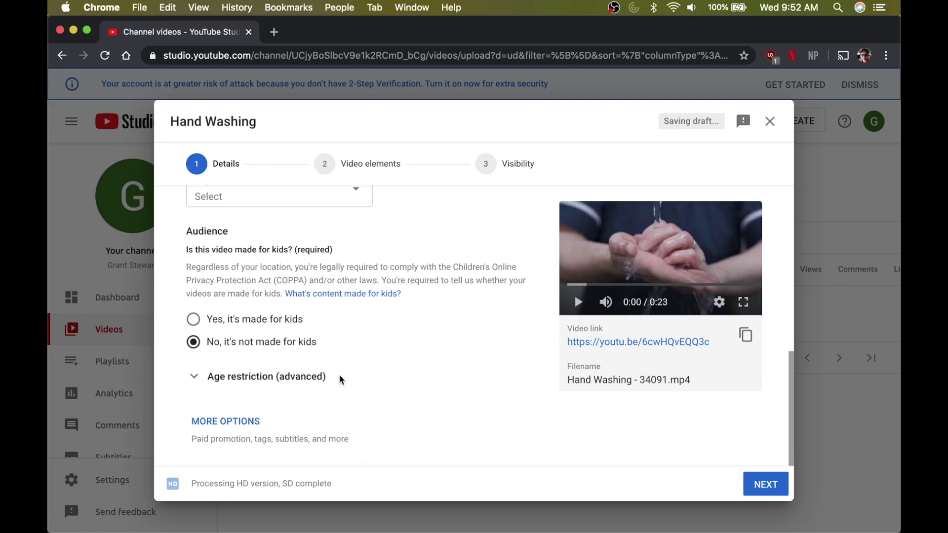
scroll(340, 380, "up", 1)
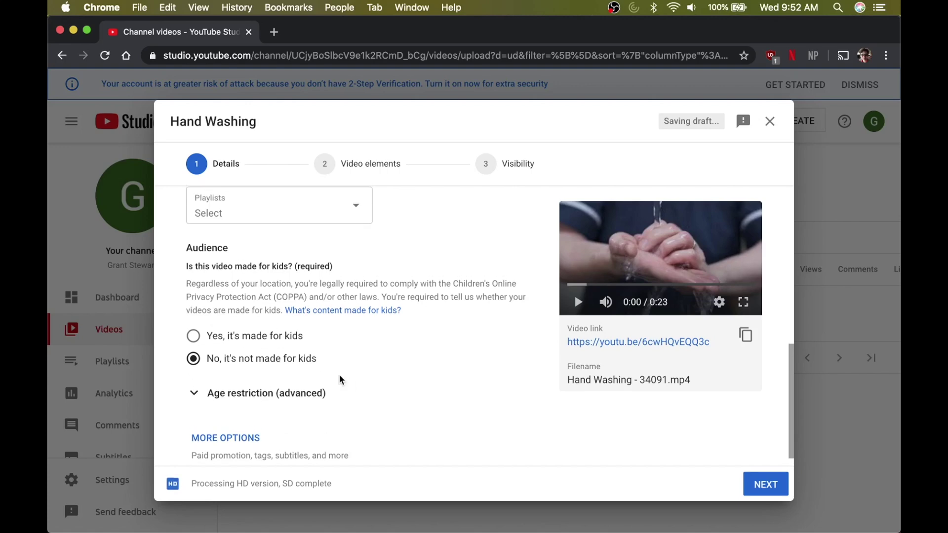
left_click(258, 395)
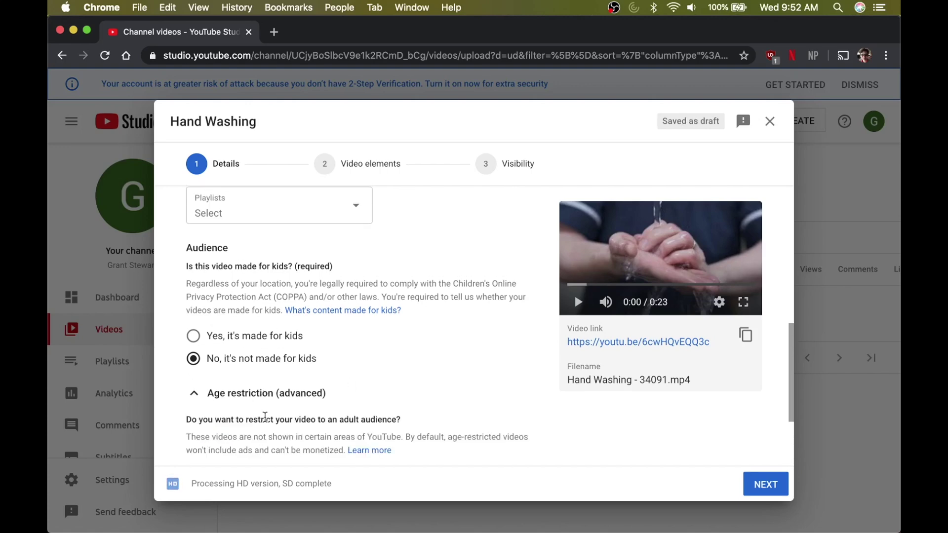
scroll(266, 420, "down", 2)
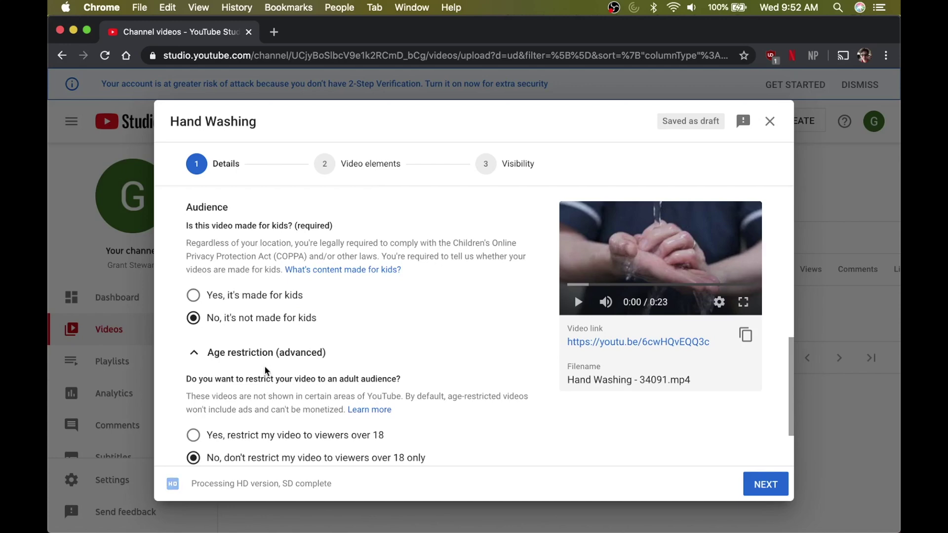
scroll(262, 397, "down", 3)
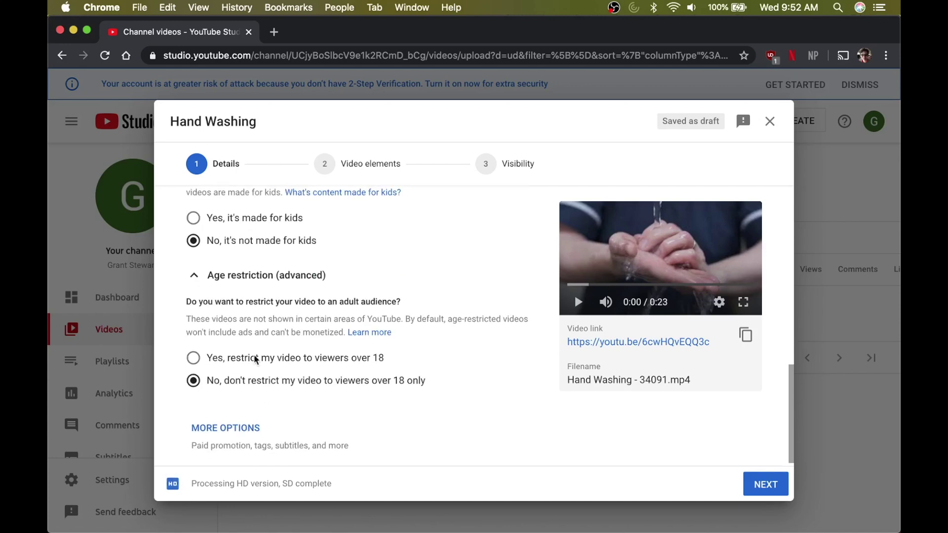
left_click(238, 275)
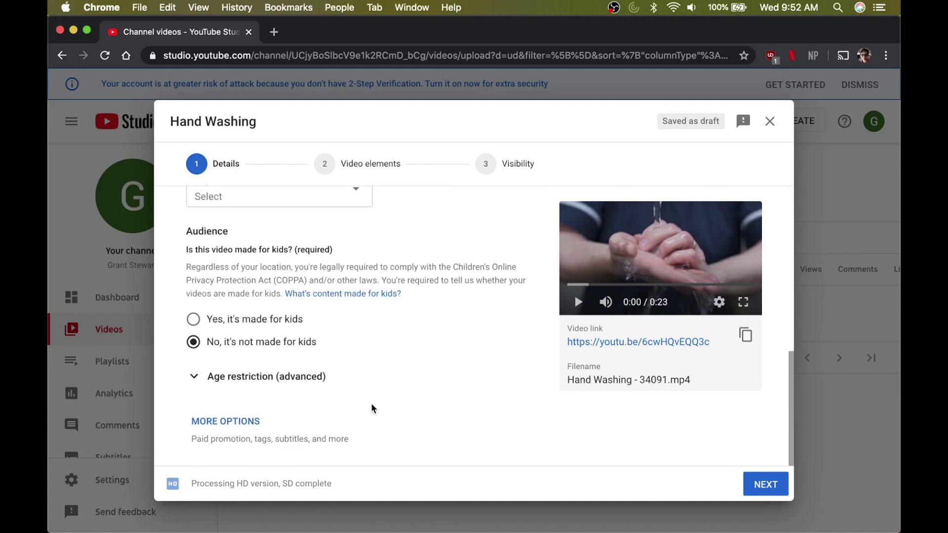
scroll(372, 409, "up", 10)
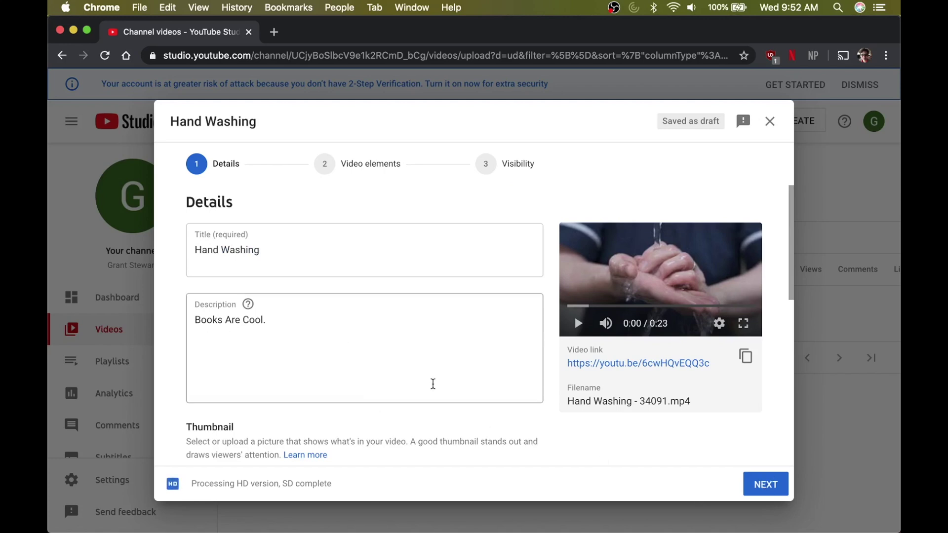
left_click(761, 481)
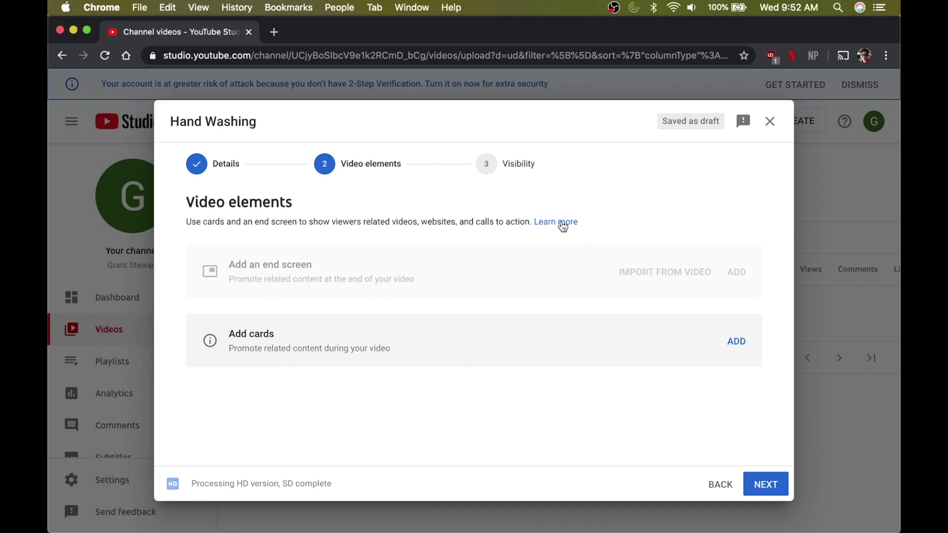
left_click(741, 349)
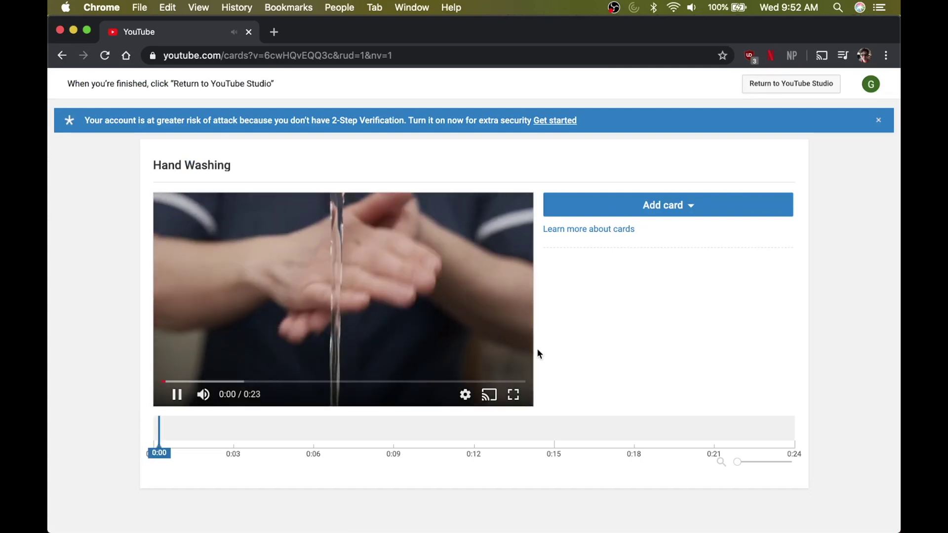
left_click(648, 206)
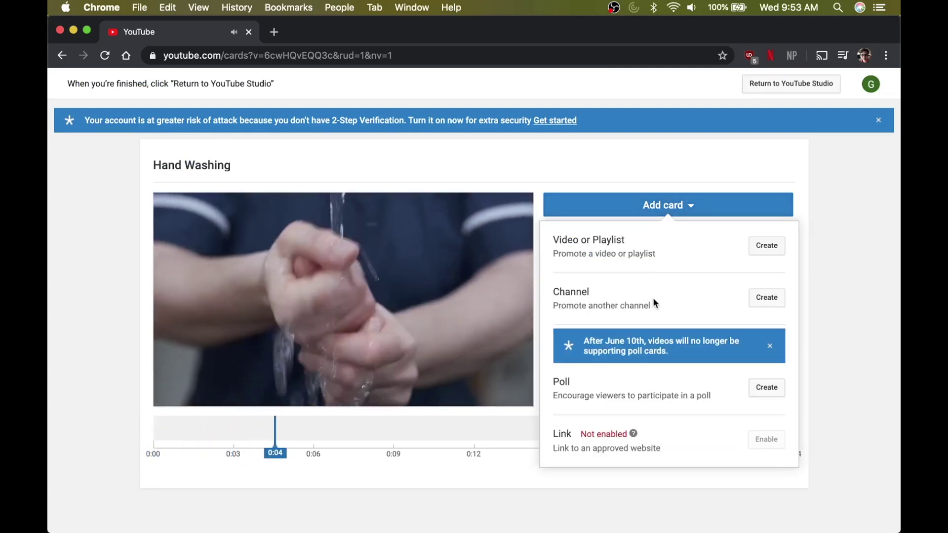
left_click(767, 299)
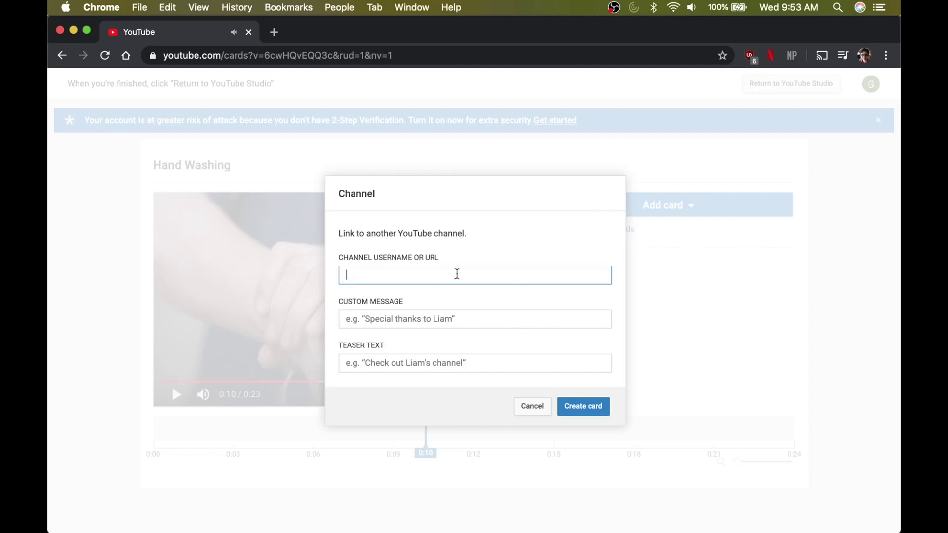
left_click(445, 316)
left_click(442, 363)
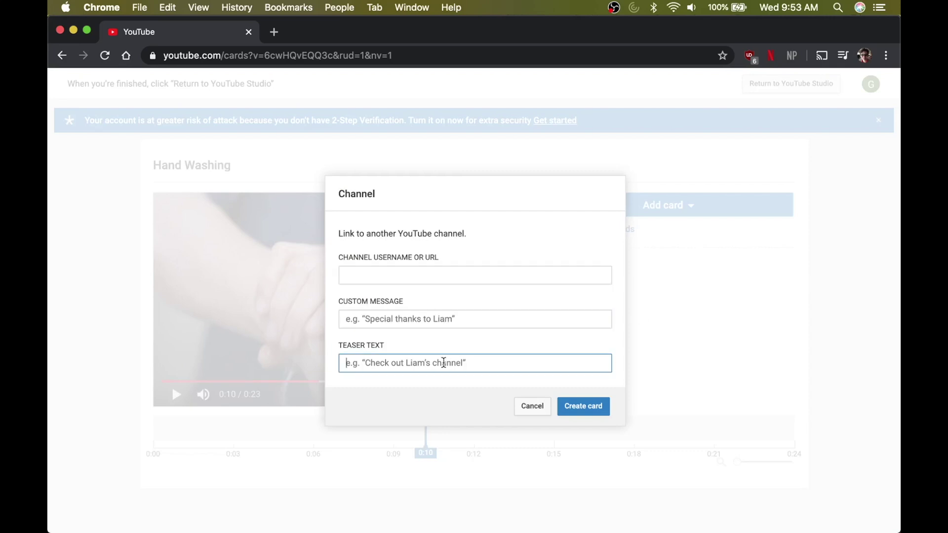
left_click(523, 406)
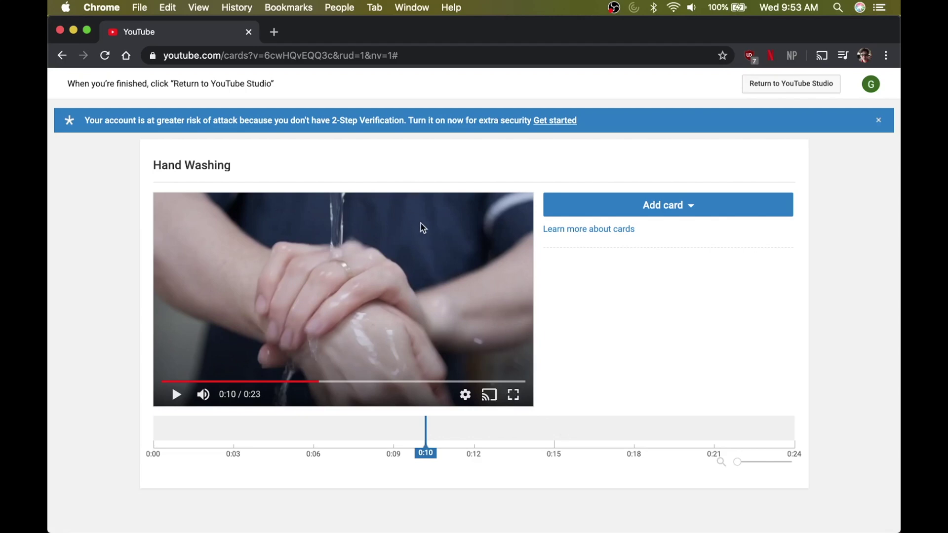
left_click(882, 121)
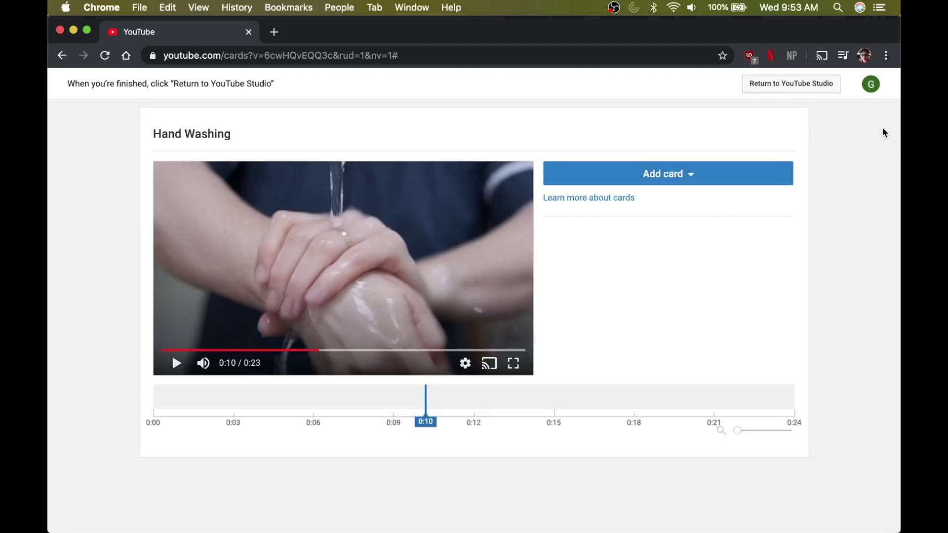
left_click(784, 90)
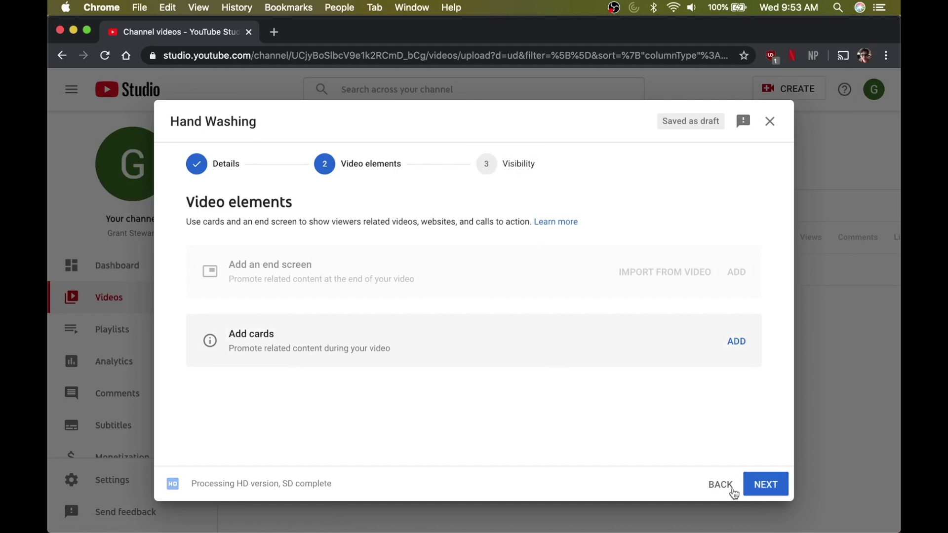
- Set Hand Washing's visibility to Unlisted and save to publish it
left_click(768, 488)
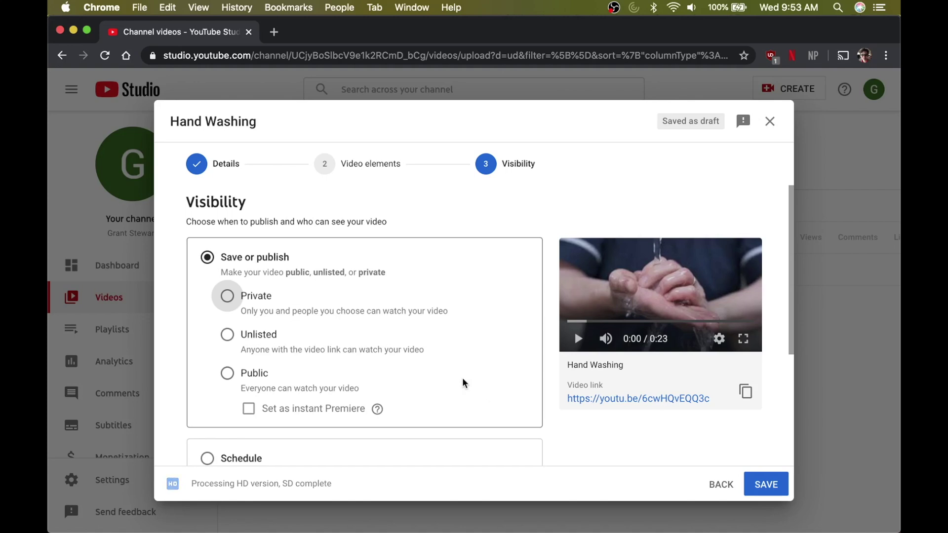
left_click(228, 335)
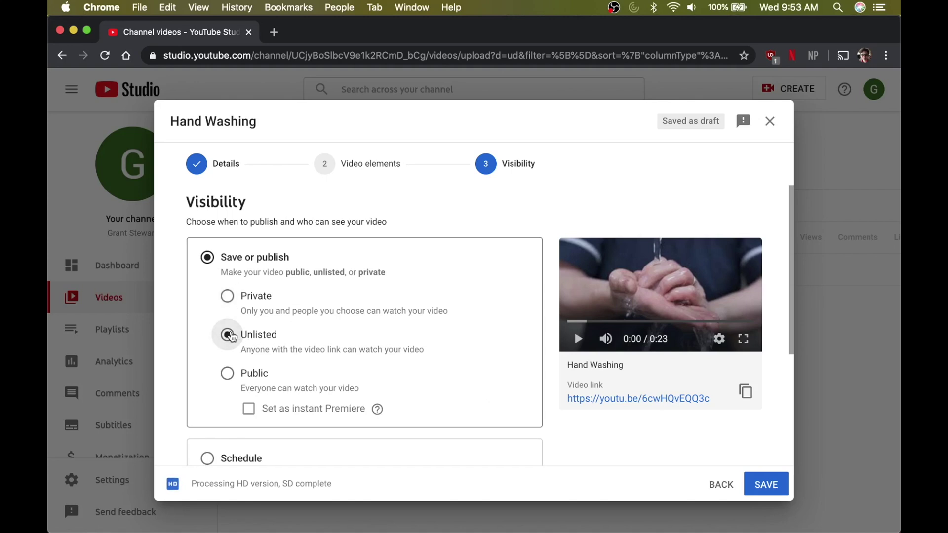
scroll(252, 292, "down", 2)
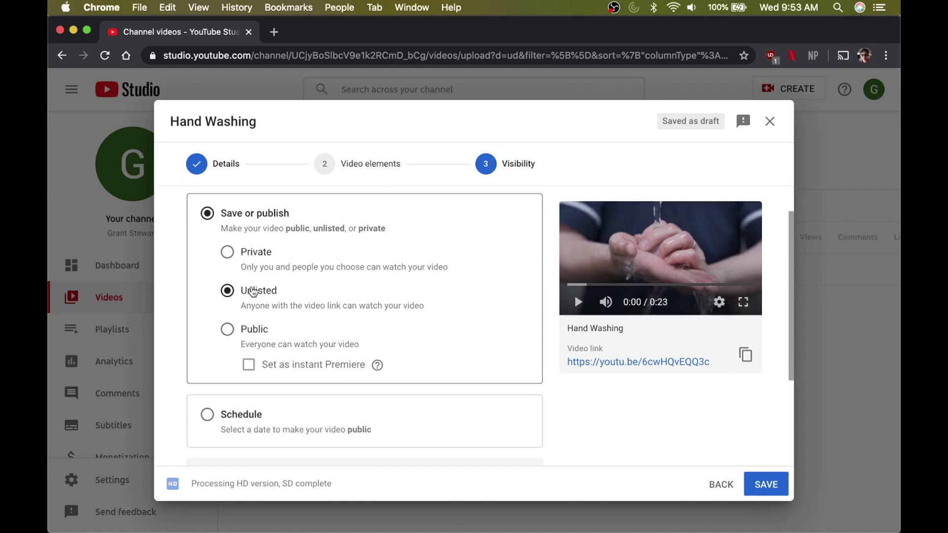
scroll(253, 293, "down", 1)
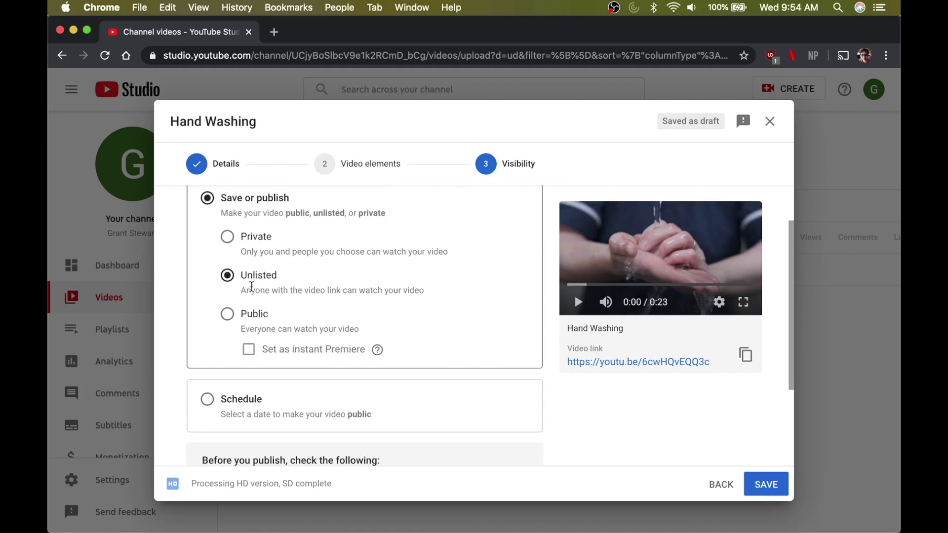
scroll(252, 287, "down", 3)
scroll(252, 290, "down", 2)
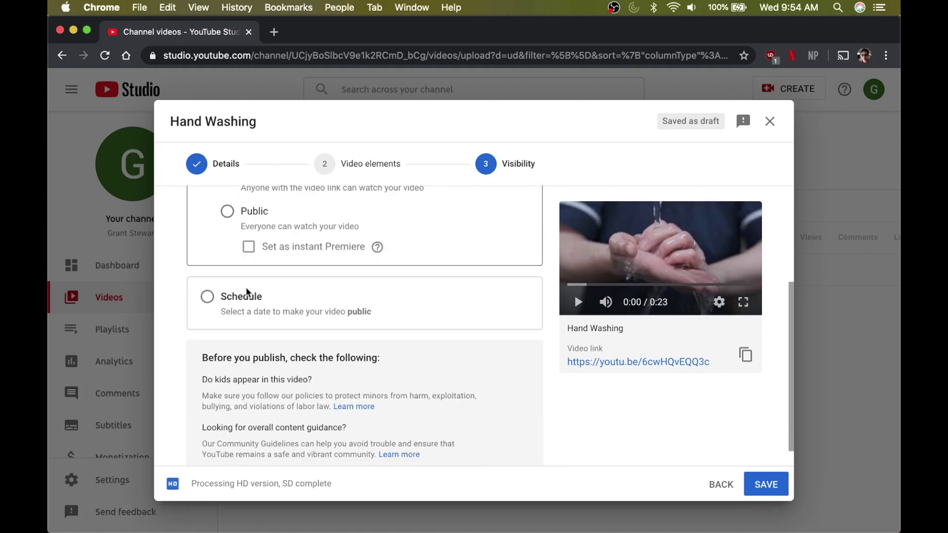
scroll(262, 395, "down", 1)
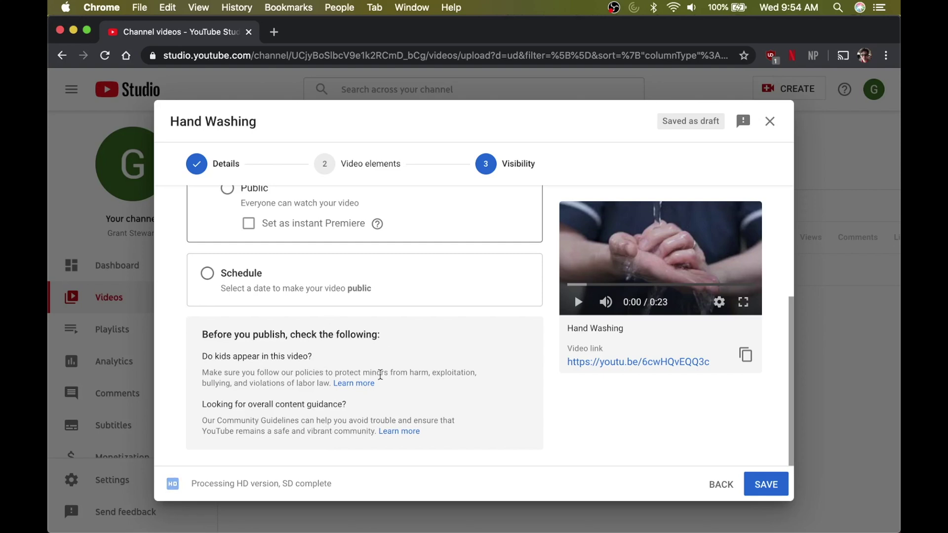
scroll(380, 375, "up", 5)
scroll(380, 375, "up", 3)
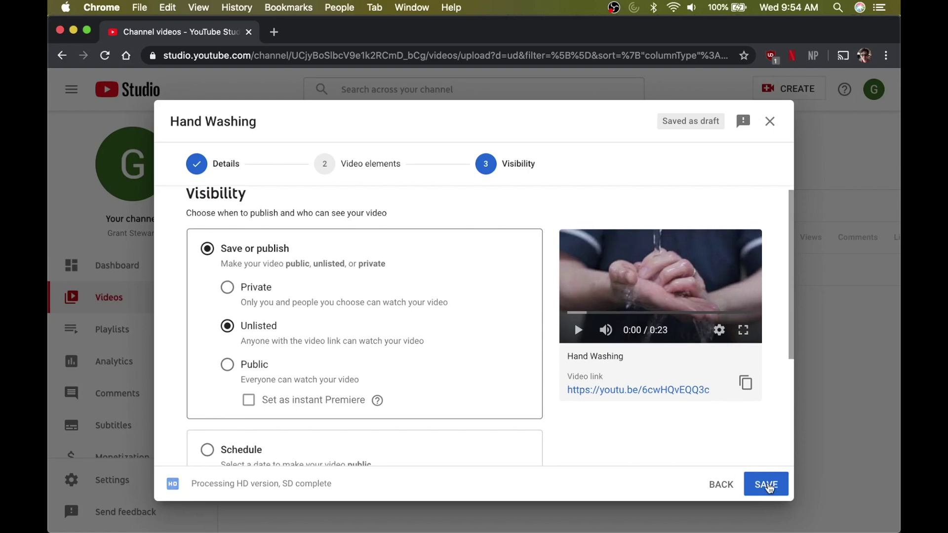
left_click(767, 486)
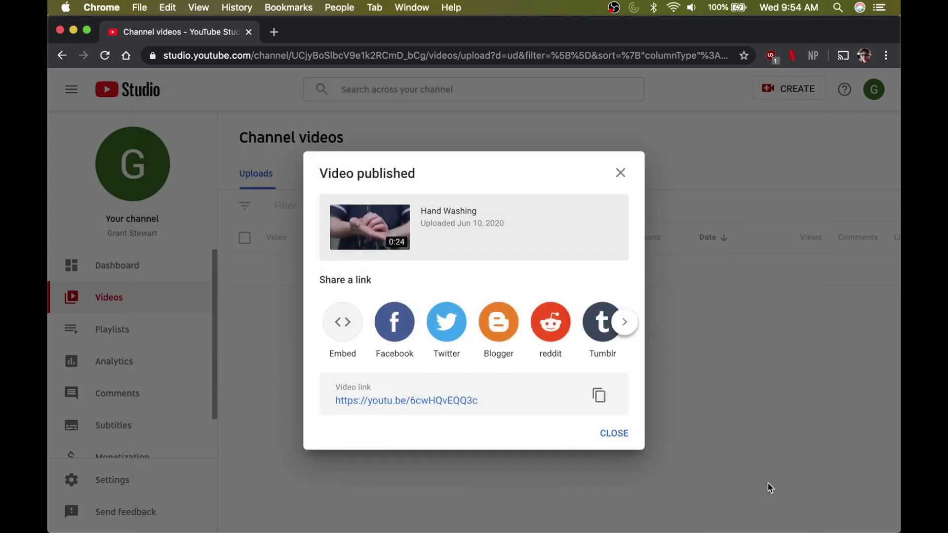
- Close the Video published dialog and open YouTube Studio from the account menu
left_click(613, 434)
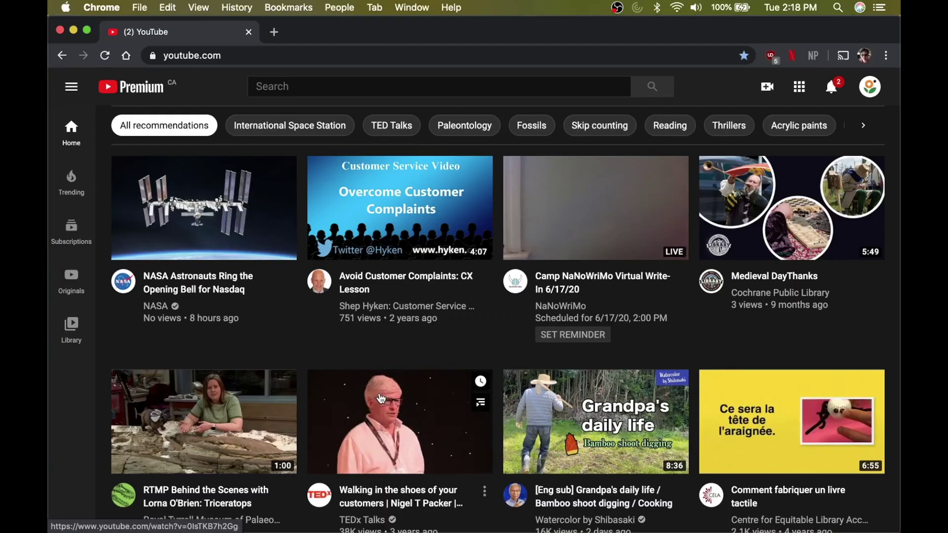
left_click(872, 93)
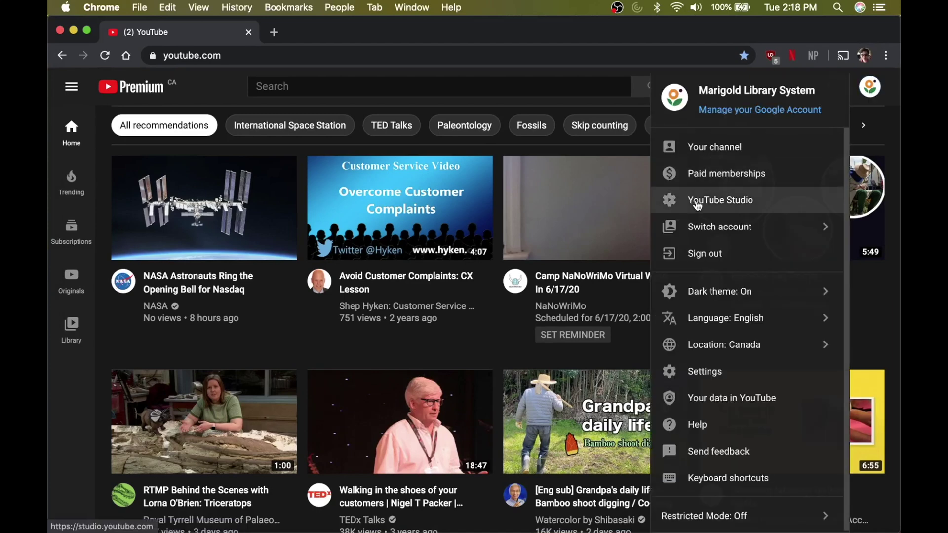
left_click(698, 204)
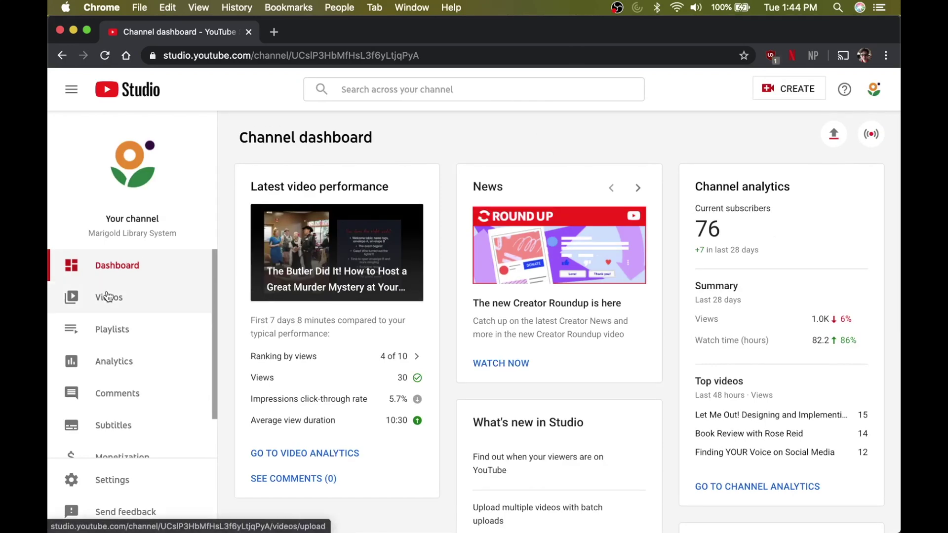
left_click(108, 296)
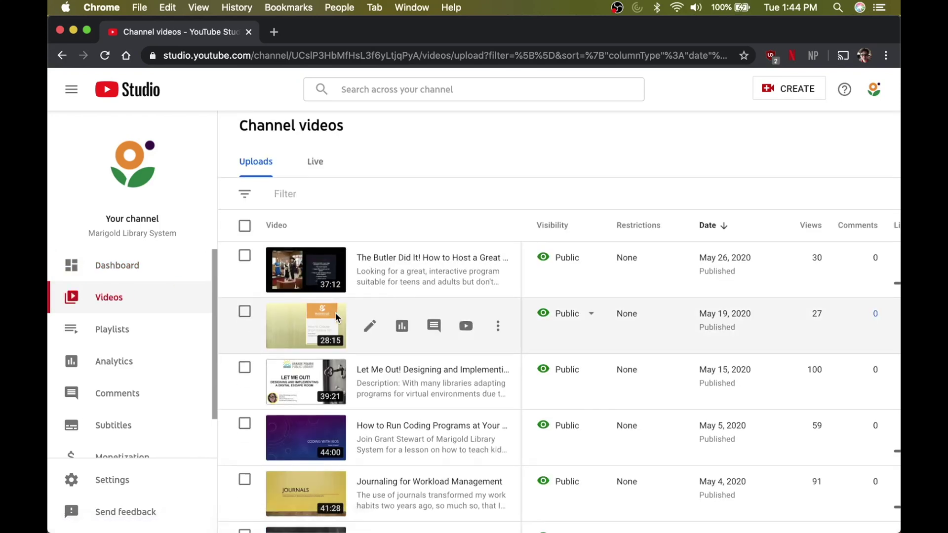
scroll(335, 313, "down", 1)
scroll(564, 202, "right", 3)
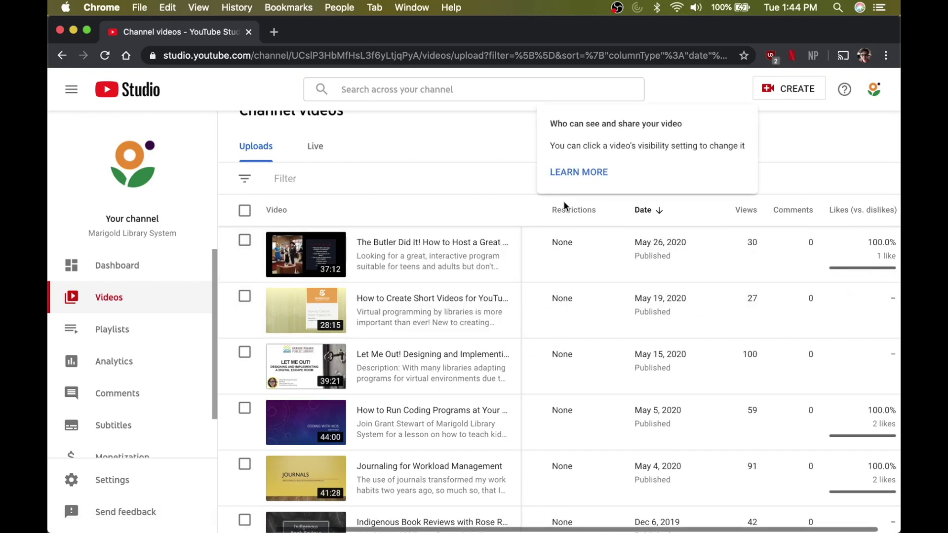
scroll(615, 303, "left", 3)
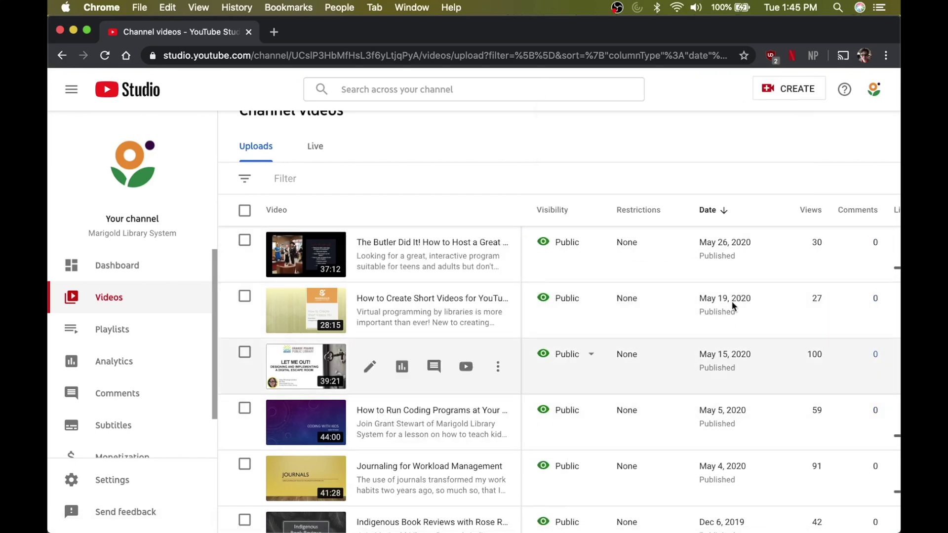
scroll(735, 294, "right", 1)
scroll(735, 293, "right", 2)
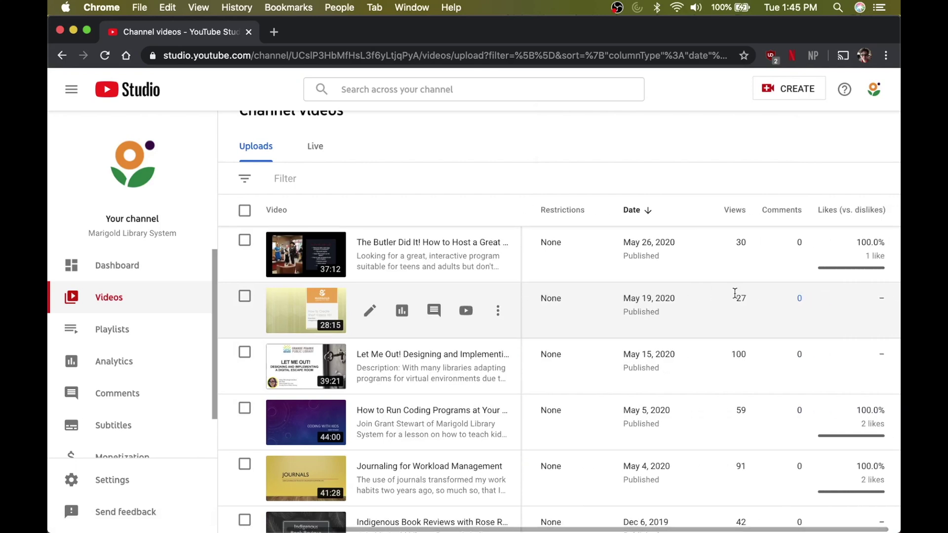
scroll(718, 396, "down", 3)
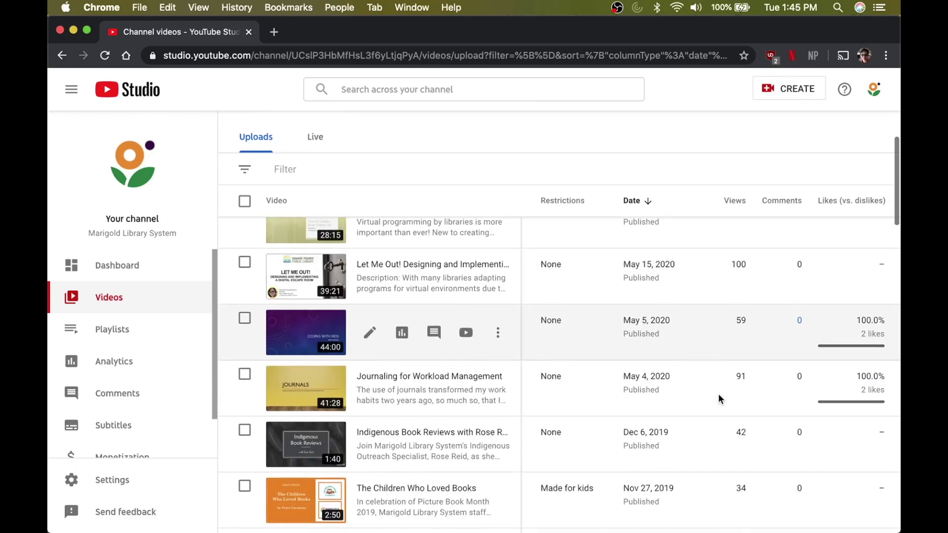
scroll(719, 399, "left", 3)
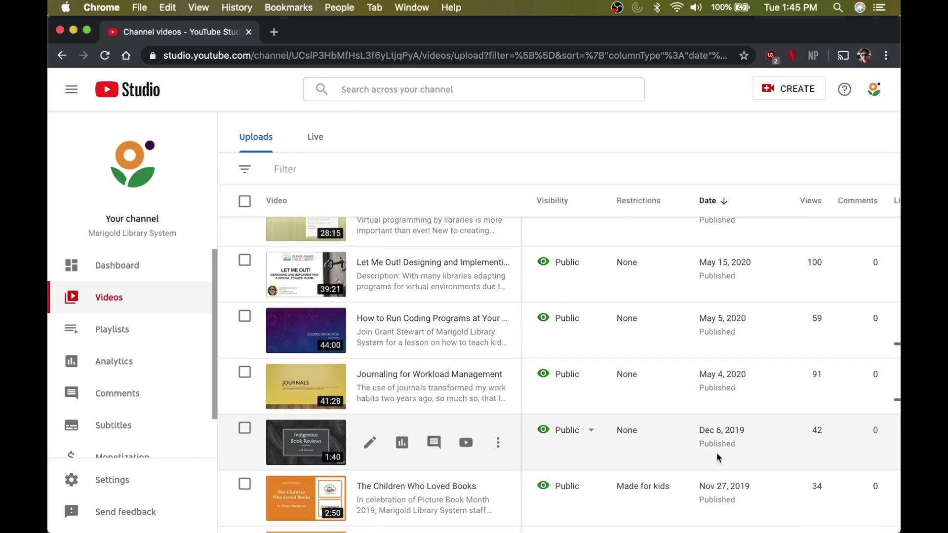
scroll(716, 453, "down", 1)
scroll(716, 452, "down", 2)
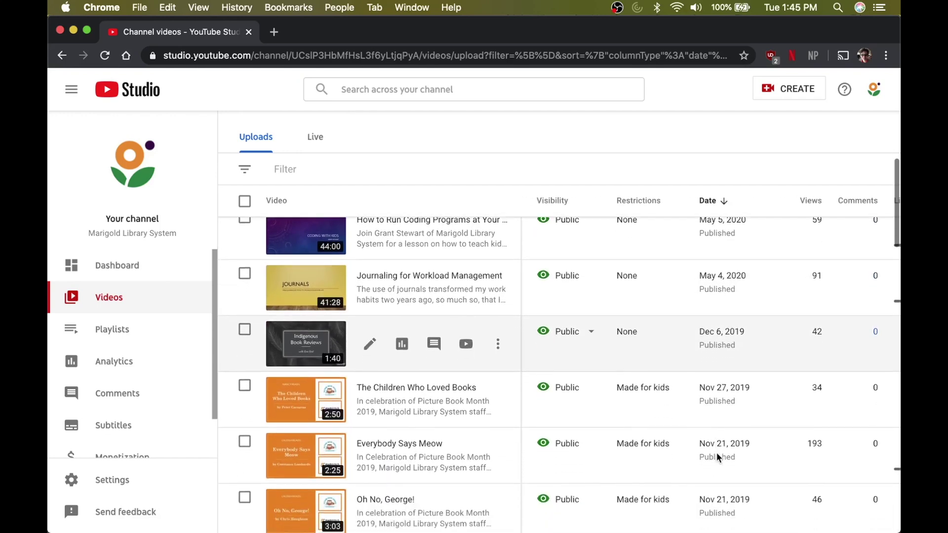
scroll(717, 453, "down", 1)
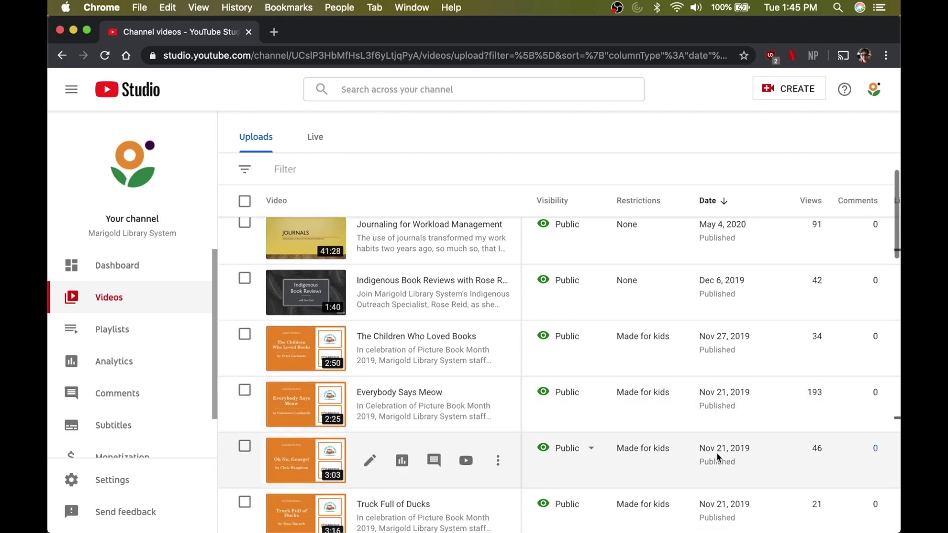
scroll(716, 453, "right", 2)
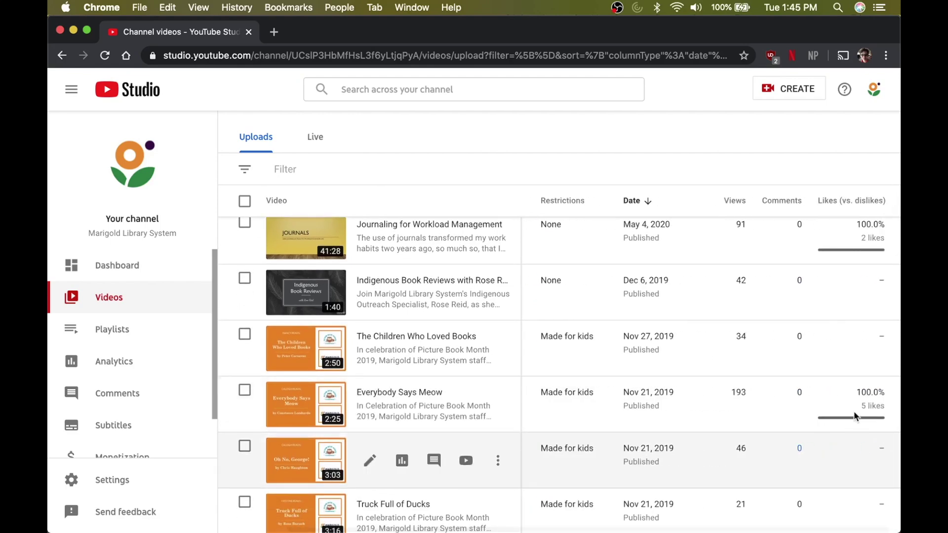
scroll(676, 428, "left", 2)
scroll(678, 431, "up", 6)
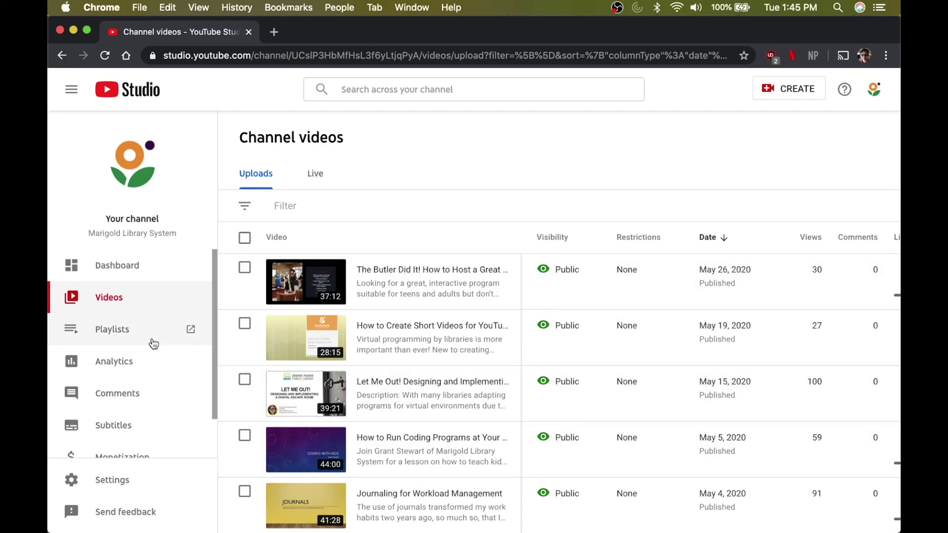
left_click(153, 341)
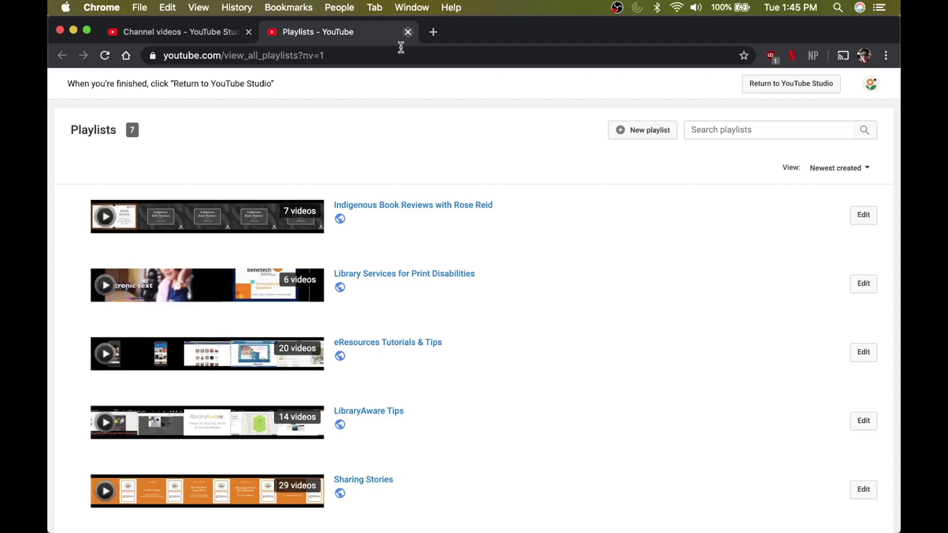
scroll(326, 408, "down", 5)
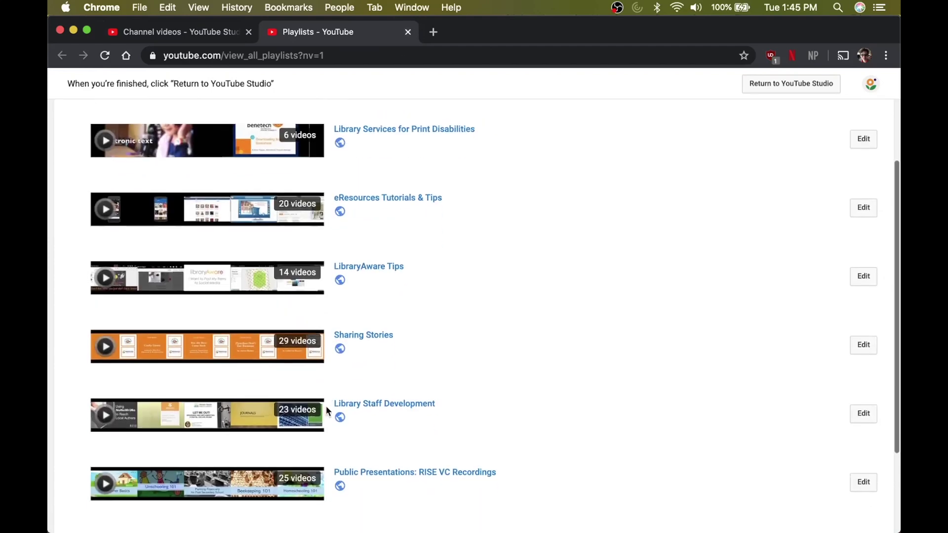
scroll(316, 420, "down", 5)
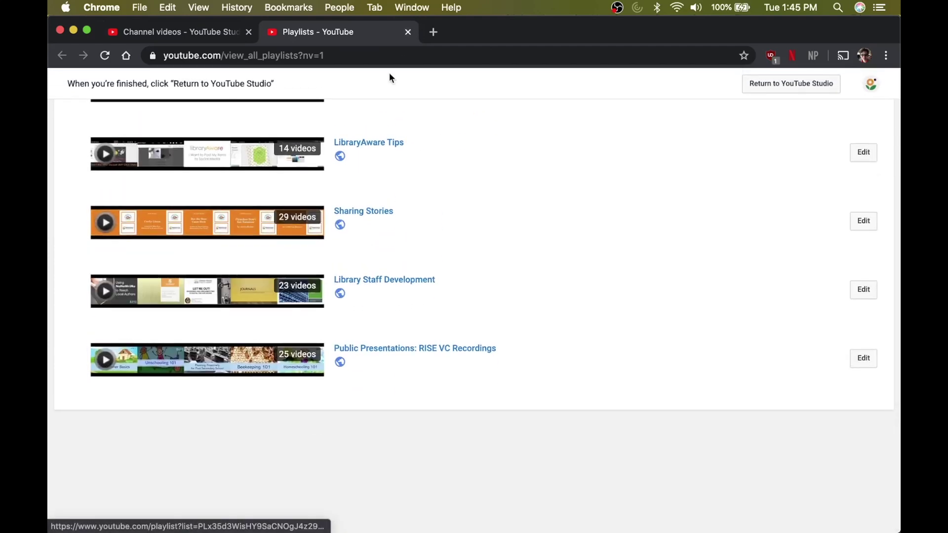
key("super+w")
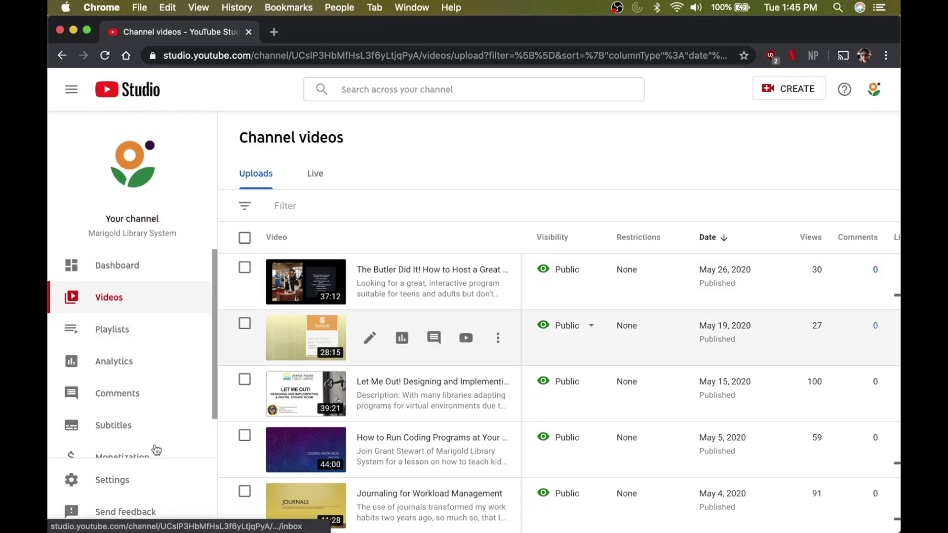
left_click(138, 369)
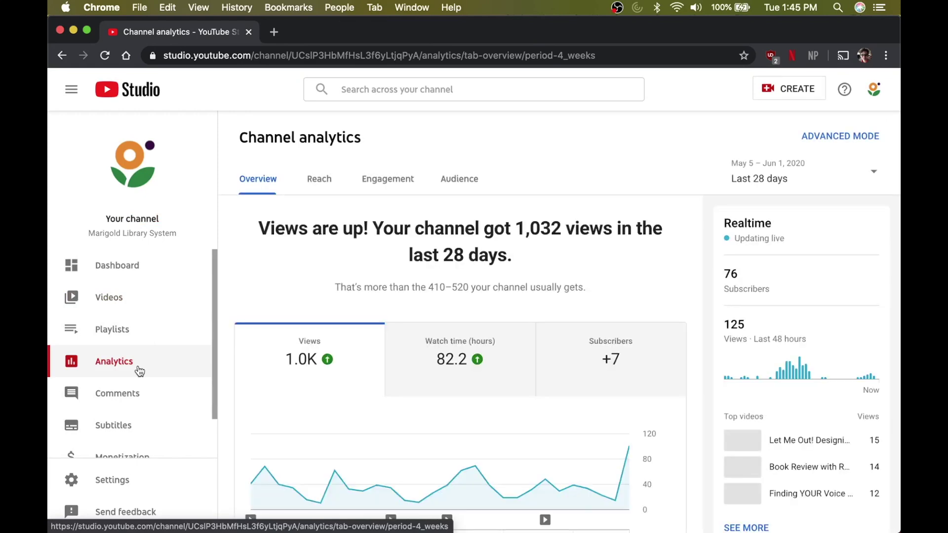
- Chart watch time instead of views and inspect its daily values, peaking at 7.2 hours
scroll(358, 423, "down", 2)
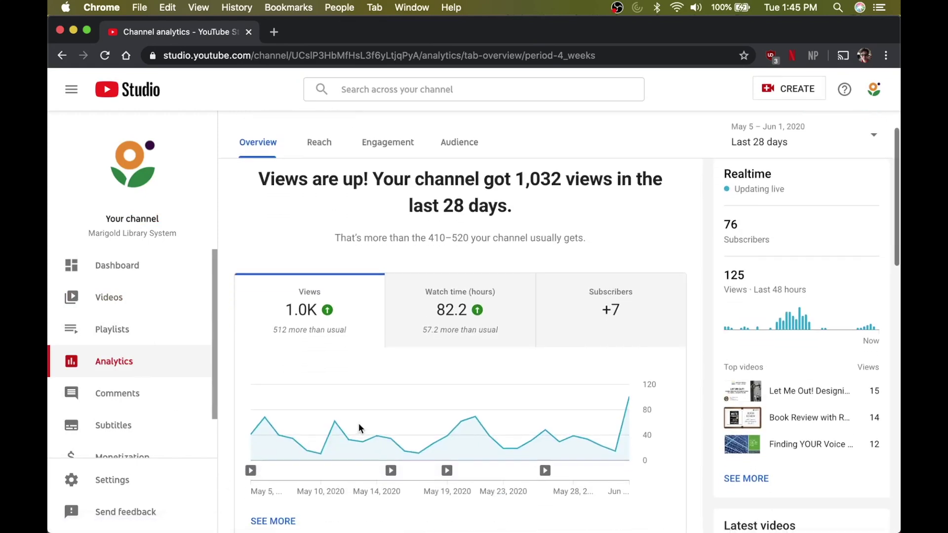
scroll(359, 428, "up", 1)
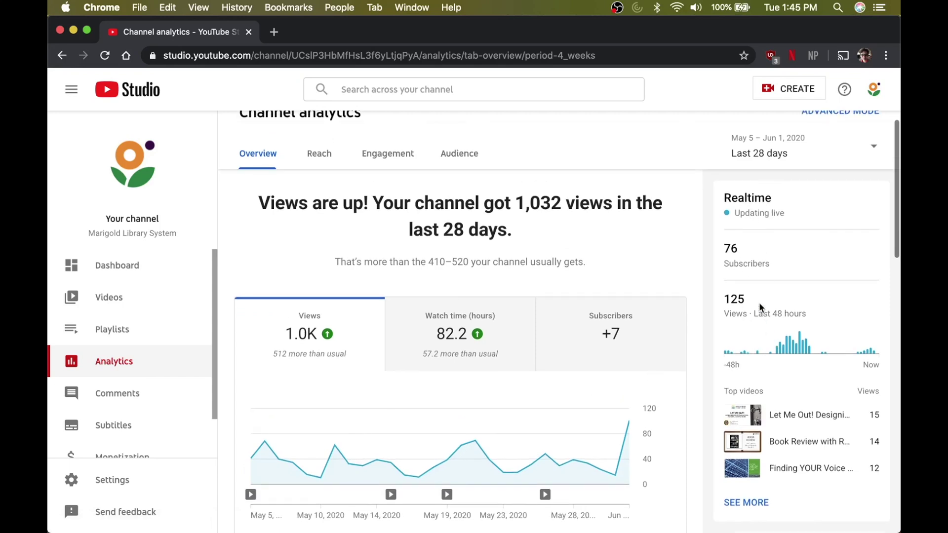
scroll(587, 341, "down", 1)
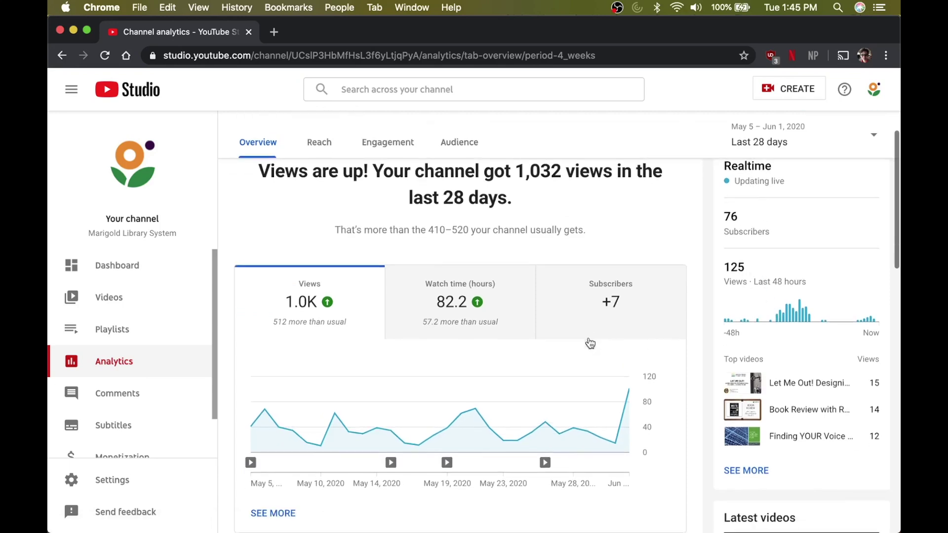
left_click(477, 306)
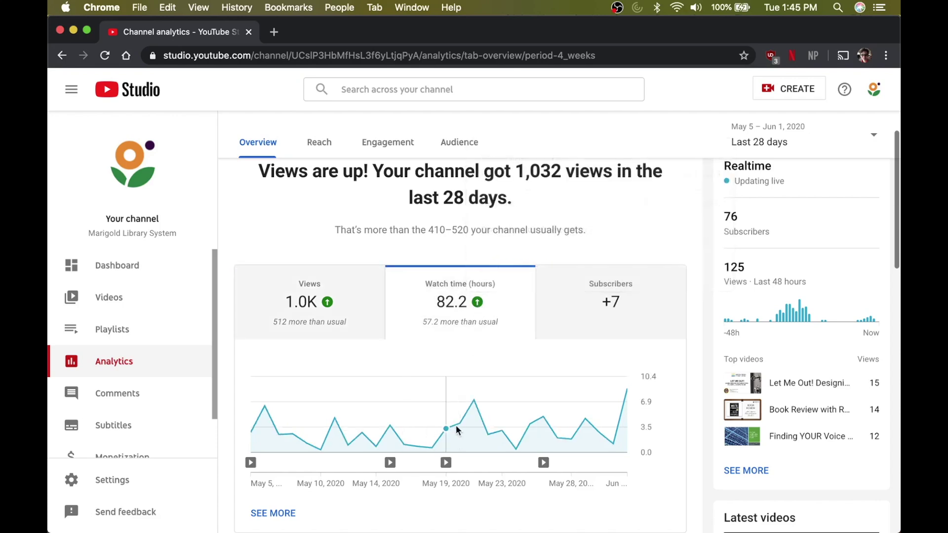
mouse_move(447, 462)
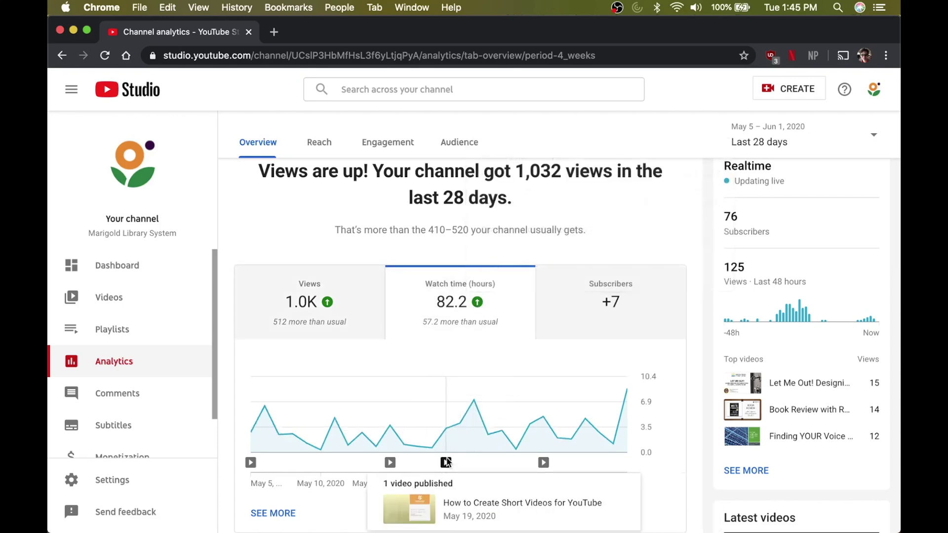
mouse_move(532, 467)
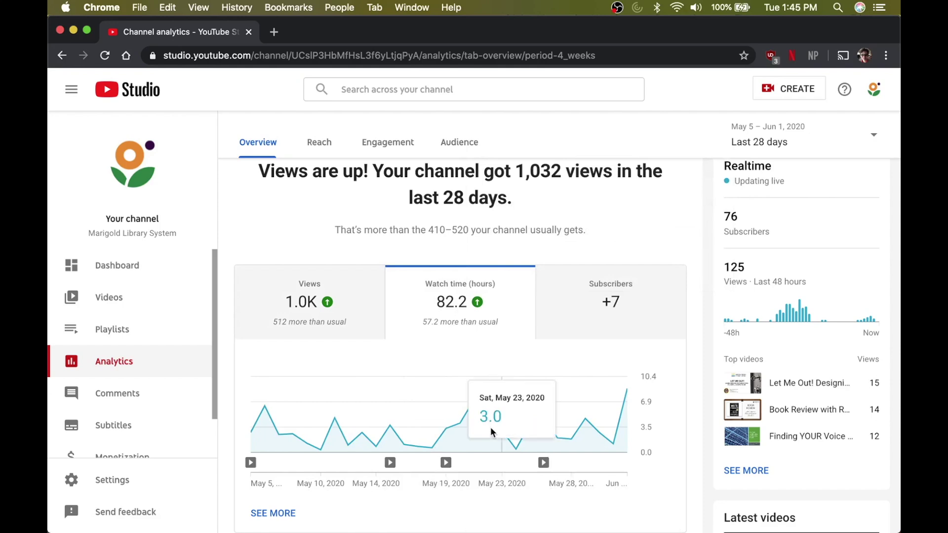
mouse_move(475, 402)
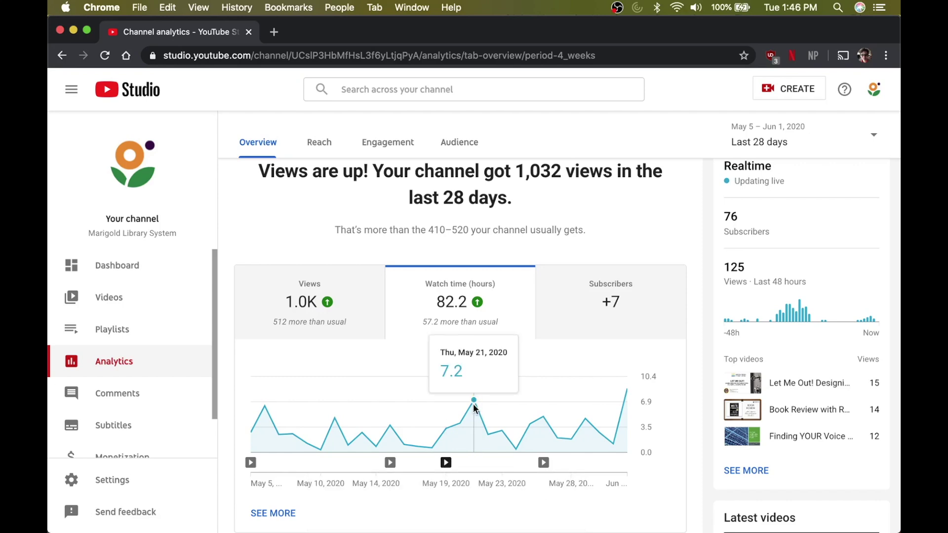
scroll(584, 368, "down", 3)
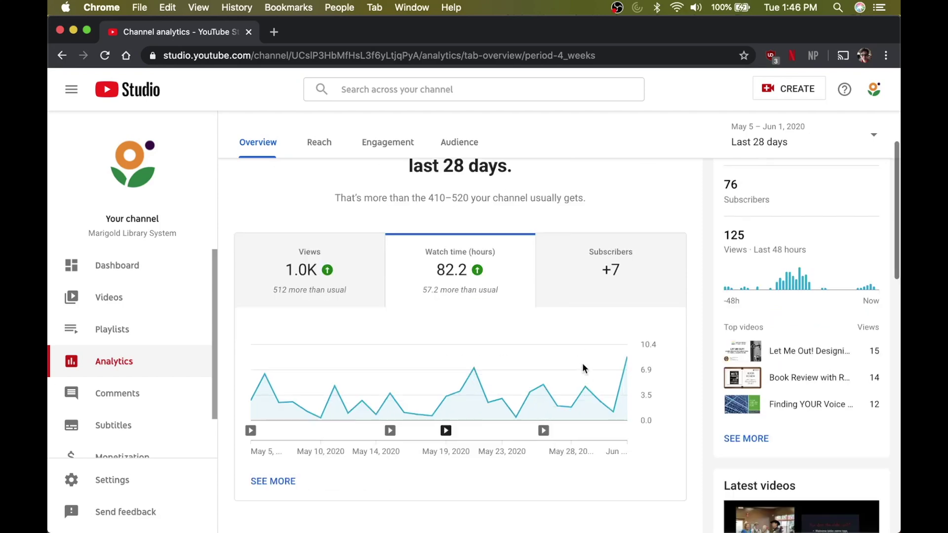
- Browse Your top videos, then chart subscriber gains, which peak at 2 per day
scroll(584, 368, "down", 3)
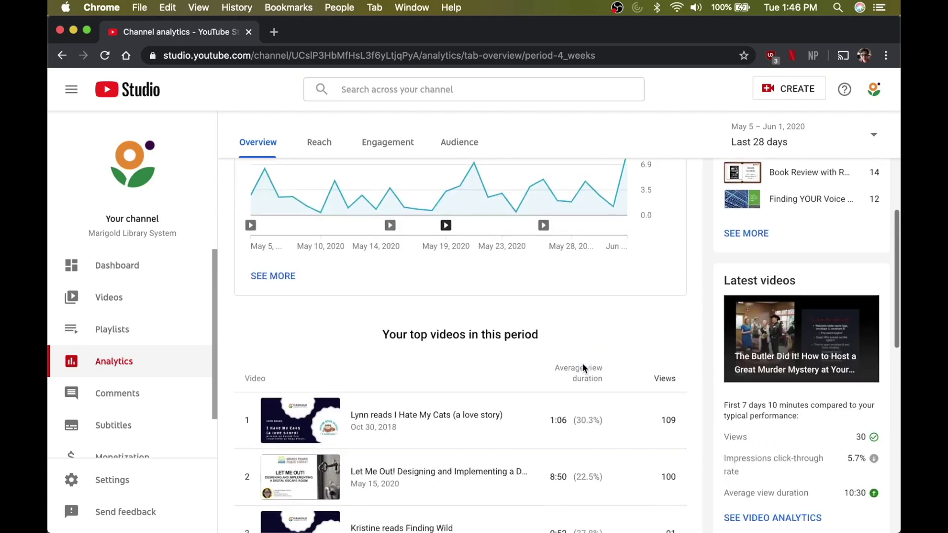
scroll(406, 428, "down", 1)
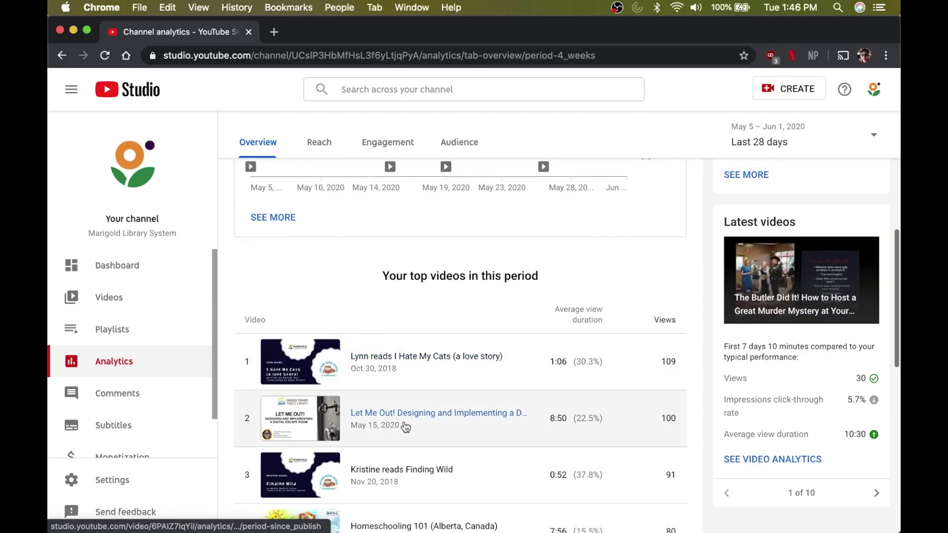
scroll(406, 428, "down", 2)
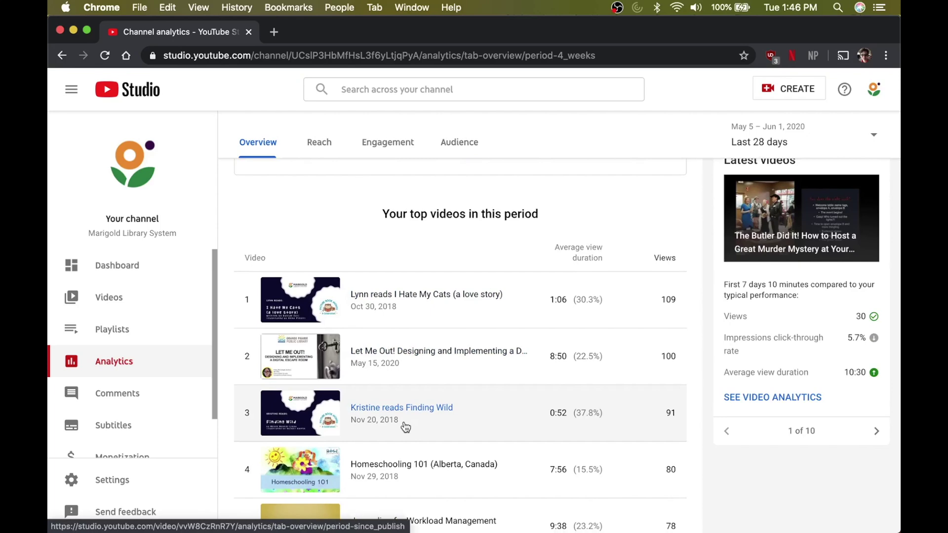
scroll(405, 427, "down", 3)
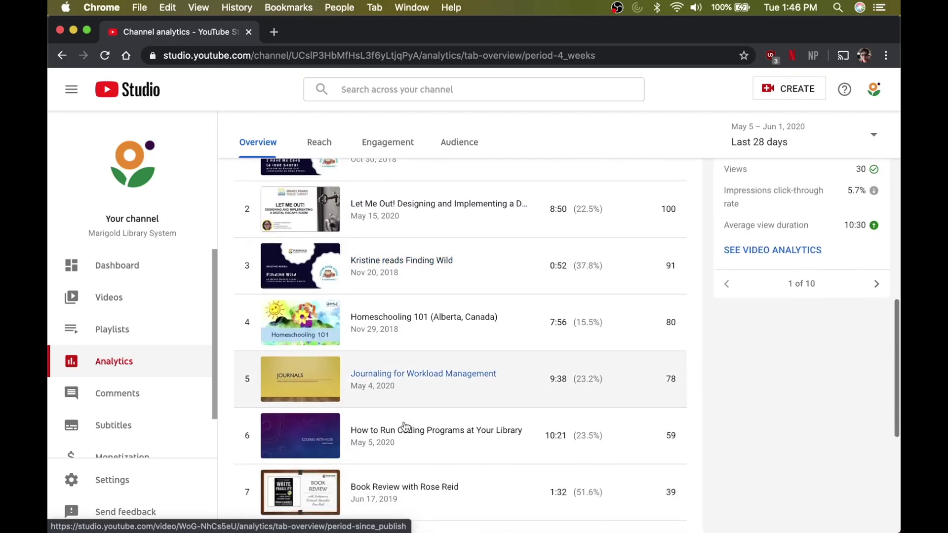
scroll(447, 246, "up", 2)
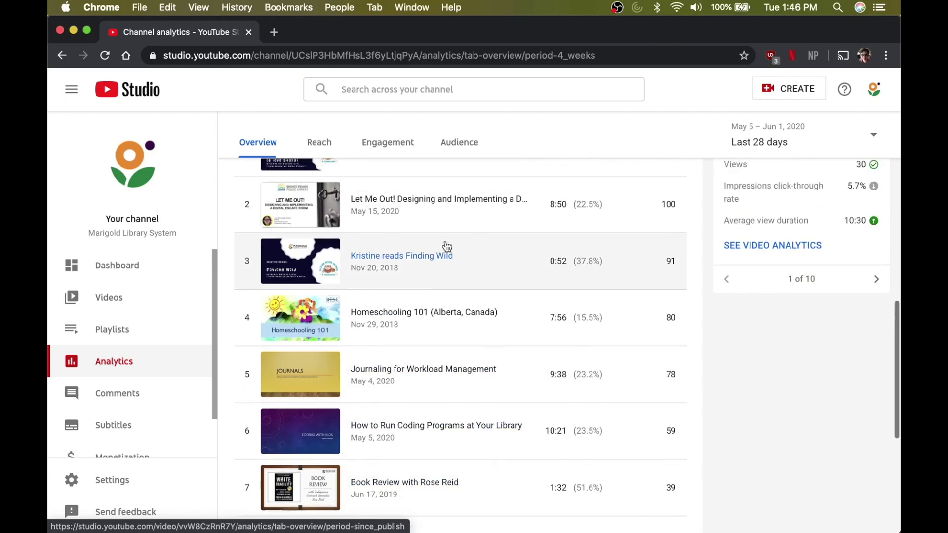
scroll(447, 246, "up", 4)
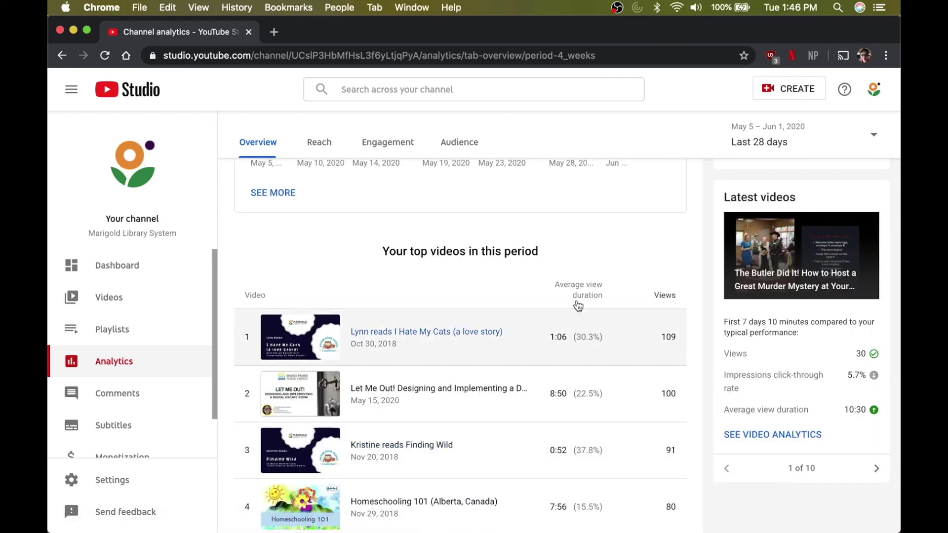
mouse_move(578, 306)
scroll(577, 404, "up", 5)
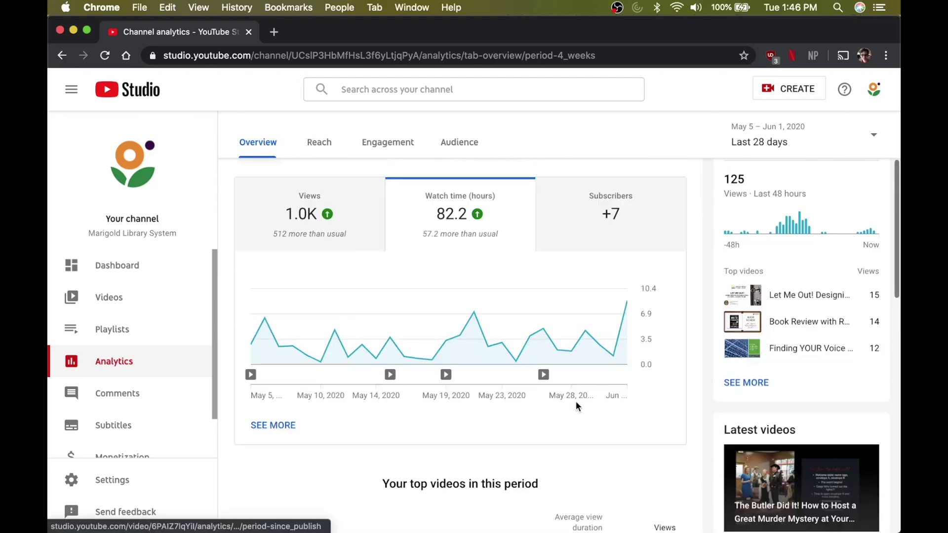
left_click(615, 215)
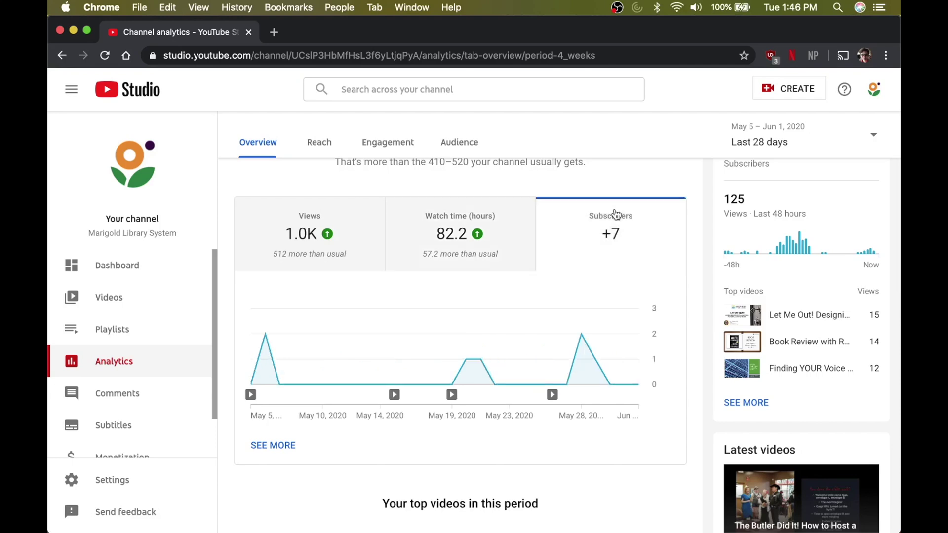
scroll(596, 267, "up", 3)
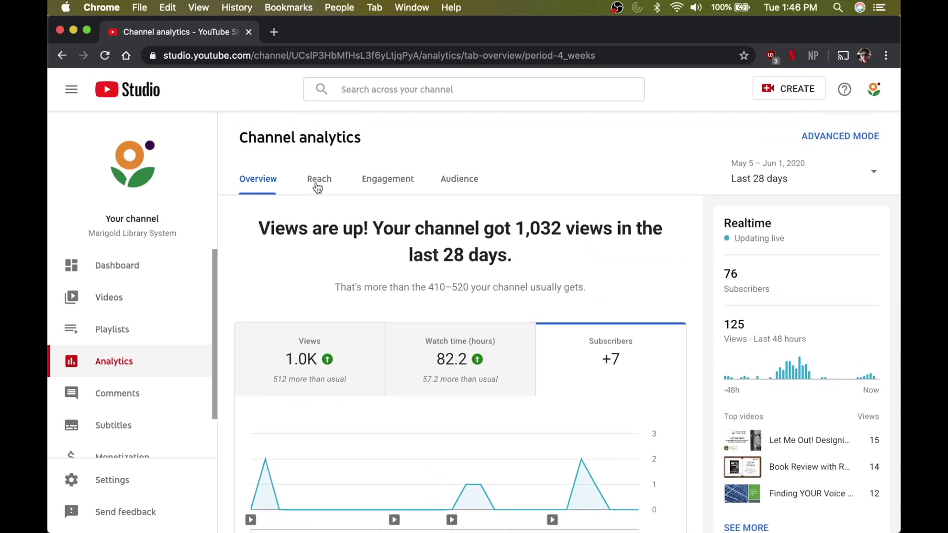
- Open the Reach tab and switch its chart from CTR to views to 658 unique viewers
left_click(318, 186)
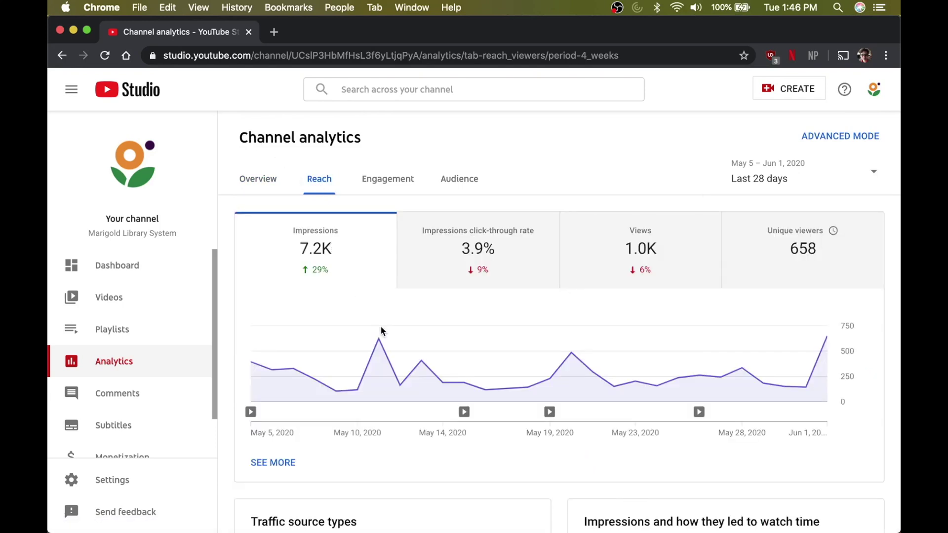
scroll(381, 331, "down", 1)
scroll(381, 328, "up", 1)
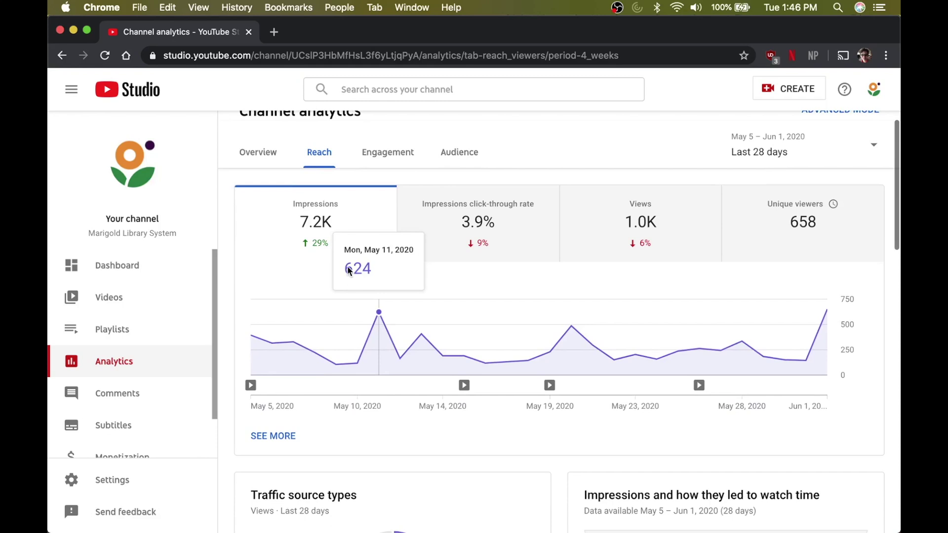
mouse_move(479, 243)
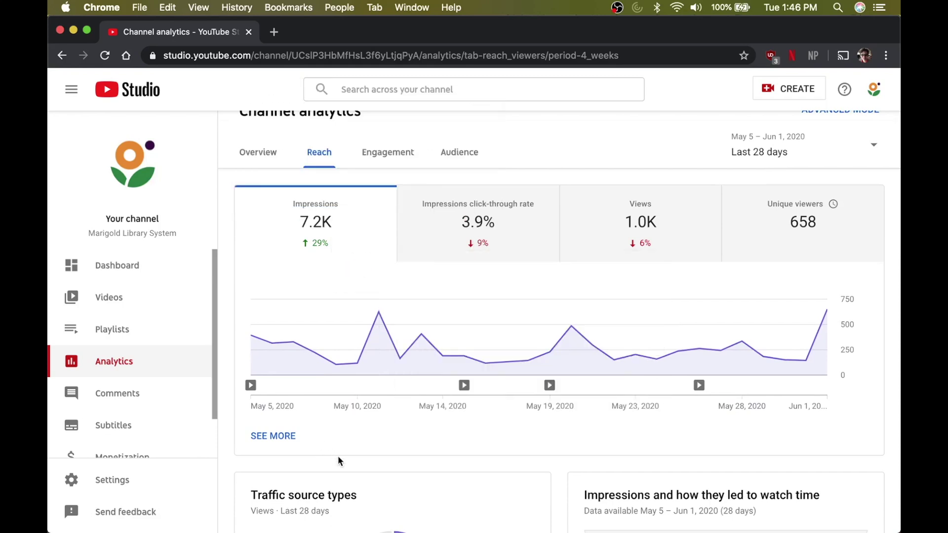
left_click(477, 217)
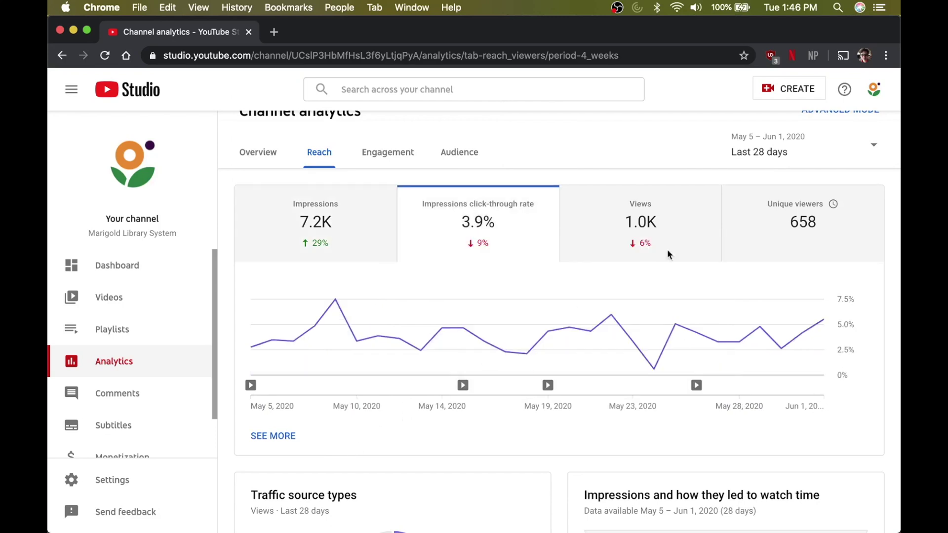
left_click(682, 238)
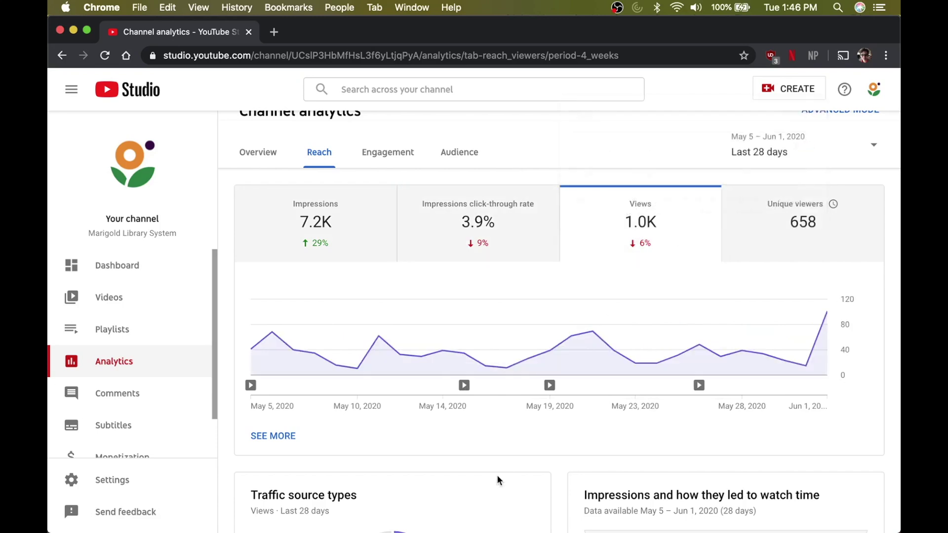
left_click(764, 250)
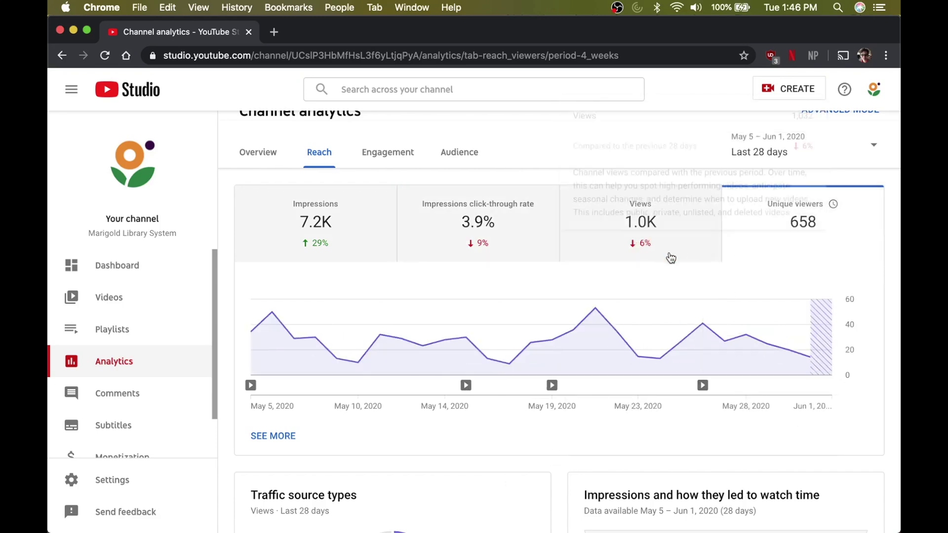
scroll(460, 449, "down", 3)
scroll(460, 449, "up", 4)
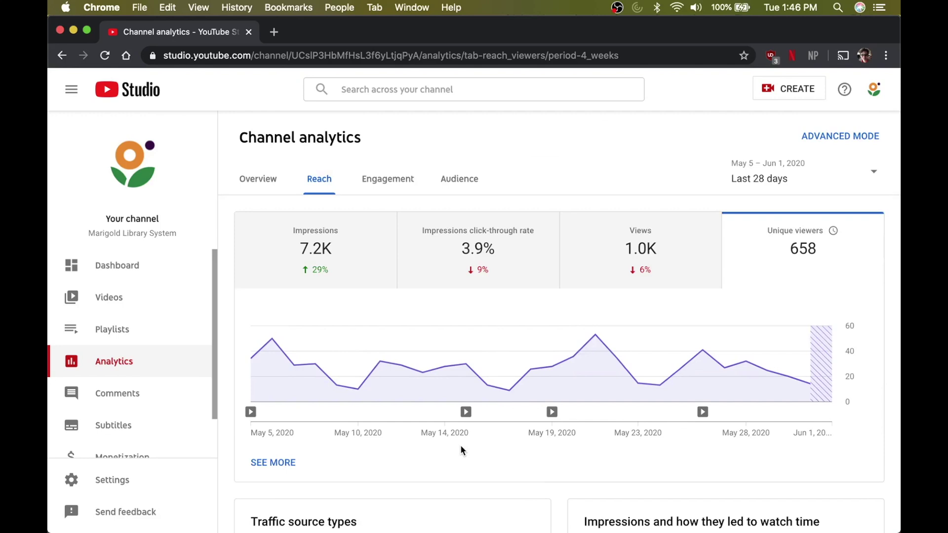
scroll(460, 445, "down", 5)
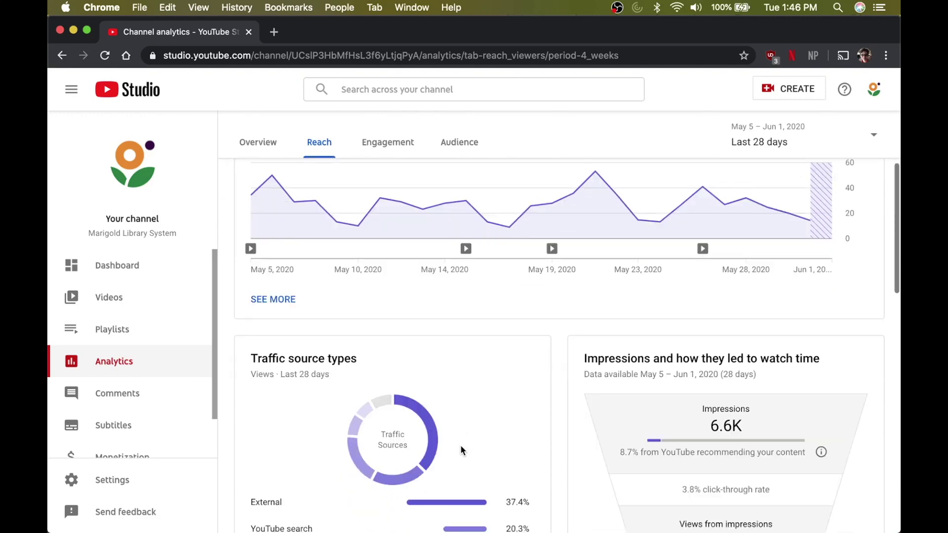
scroll(460, 446, "down", 5)
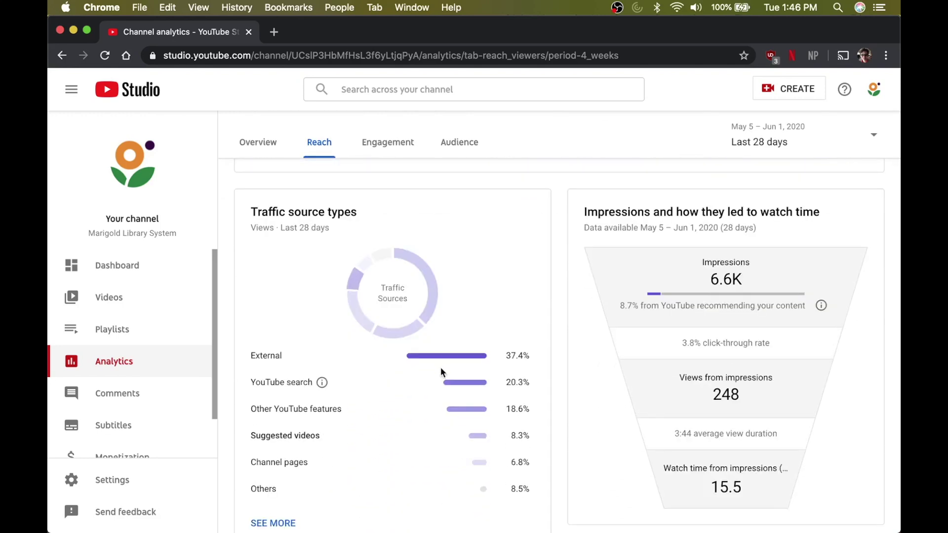
mouse_move(440, 366)
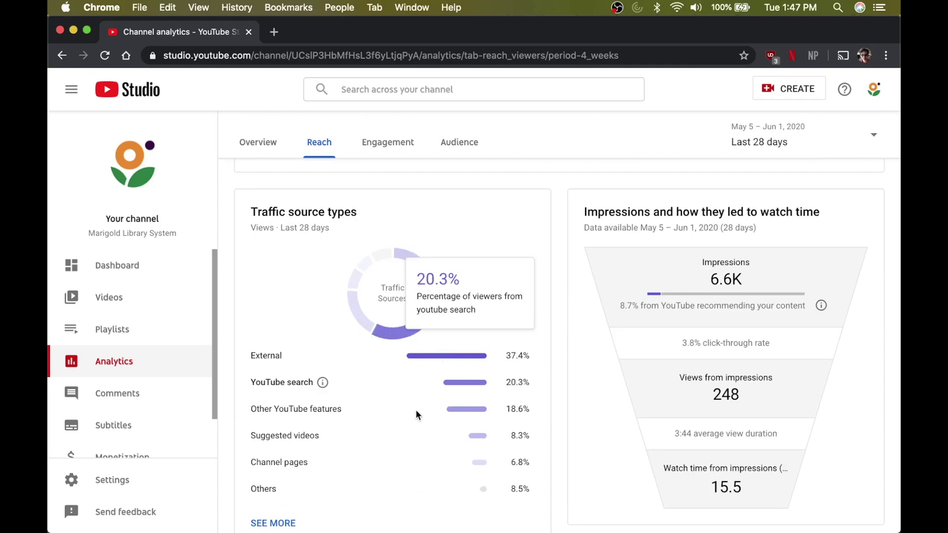
mouse_move(416, 411)
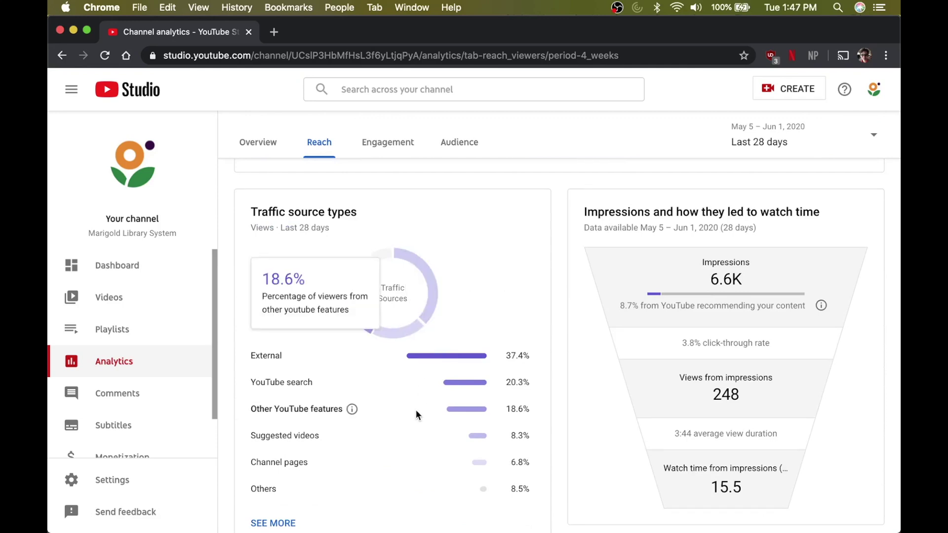
mouse_move(414, 435)
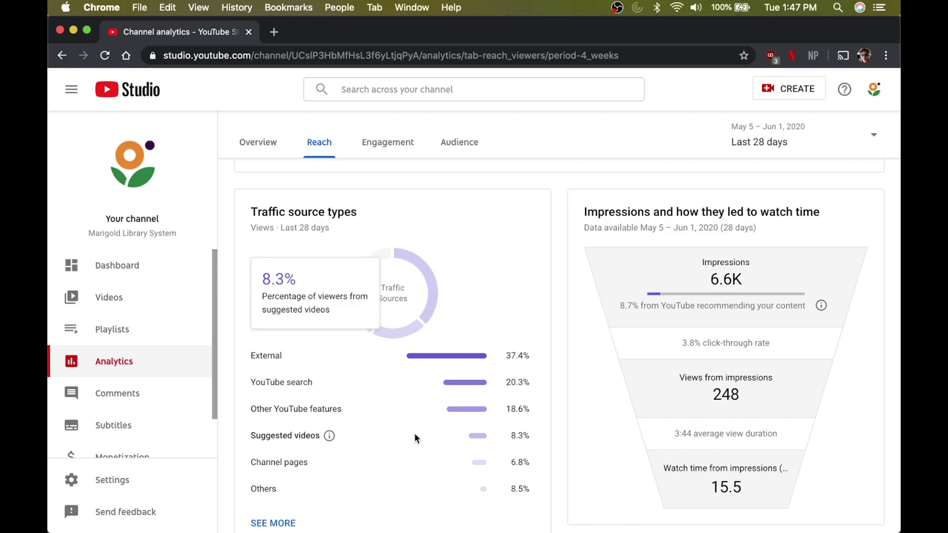
mouse_move(412, 461)
scroll(411, 462, "down", 1)
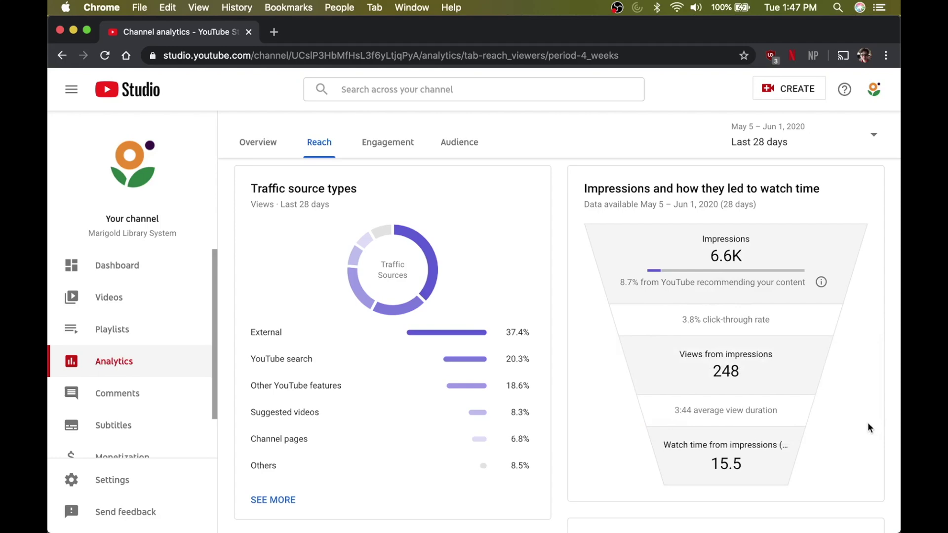
scroll(869, 425, "down", 6)
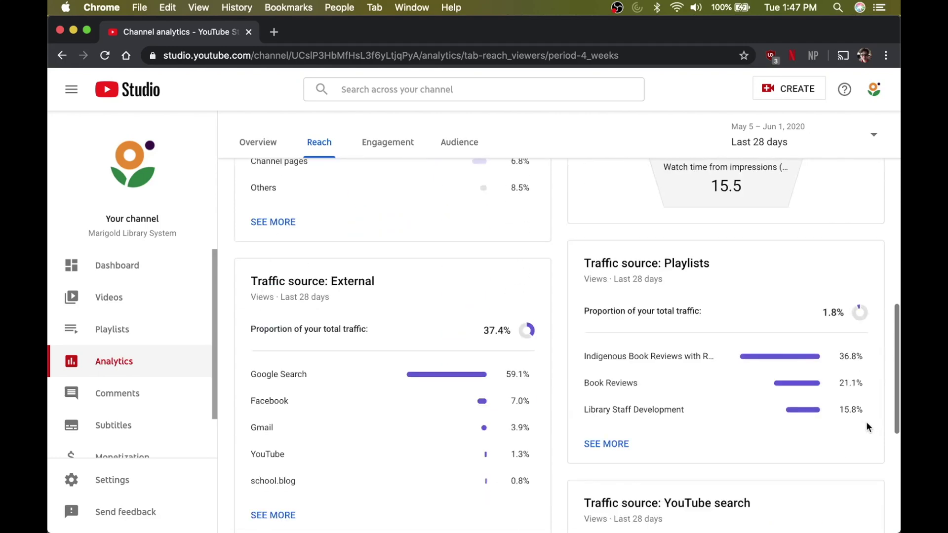
scroll(867, 425, "down", 1)
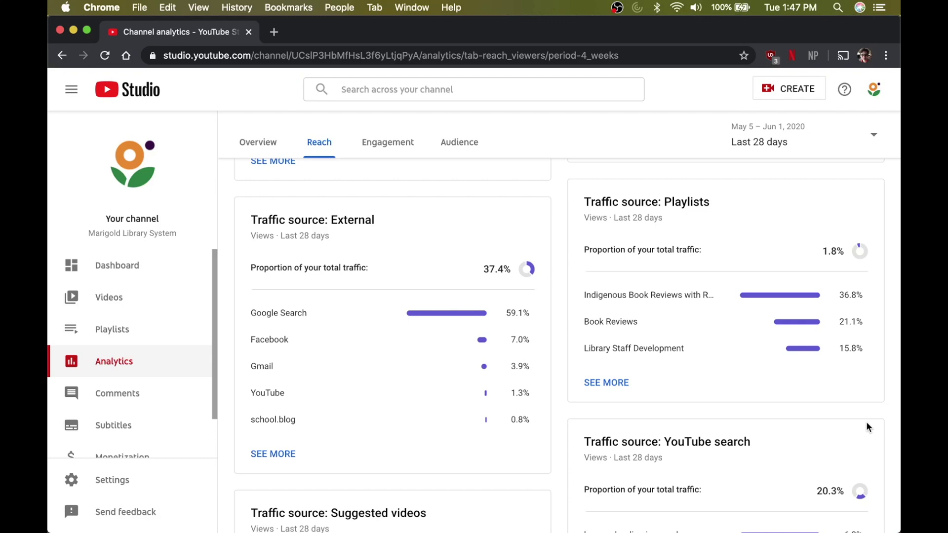
scroll(867, 426, "down", 1)
scroll(868, 427, "down", 1)
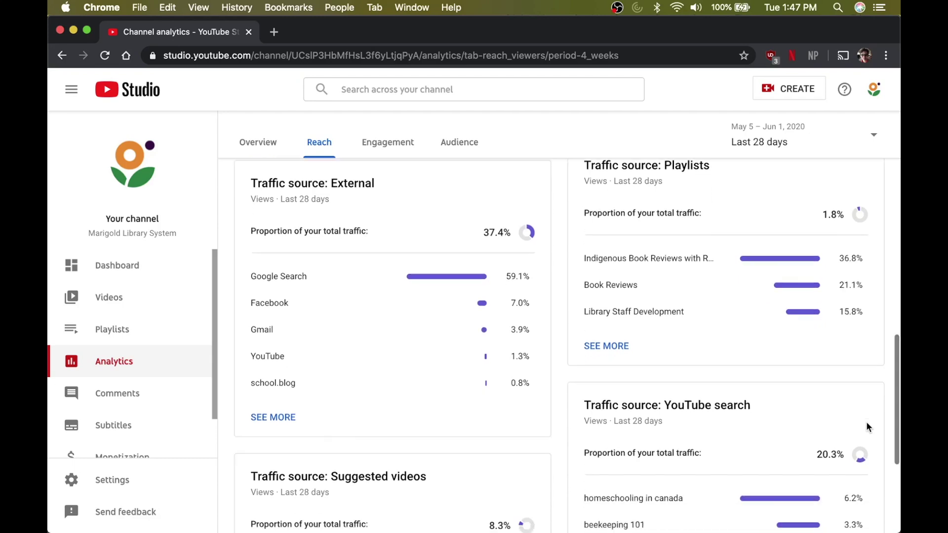
scroll(867, 424, "up", 2)
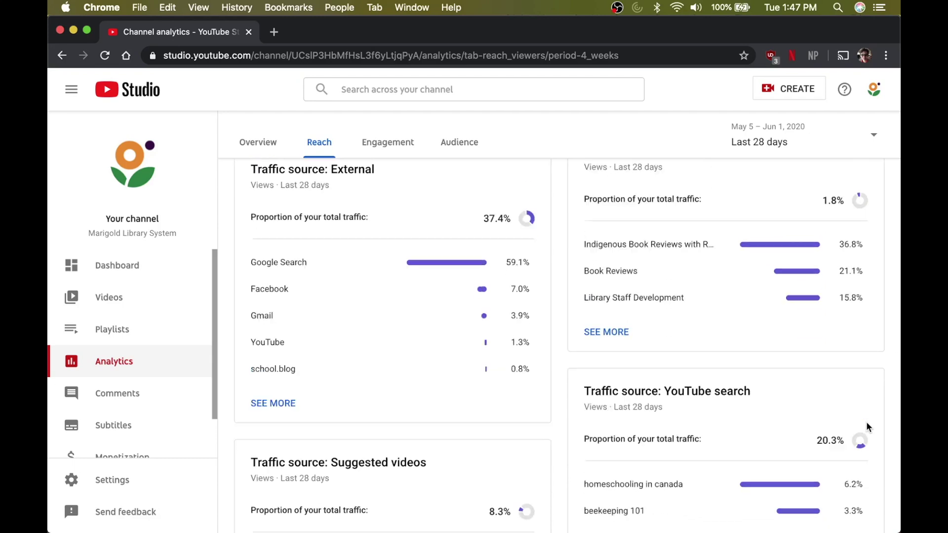
scroll(866, 422, "down", 1)
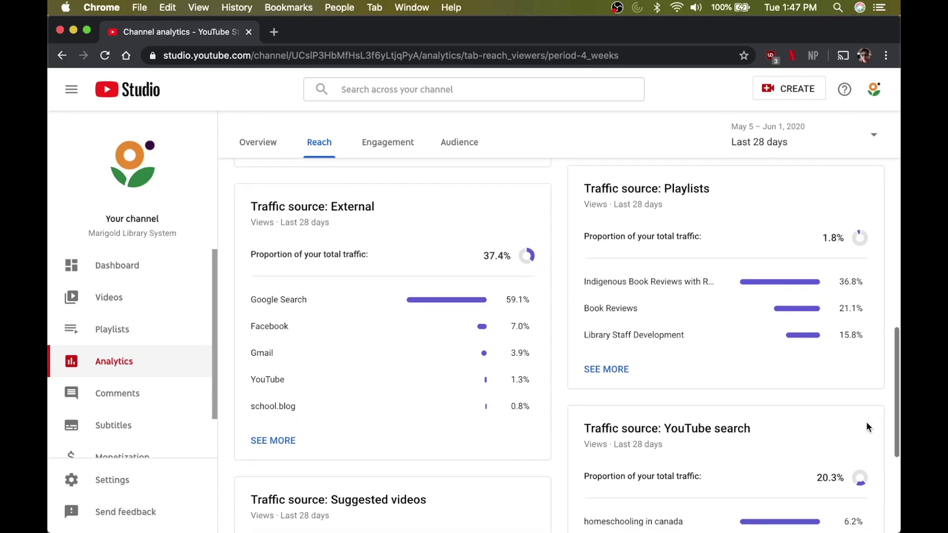
scroll(765, 283, "down", 5)
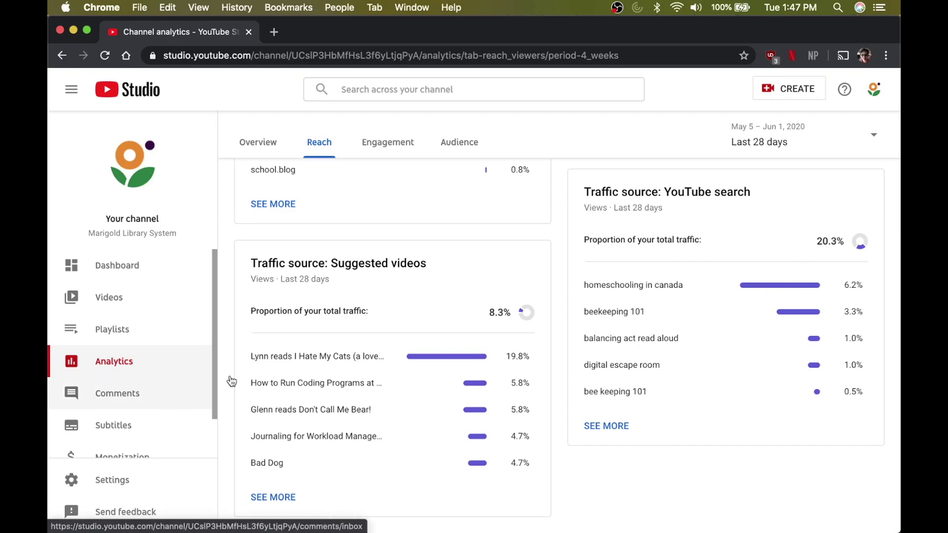
scroll(329, 365, "up", 15)
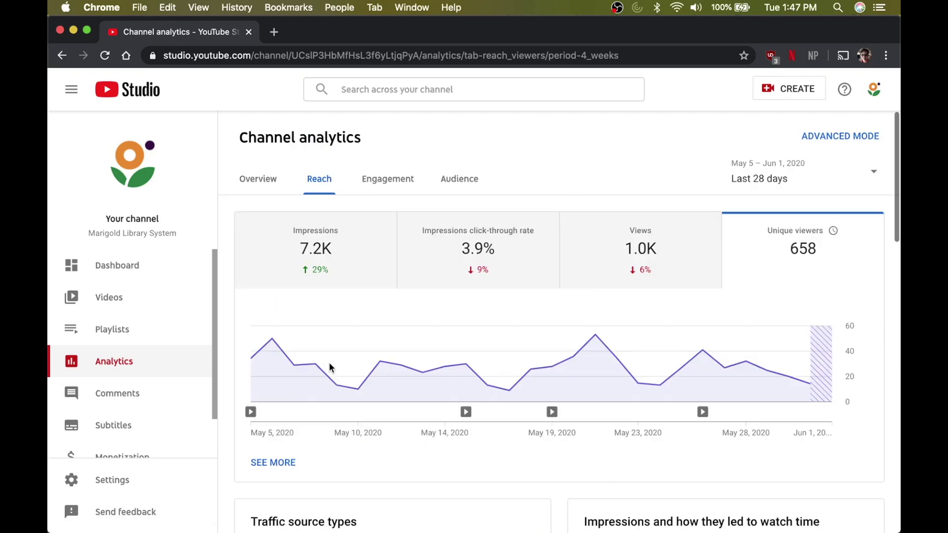
- Check the date-range choices, keep Last 28 days, and go to Engagement analytics
left_click(866, 175)
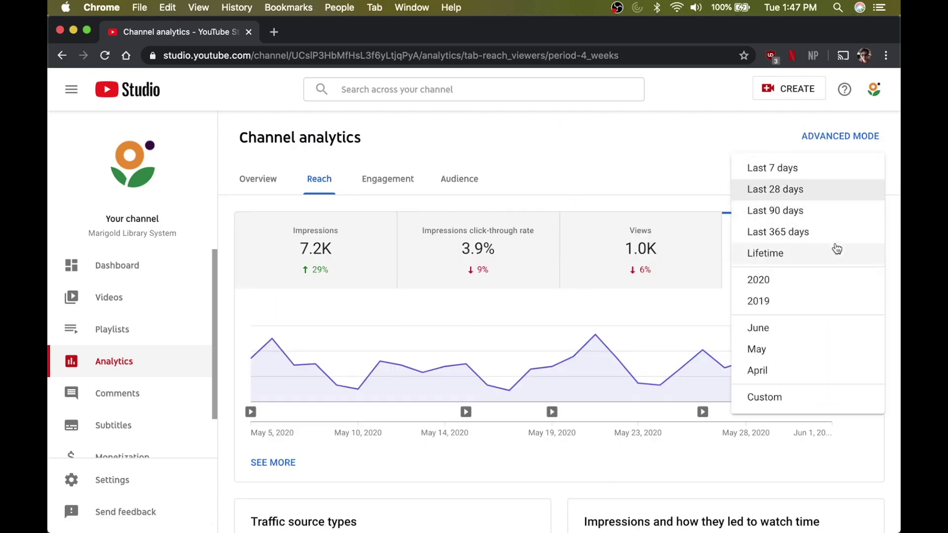
left_click(642, 155)
left_click(403, 186)
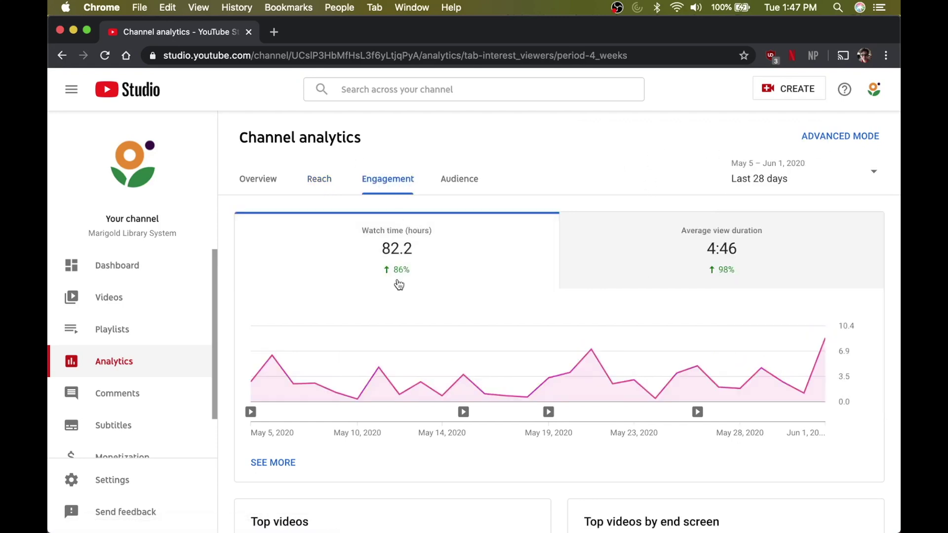
- Browse the Engagement report, chart average view duration, then switch to the Audience tab
mouse_move(724, 278)
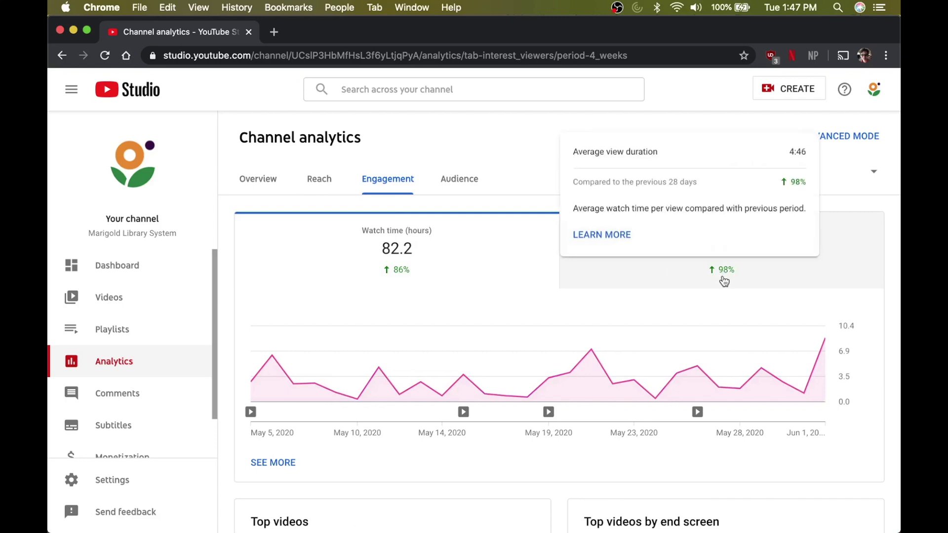
mouse_move(724, 330)
scroll(724, 330, "down", 1)
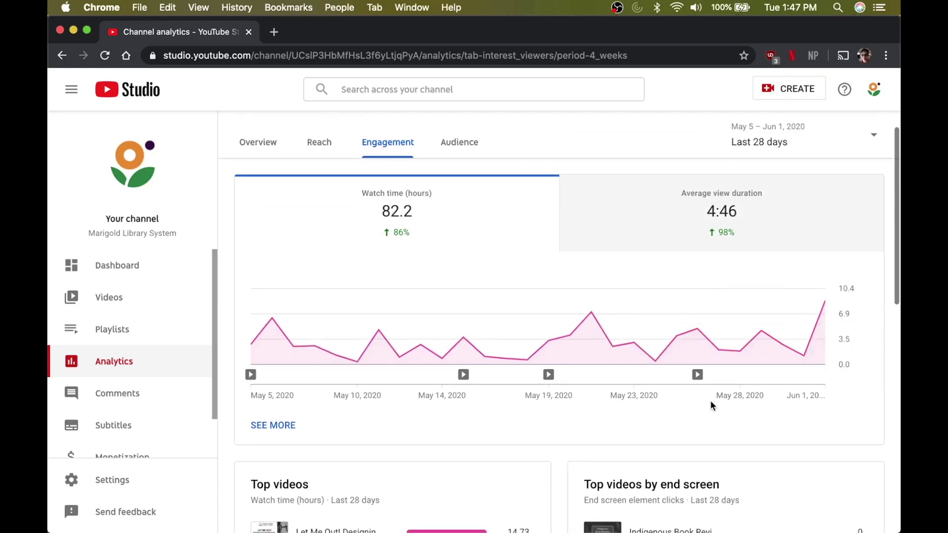
scroll(710, 400, "down", 5)
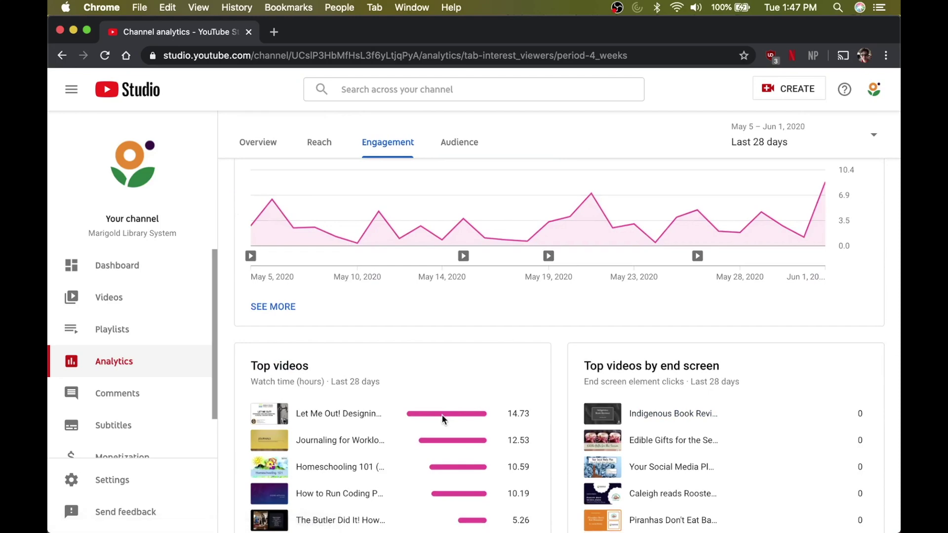
scroll(452, 343, "down", 8)
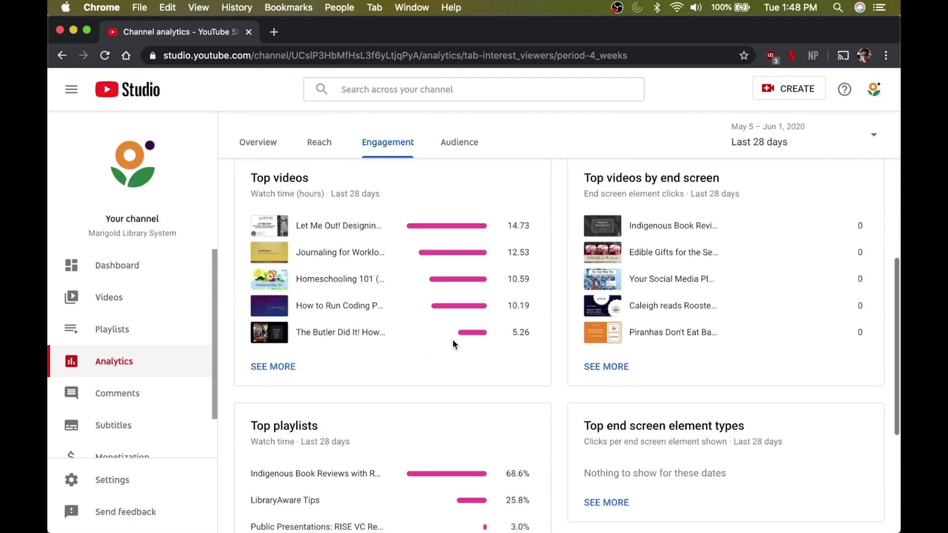
scroll(453, 342, "down", 3)
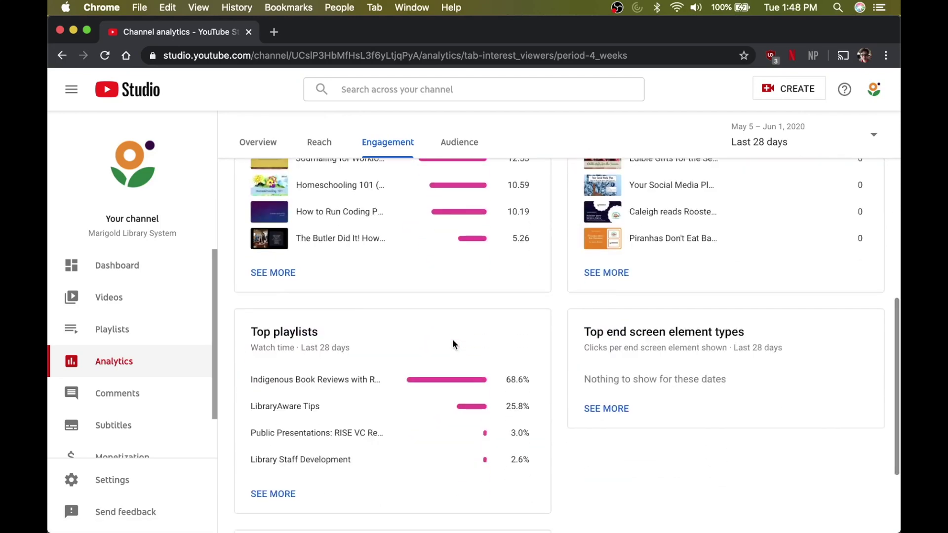
scroll(453, 342, "down", 2)
scroll(453, 342, "down", 4)
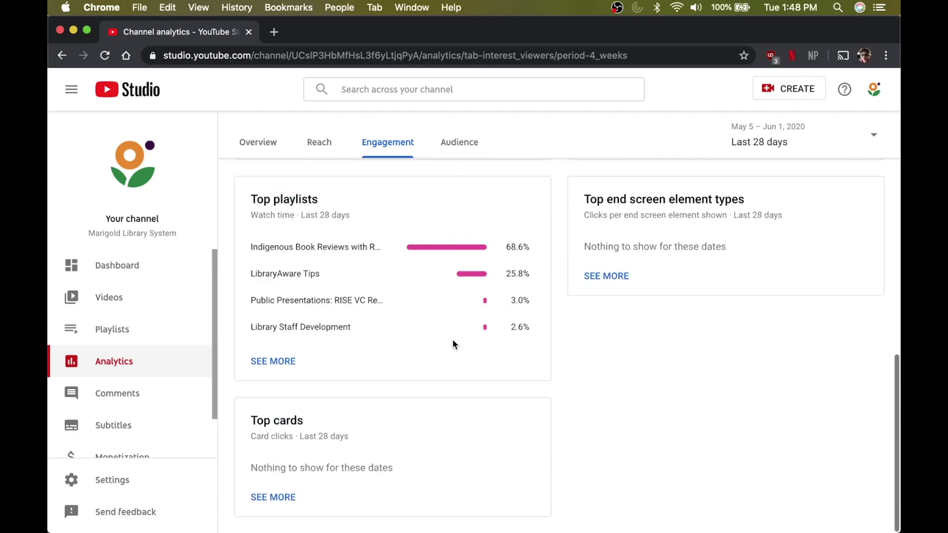
scroll(452, 344, "up", 15)
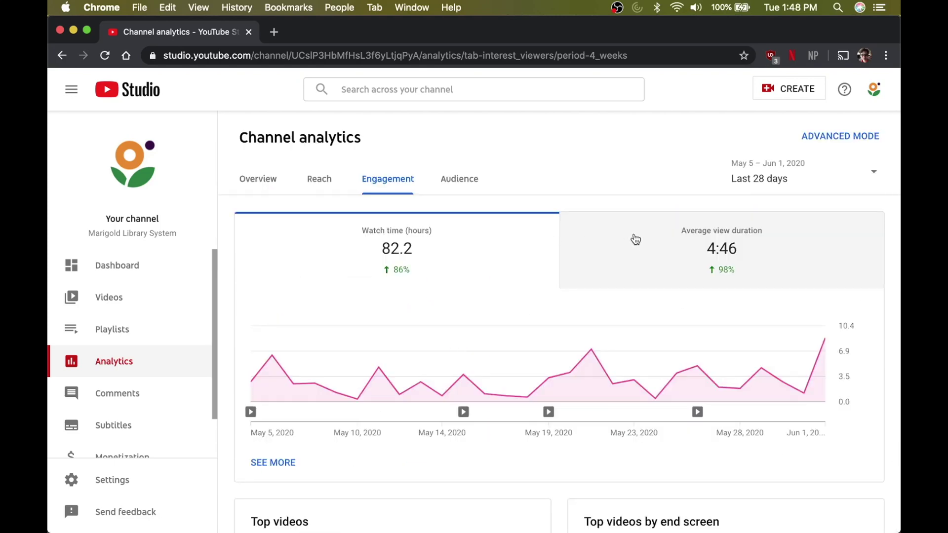
left_click(632, 239)
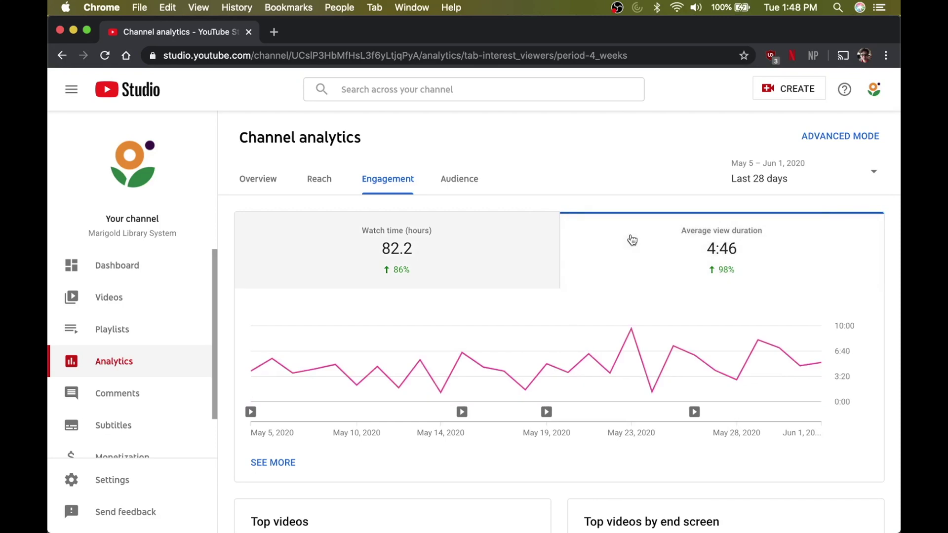
left_click(466, 181)
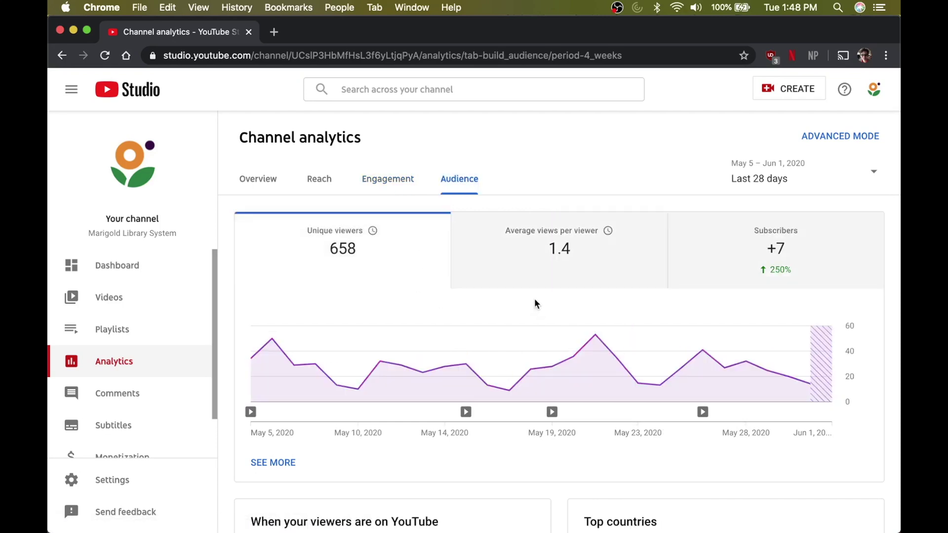
- Chart average views per viewer, then subscriber changes (+7), and scroll through the audience report cards
left_click(538, 264)
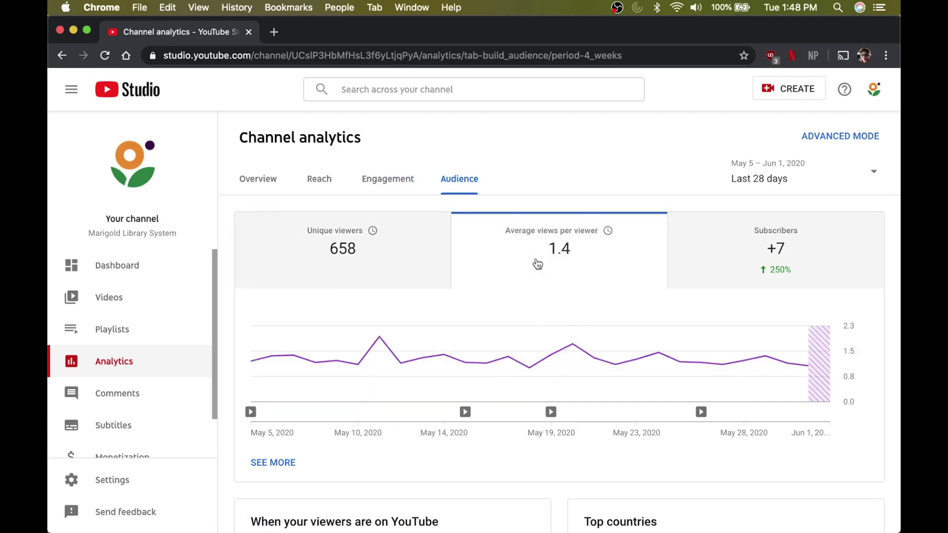
mouse_move(698, 264)
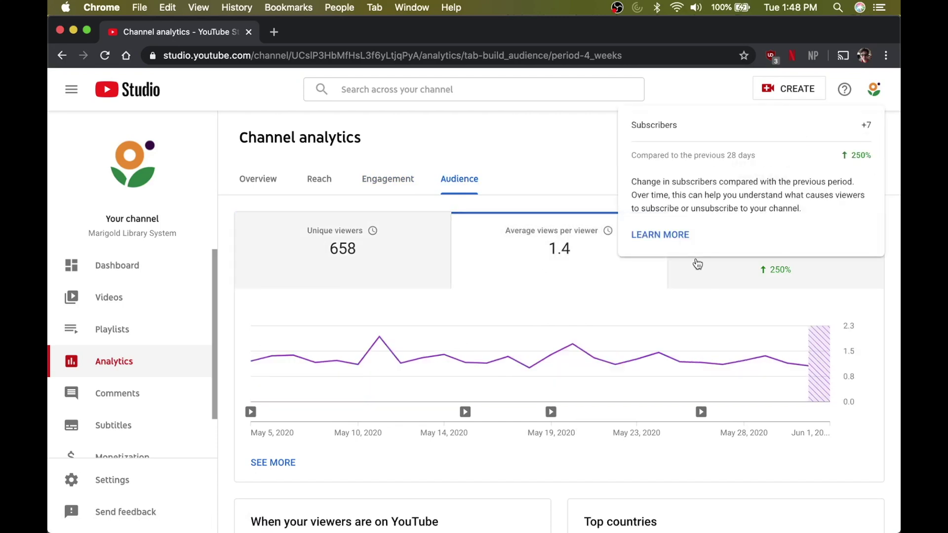
left_click(701, 284)
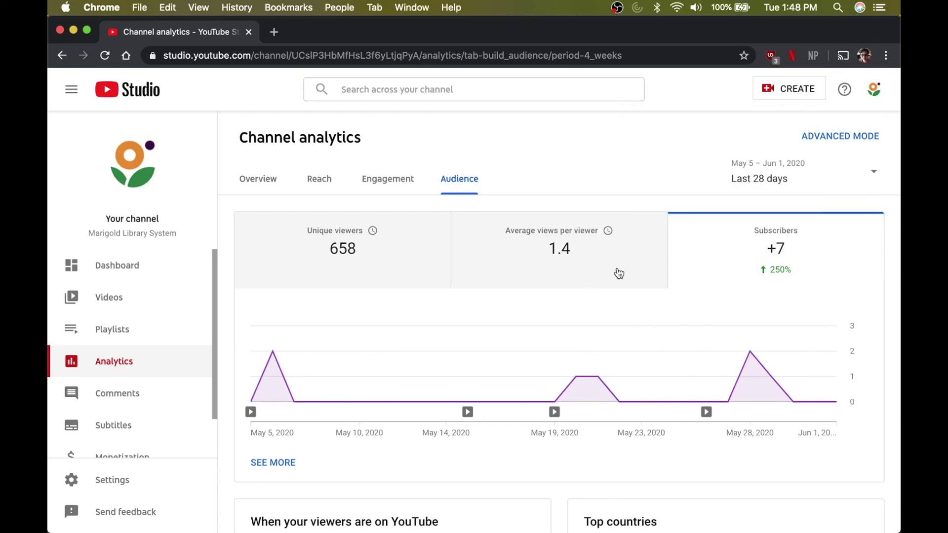
scroll(620, 296, "down", 2)
scroll(623, 322, "down", 1)
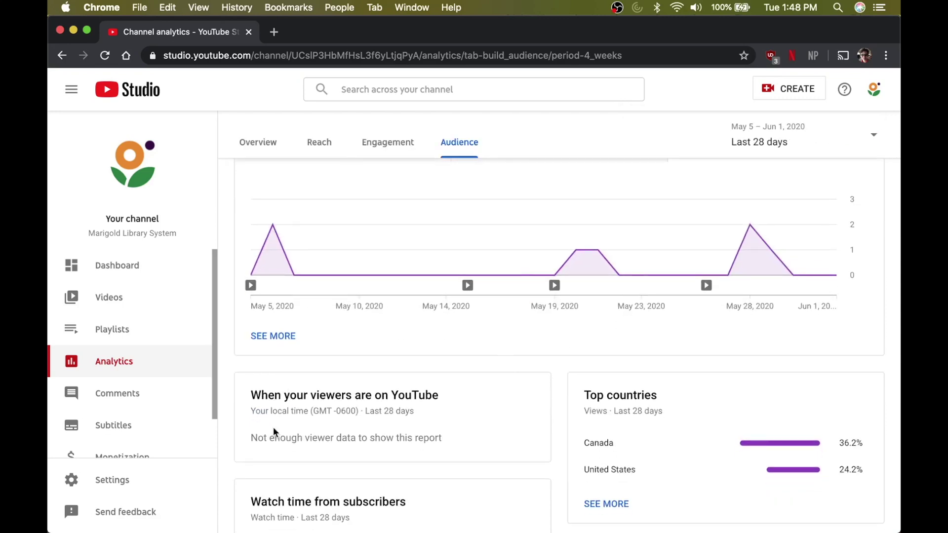
scroll(275, 432, "down", 3)
scroll(274, 428, "down", 1)
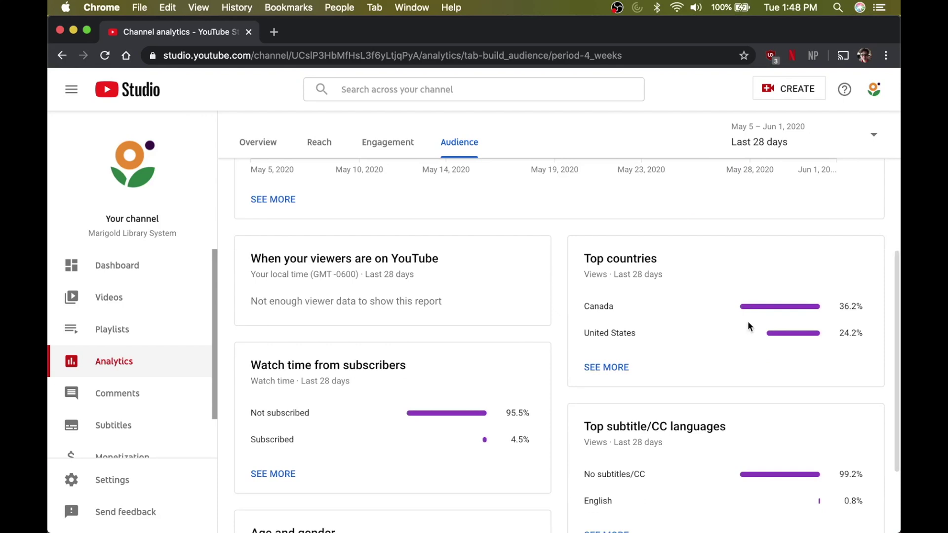
scroll(709, 357, "down", 3)
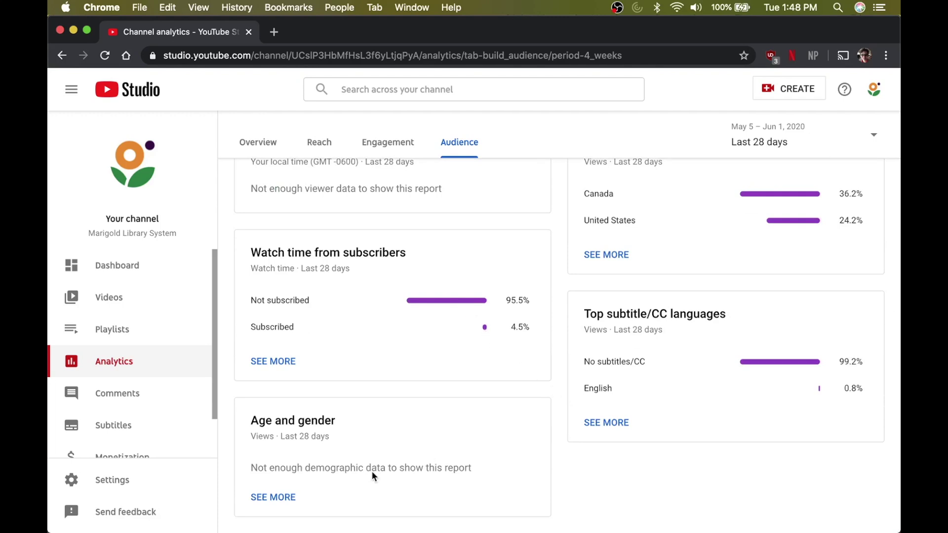
- Go to Channel comments and scroll through the published comments not yet responded to
left_click(150, 392)
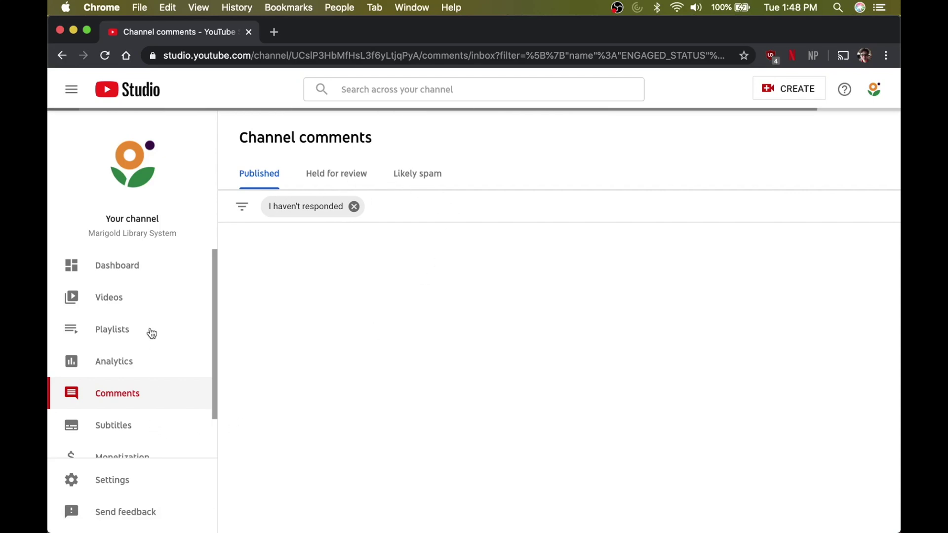
scroll(152, 334, "down", 2)
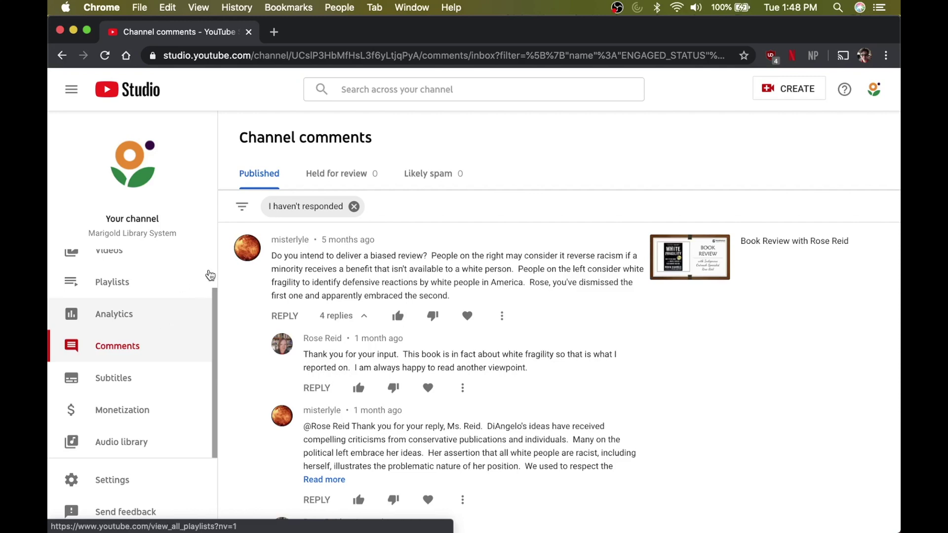
scroll(274, 395, "down", 2)
scroll(274, 401, "down", 5)
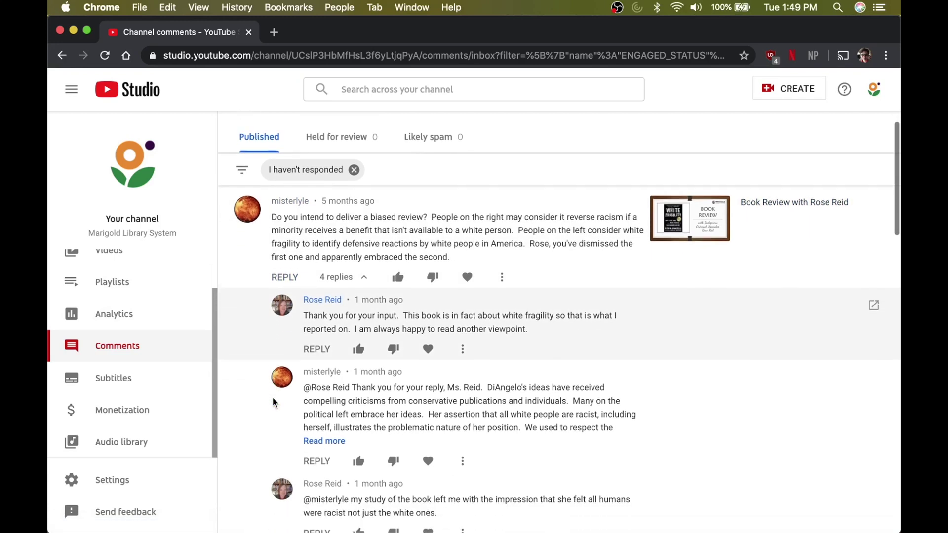
scroll(273, 400, "down", 10)
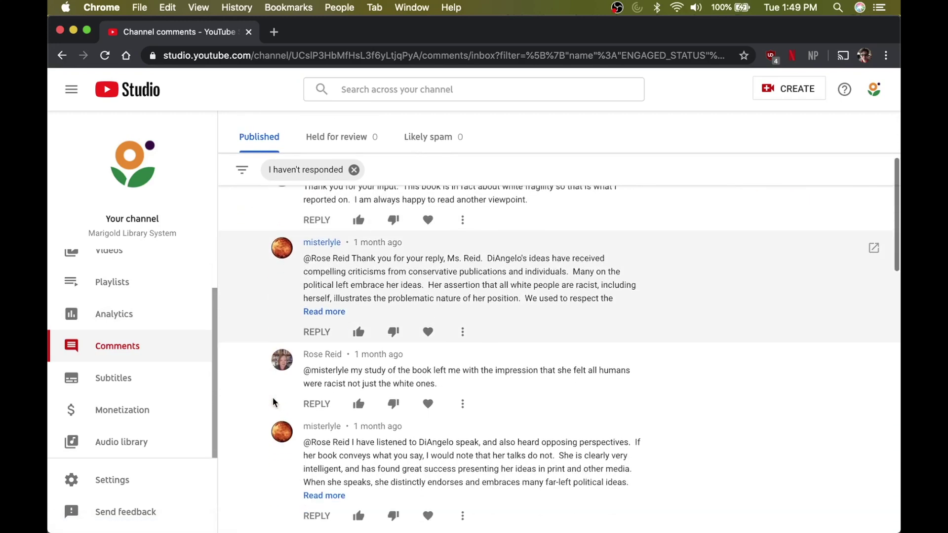
scroll(273, 402, "down", 2)
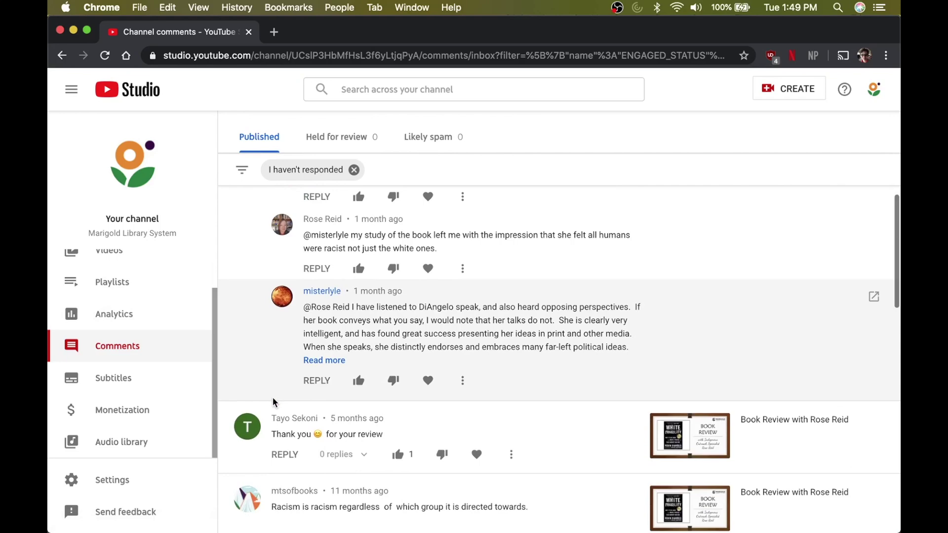
scroll(273, 403, "down", 4)
scroll(274, 403, "down", 6)
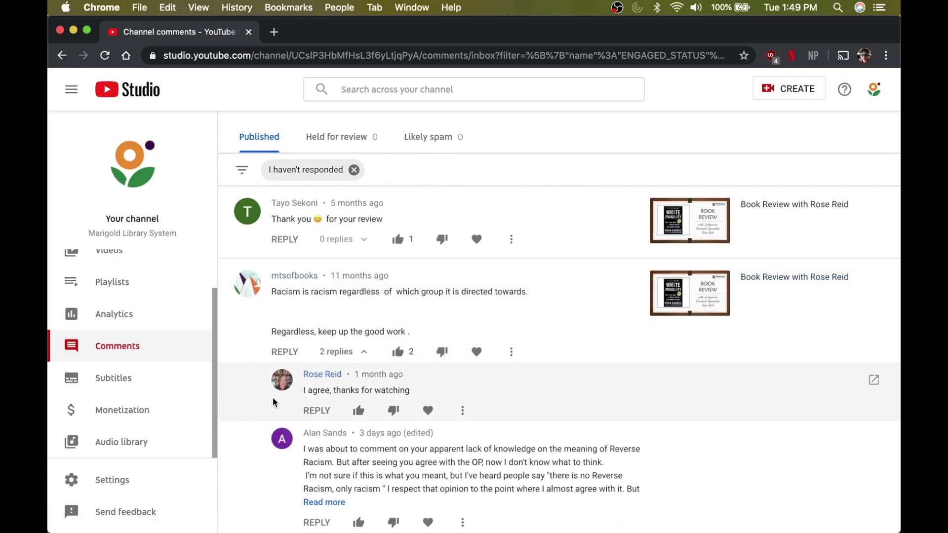
scroll(242, 500, "down", 12)
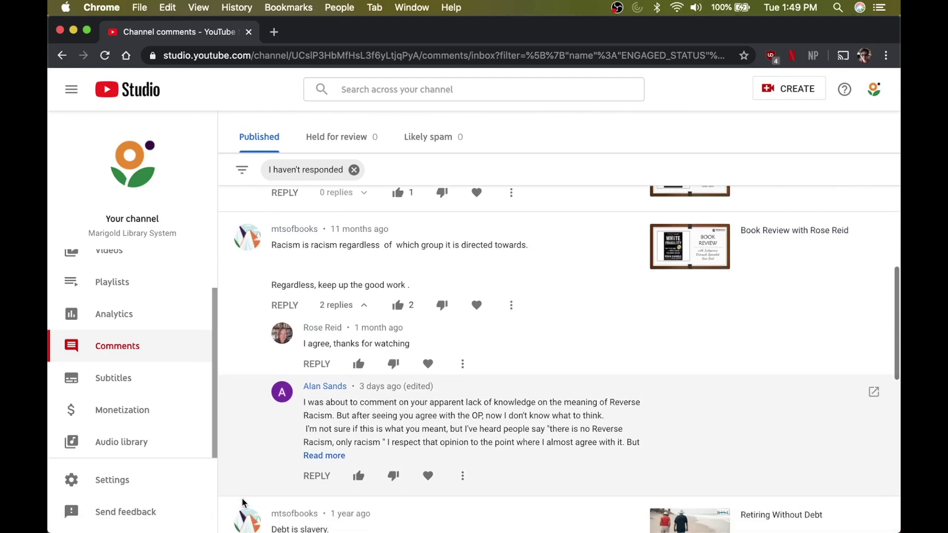
scroll(242, 503, "down", 6)
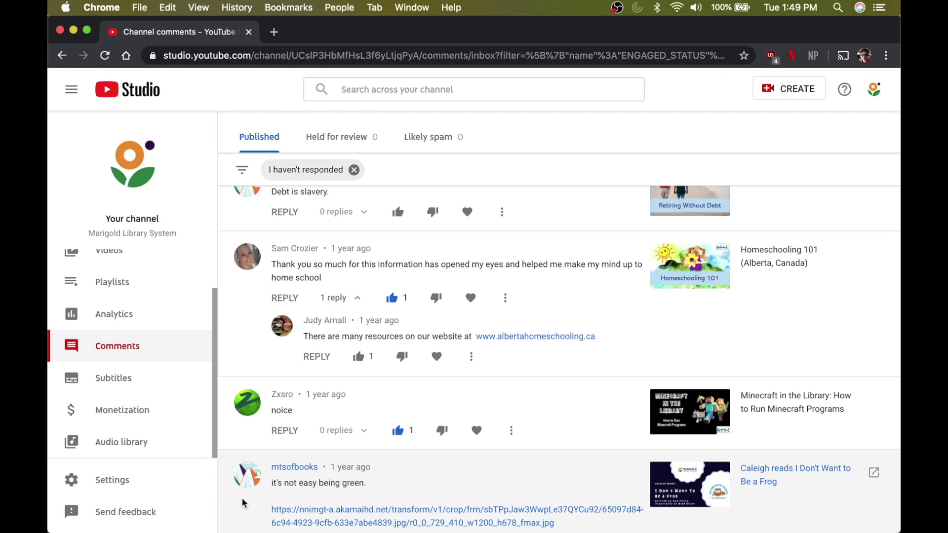
scroll(242, 503, "down", 1)
scroll(242, 503, "down", 9)
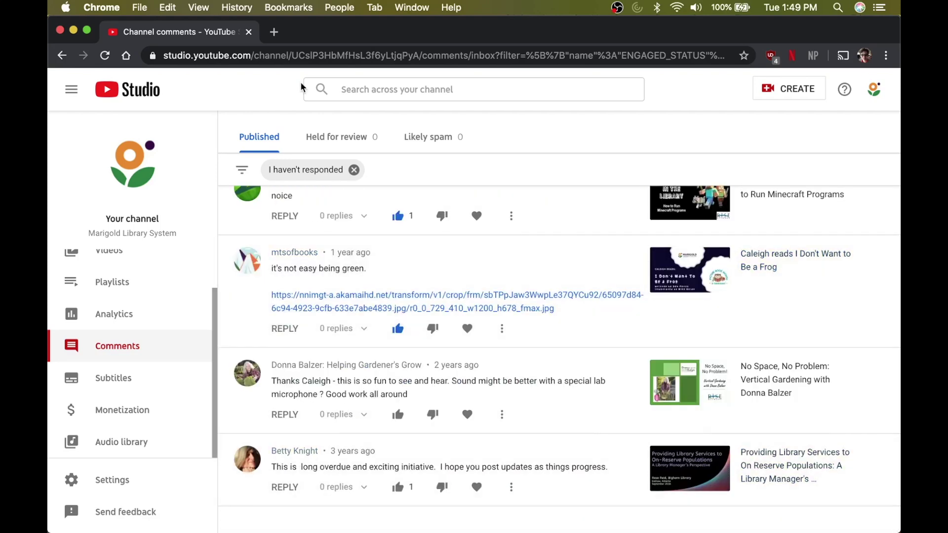
left_click(363, 138)
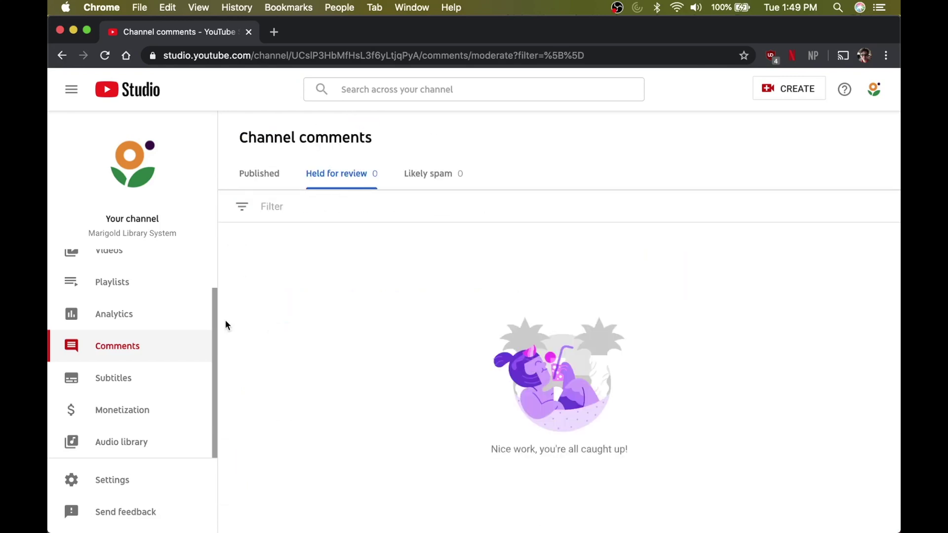
left_click(418, 176)
left_click(256, 178)
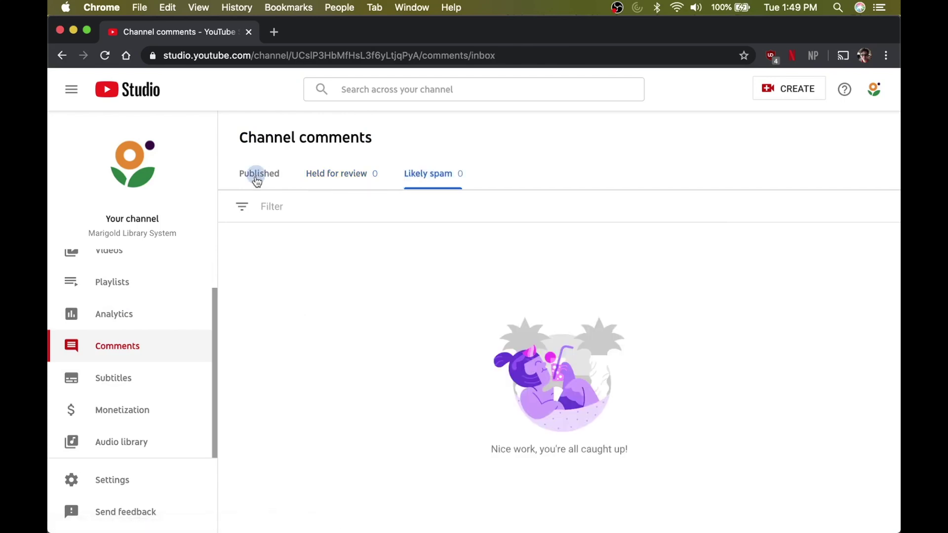
left_click(137, 392)
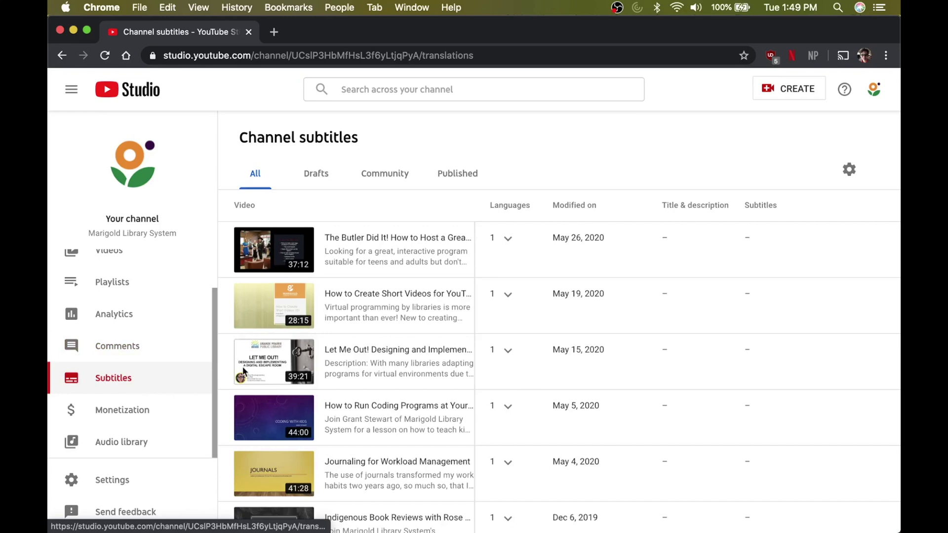
- Scroll the subtitles video list with languages and modified dates, then go to Monetization
scroll(362, 392, "down", 1)
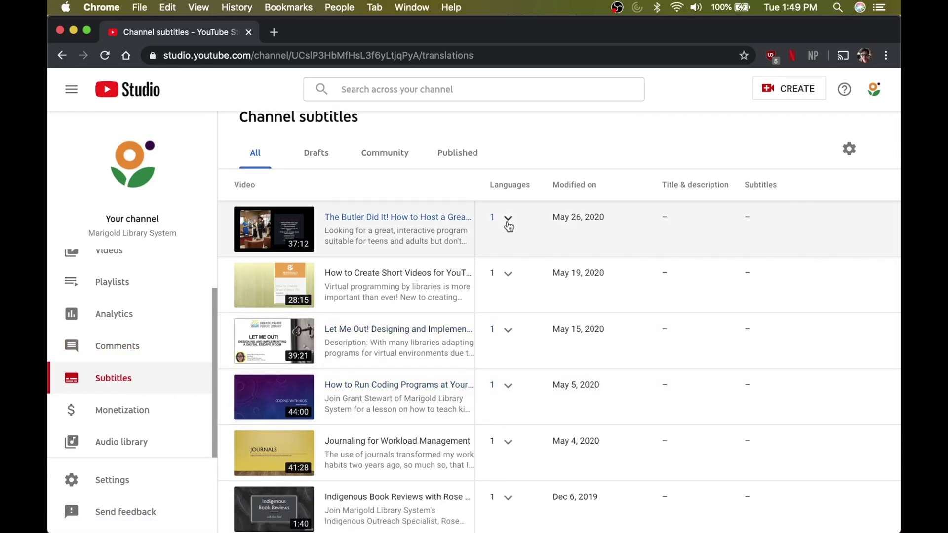
scroll(462, 447, "down", 5)
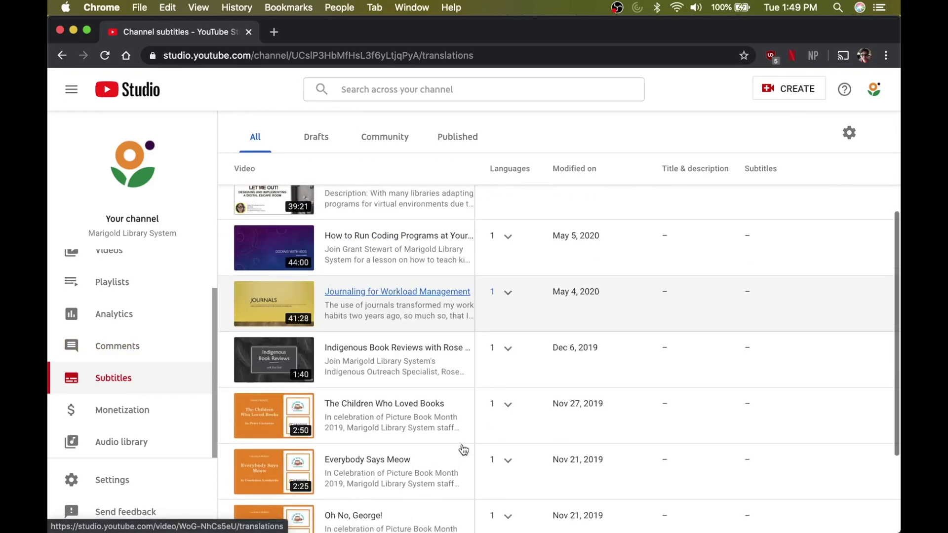
scroll(462, 445, "down", 2)
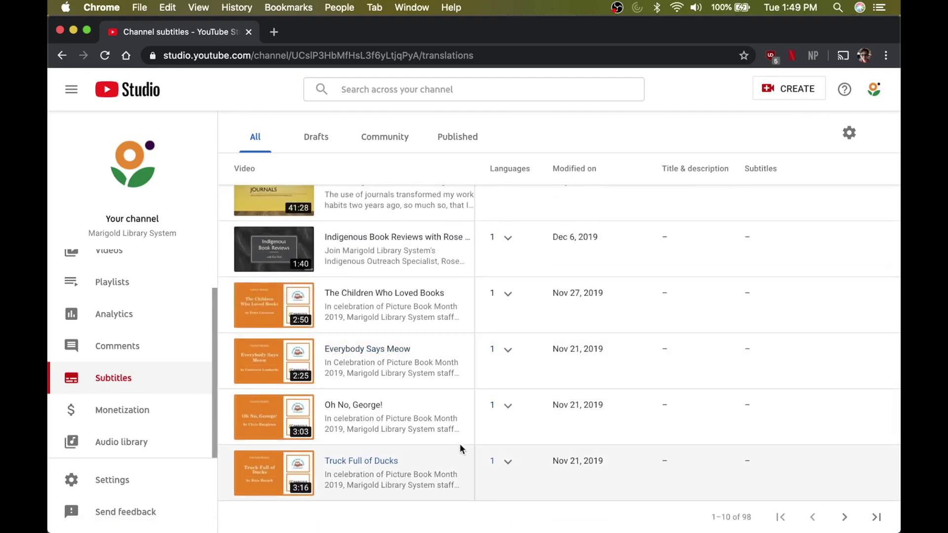
scroll(413, 370, "up", 7)
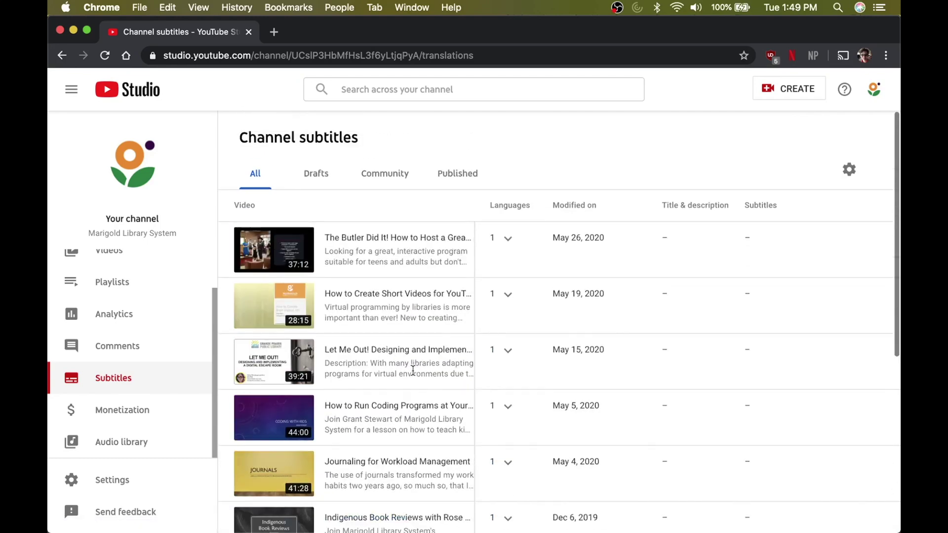
left_click(175, 411)
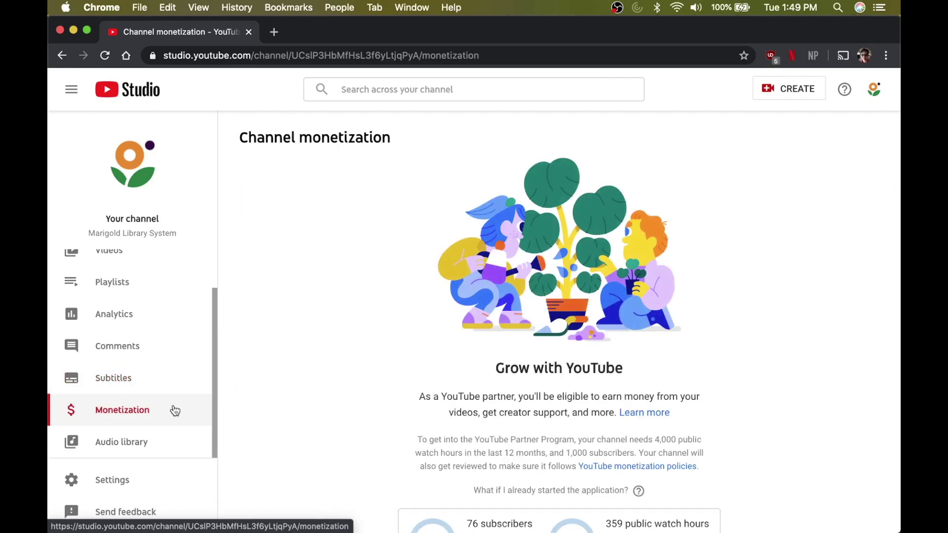
- Review the eligibility counters (76 subscribers, 359 watch hours), then go to the Audio Library
scroll(354, 369, "down", 2)
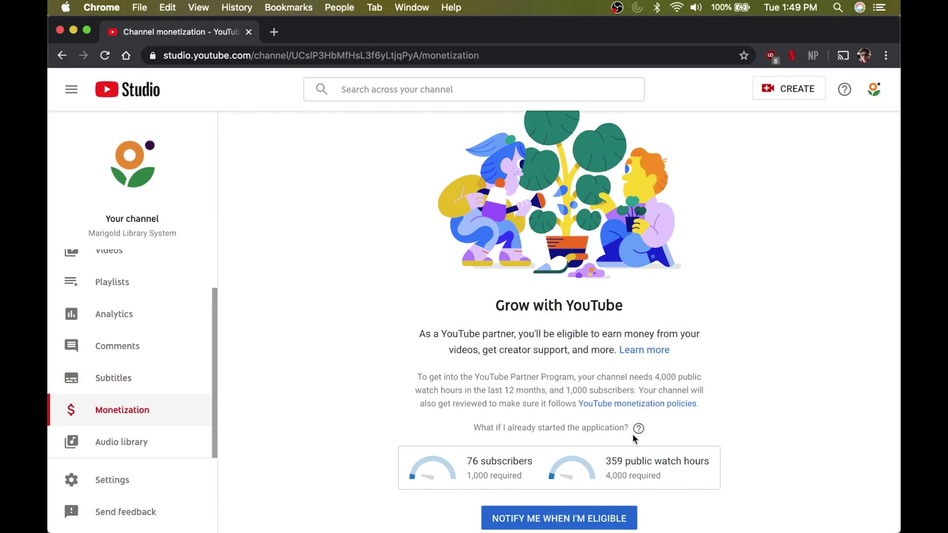
scroll(633, 435, "down", 1)
scroll(451, 255, "up", 2)
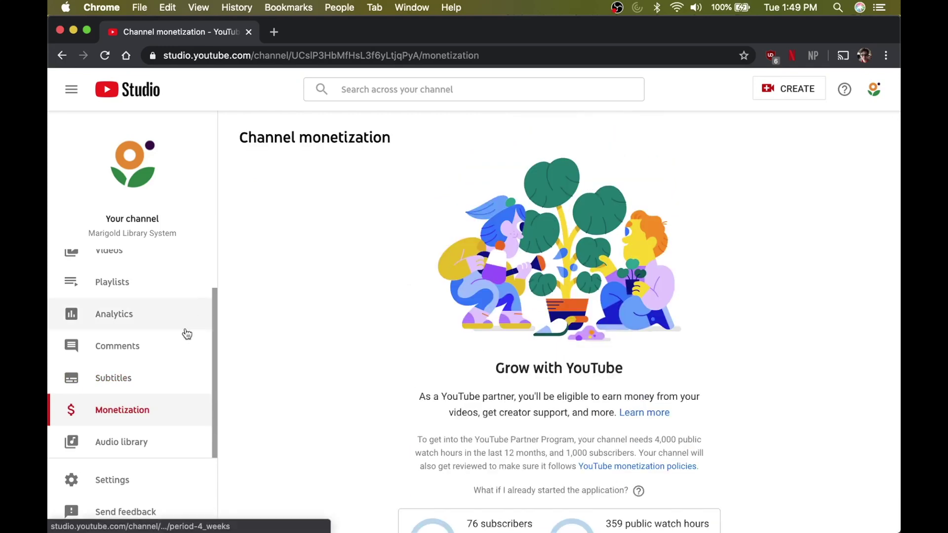
left_click(159, 447)
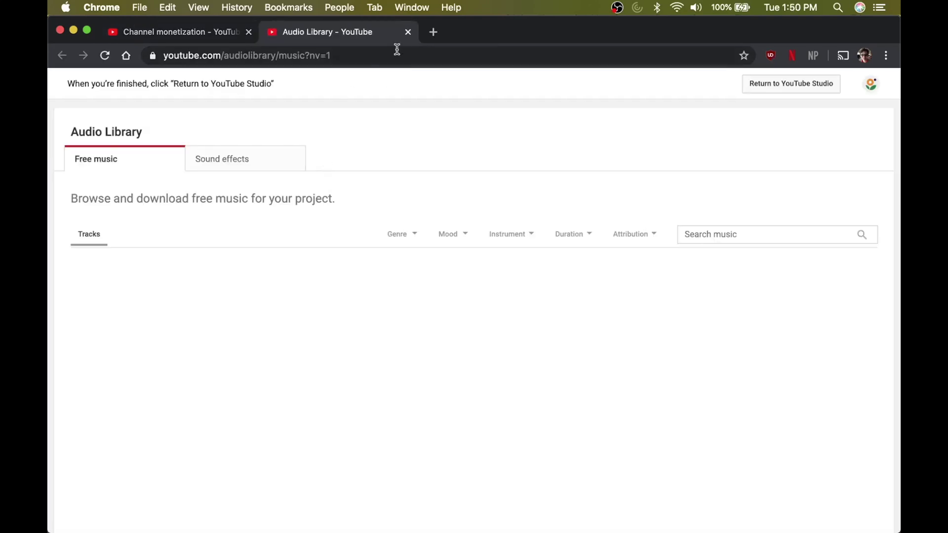
- Scroll the free music track list and close the Audio Library tab
scroll(306, 237, "down", 1)
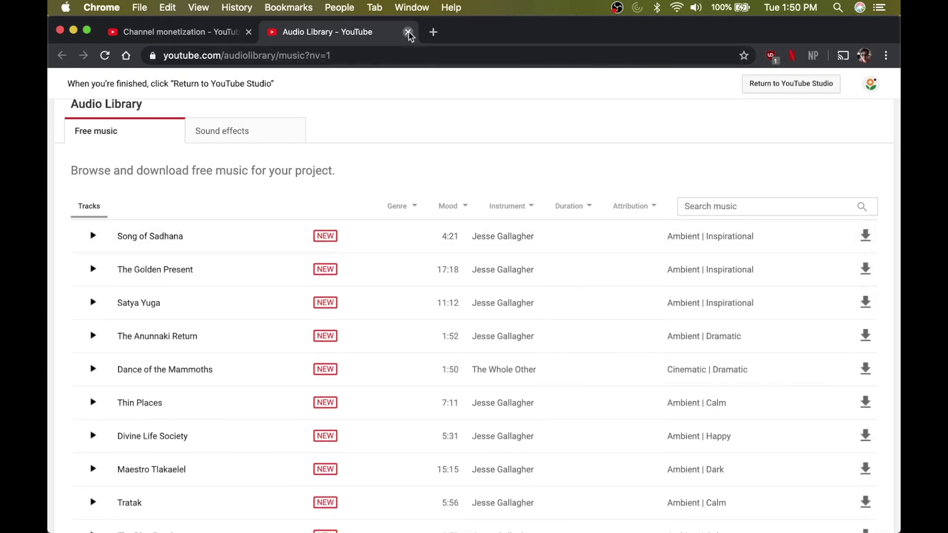
left_click(408, 32)
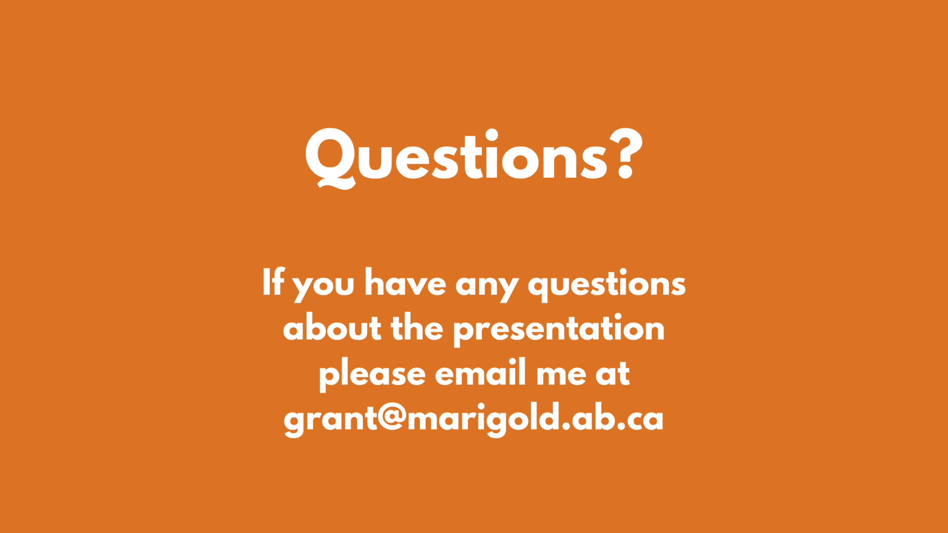